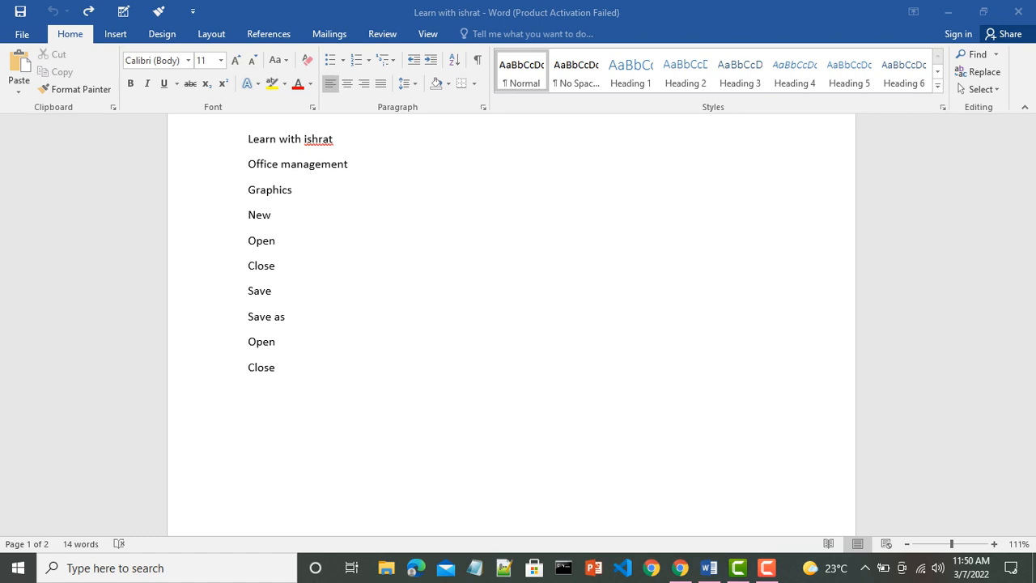
- Cut the whole ten-line list, from the title line through the final "Close", out of the document
left_click_drag(248, 138, 279, 368)
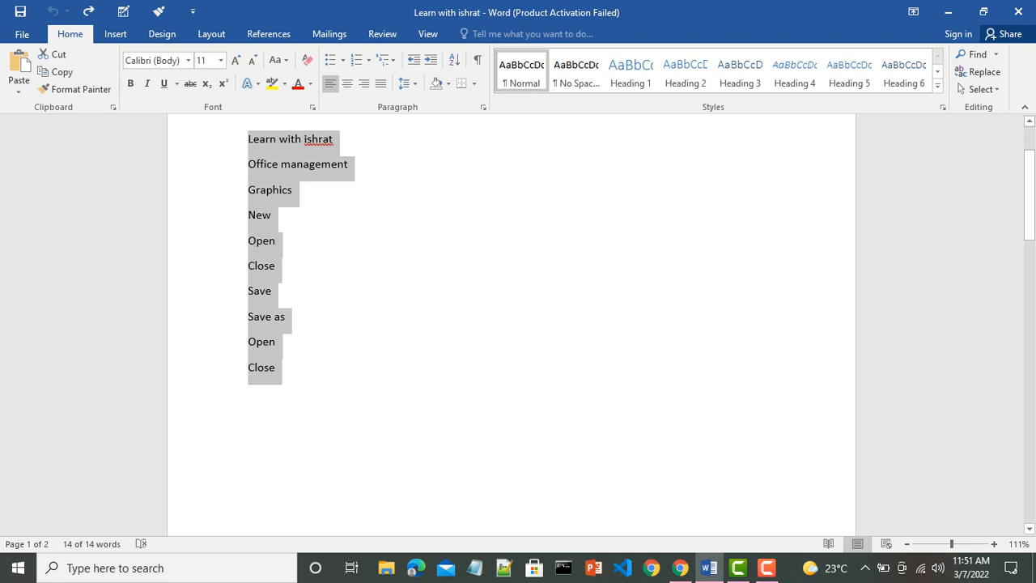
left_click(277, 342)
left_click_drag(277, 369, 248, 138)
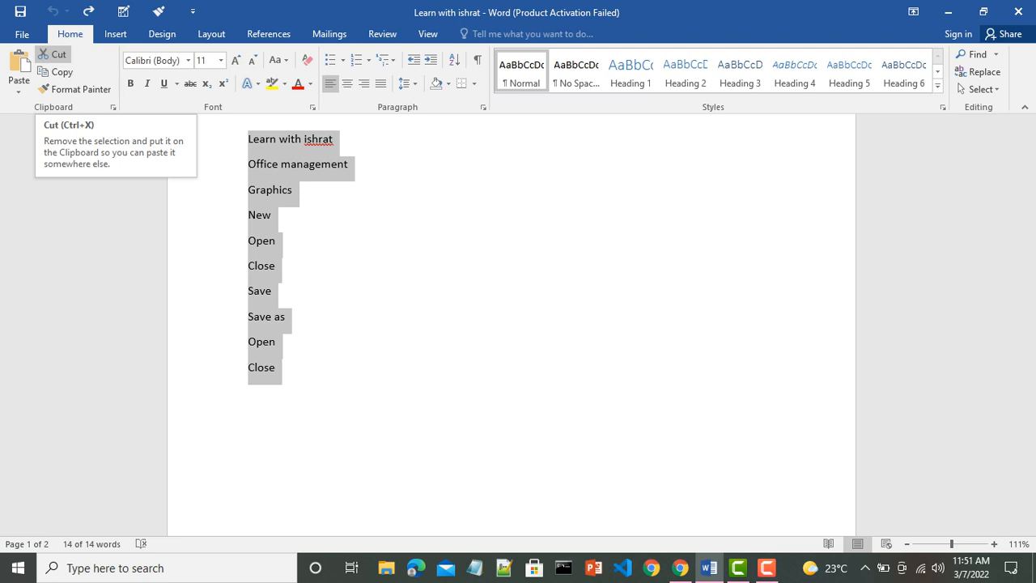
left_click(53, 54)
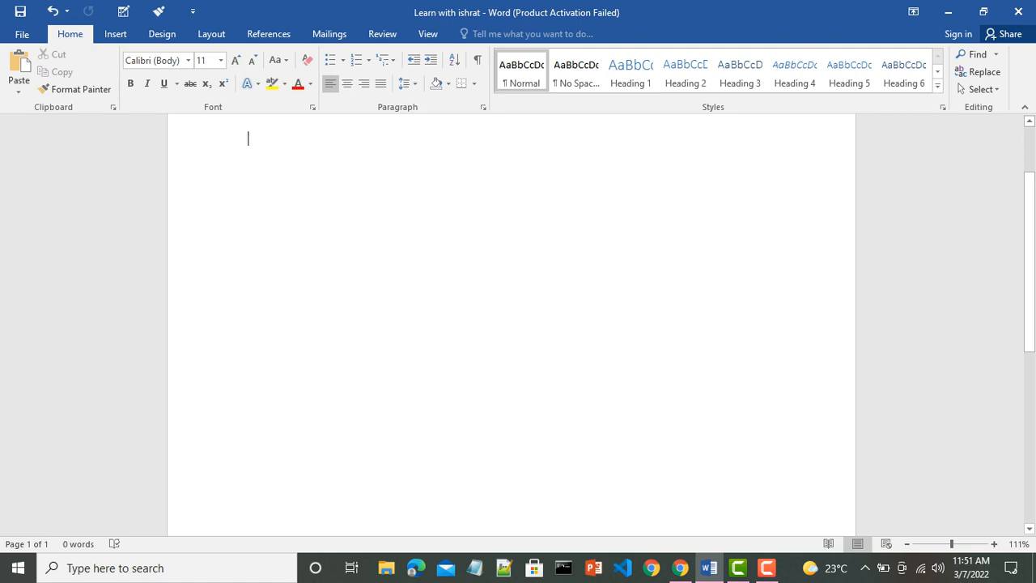
- Add blank lines until the second page is reached and paste the cut list there twice
scroll(512, 324, "down", 10)
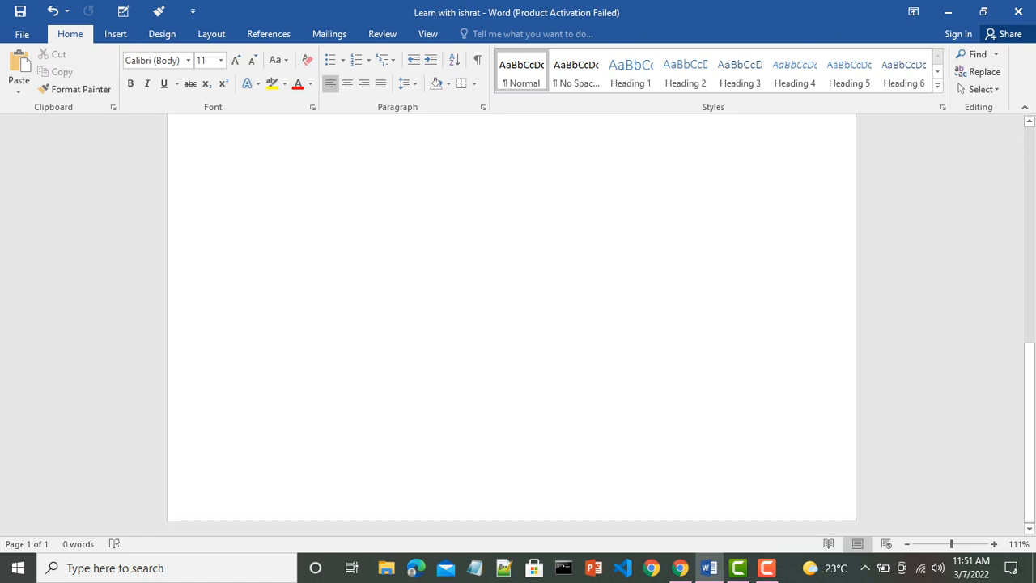
key("Return")
key("Return")
key("Return")
key("Return")
key("Return")
key("Return")
key("Return")
key("Return")
key("Return")
key("Return")
key("Return")
key("Return")
key("Return")
key("Return")
key("Return")
key("Return")
key("Return")
key("Return")
key("Return")
key("Return")
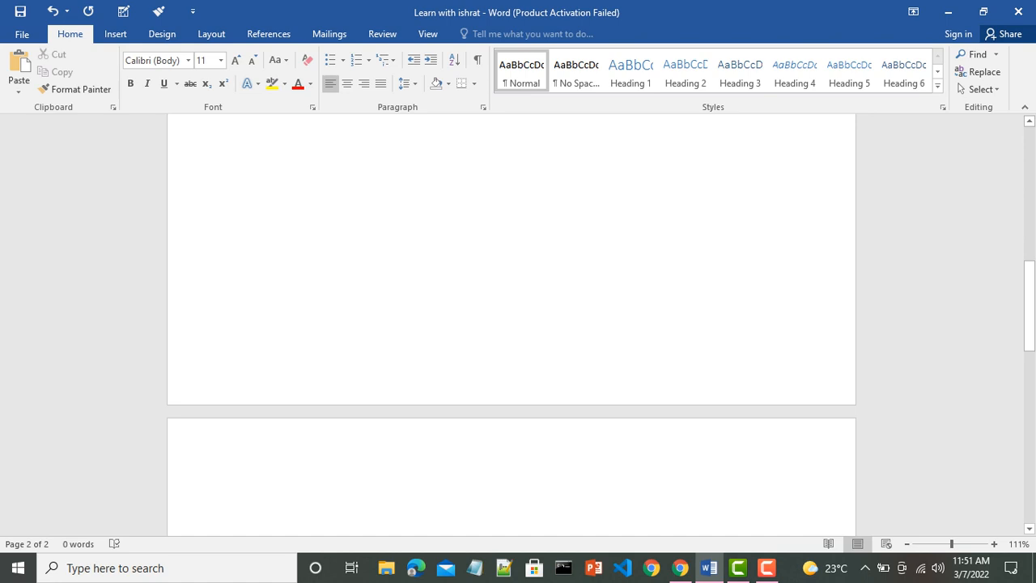
left_click(18, 69)
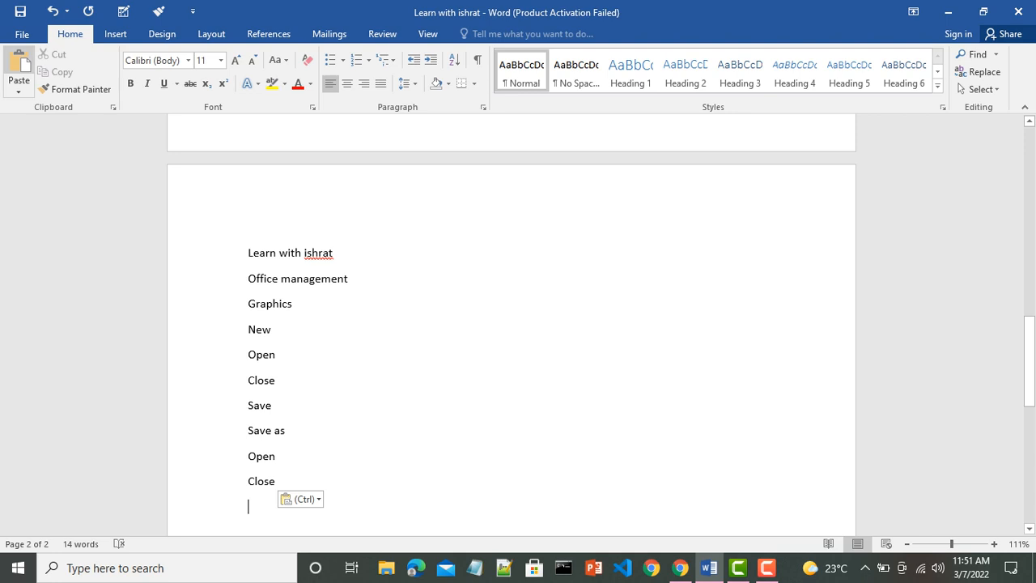
left_click(18, 70)
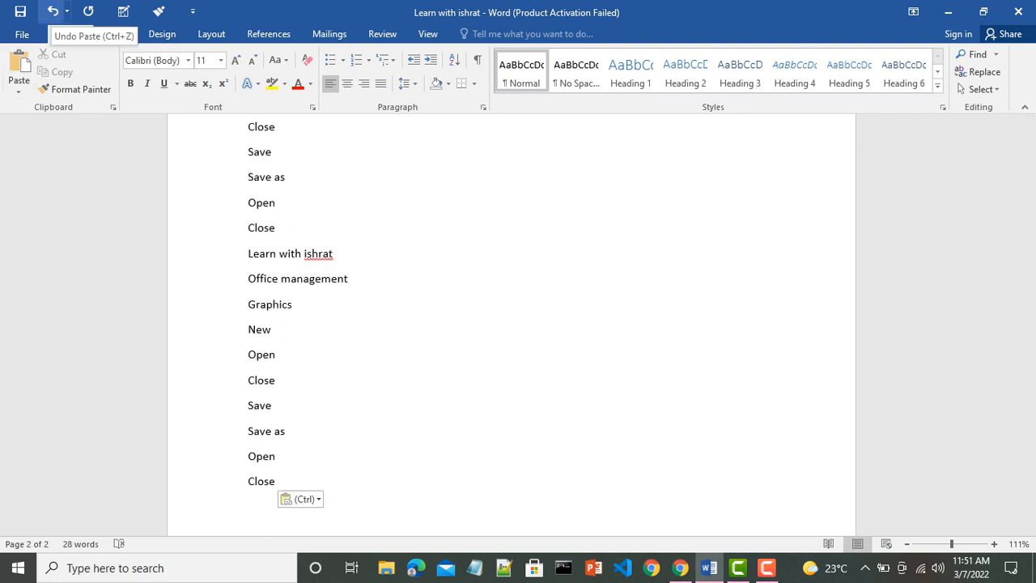
- Undo both pastes, the added blank lines and the cut, and clear the selection
left_click(52, 11)
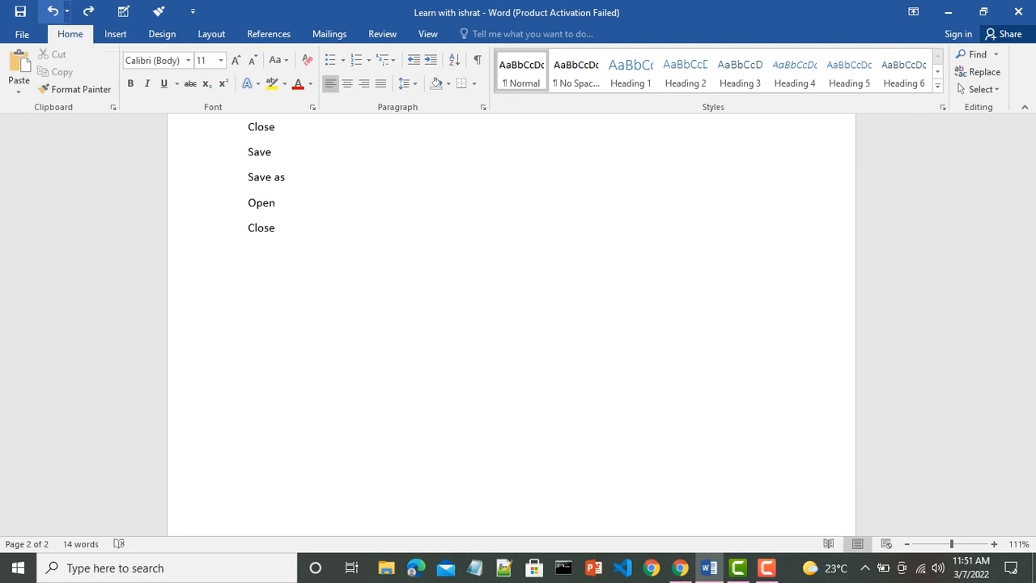
left_click(52, 11)
left_click(52, 12)
left_click(52, 11)
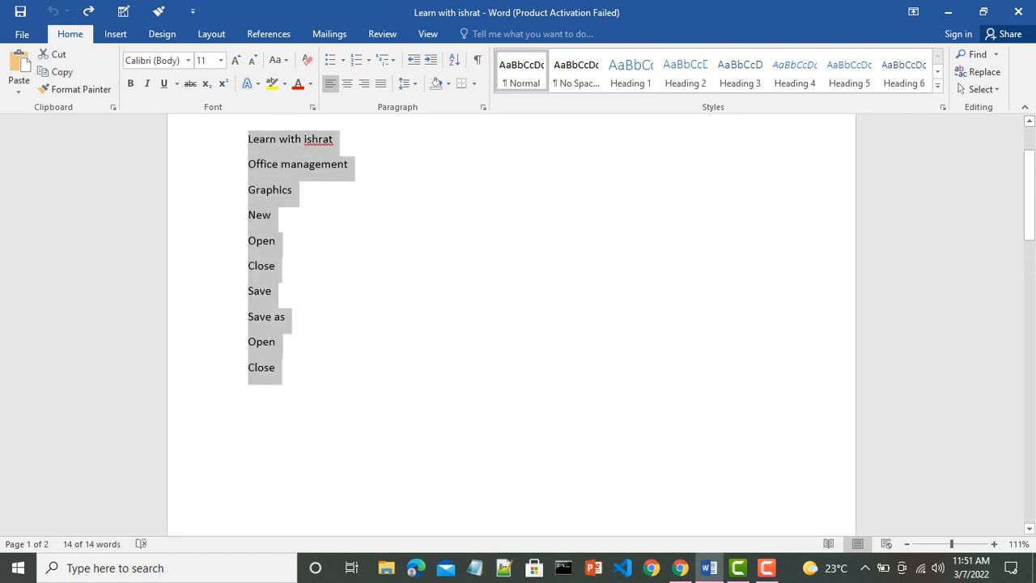
left_click(287, 317)
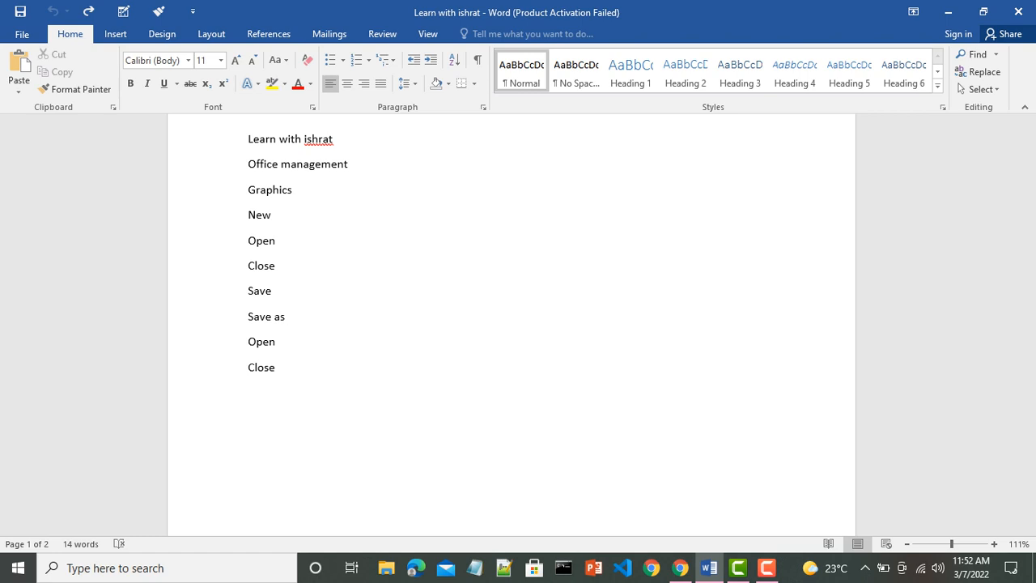
- Move the first nine lines of the list behind the final "Close" and copy the whole rearranged list
left_click_drag(247, 139, 277, 368)
key("F2")
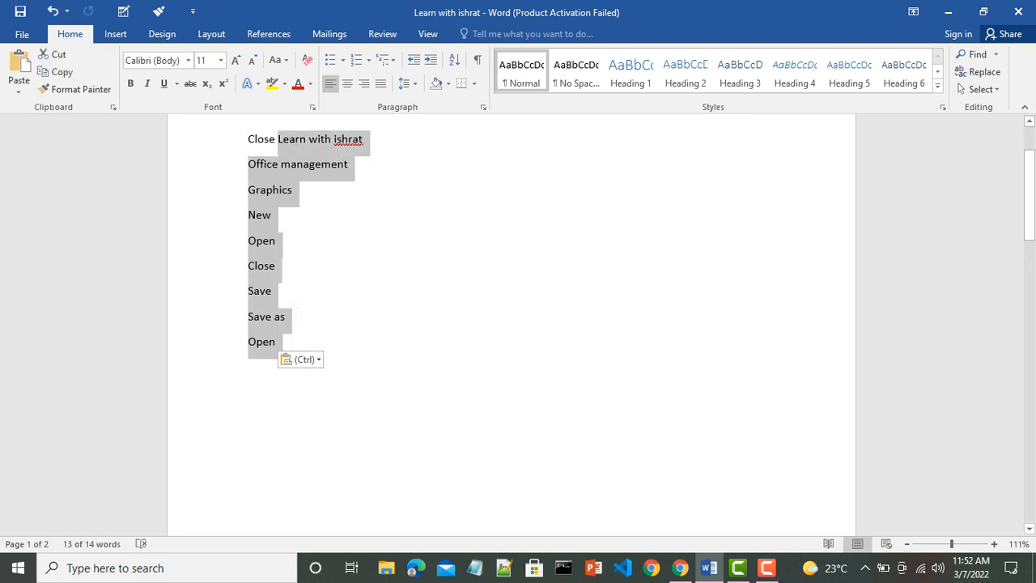
left_click(248, 391)
left_click_drag(248, 138, 277, 371)
left_click(61, 72)
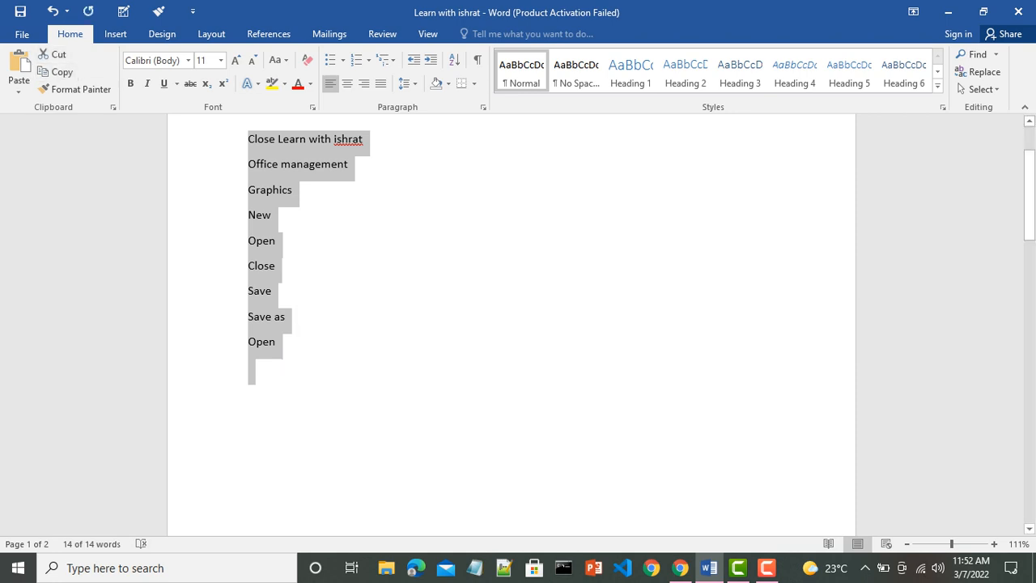
- Paste the copied list three times in succession on the second page
scroll(511, 324, "down", 5)
scroll(511, 324, "down", 5)
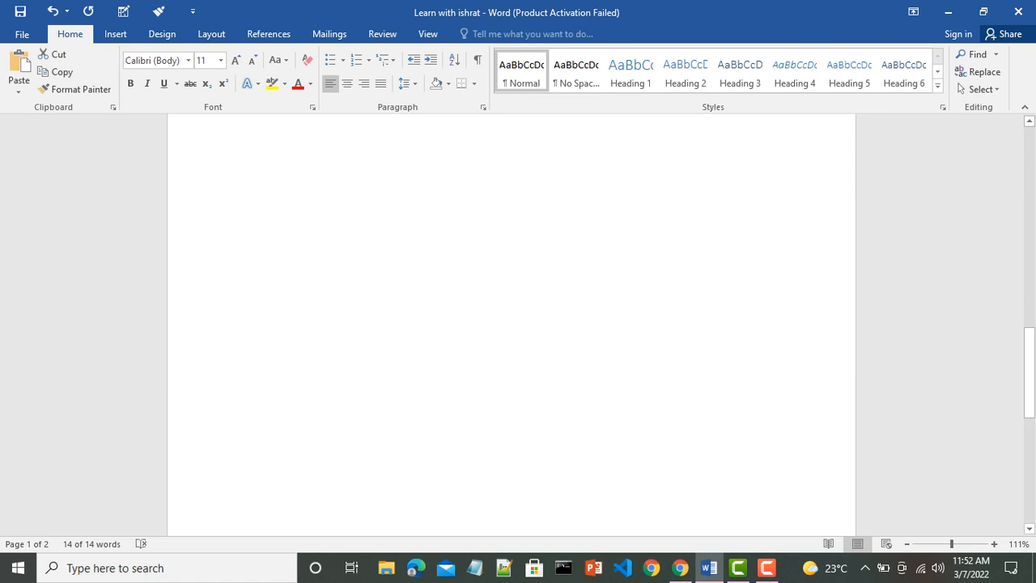
left_click(248, 198)
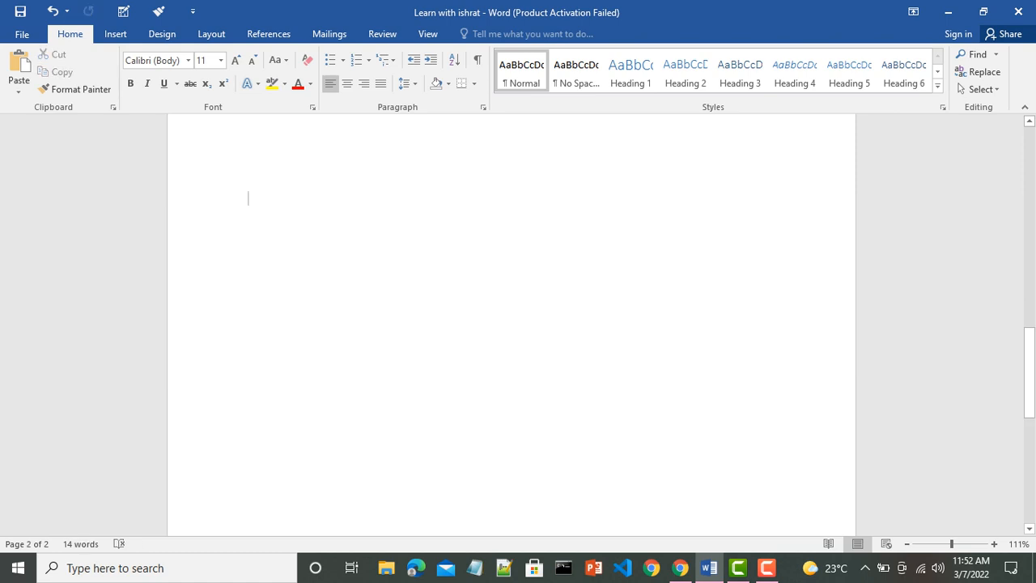
key("ctrl+v")
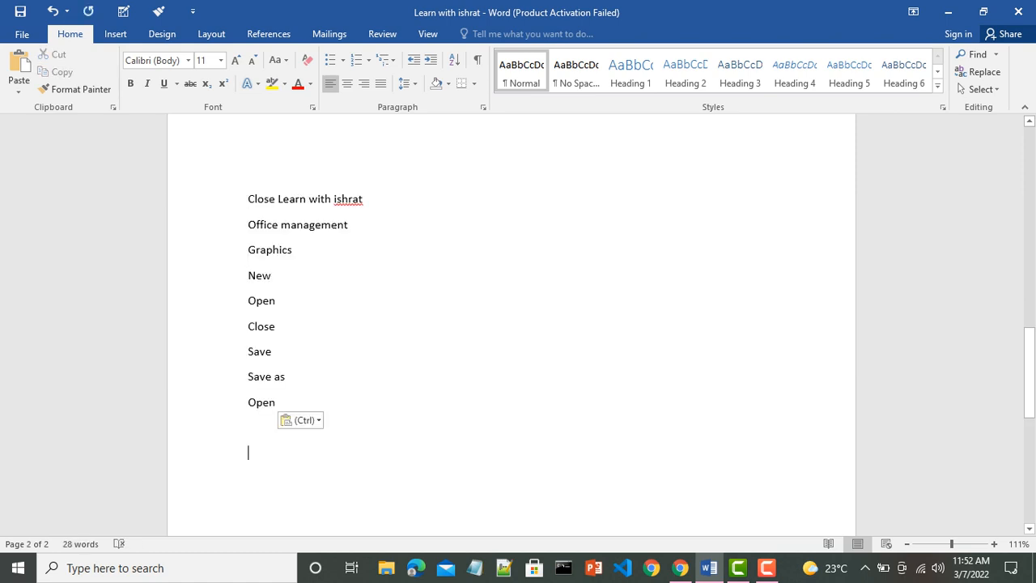
left_click(18, 63)
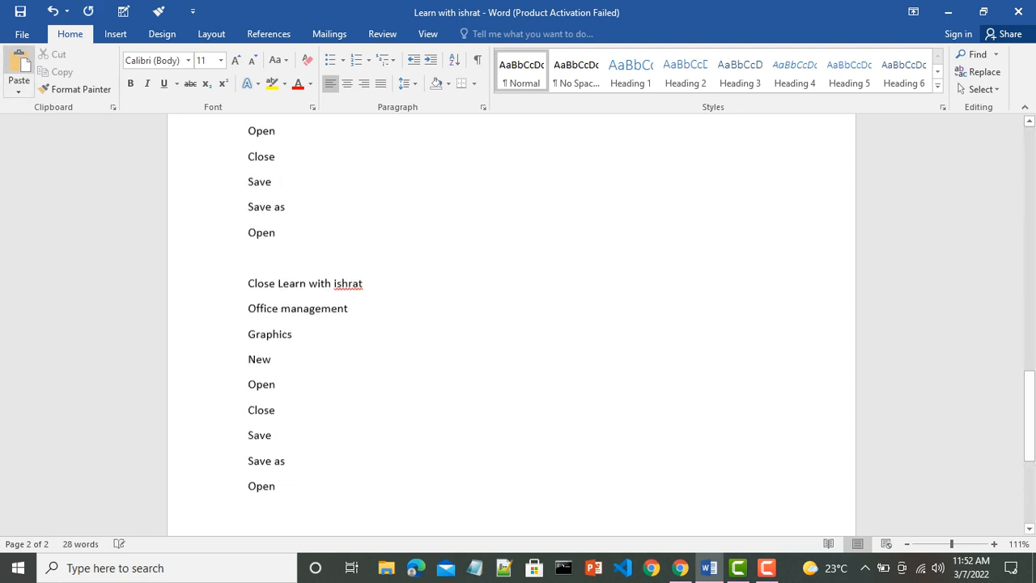
left_click(18, 63)
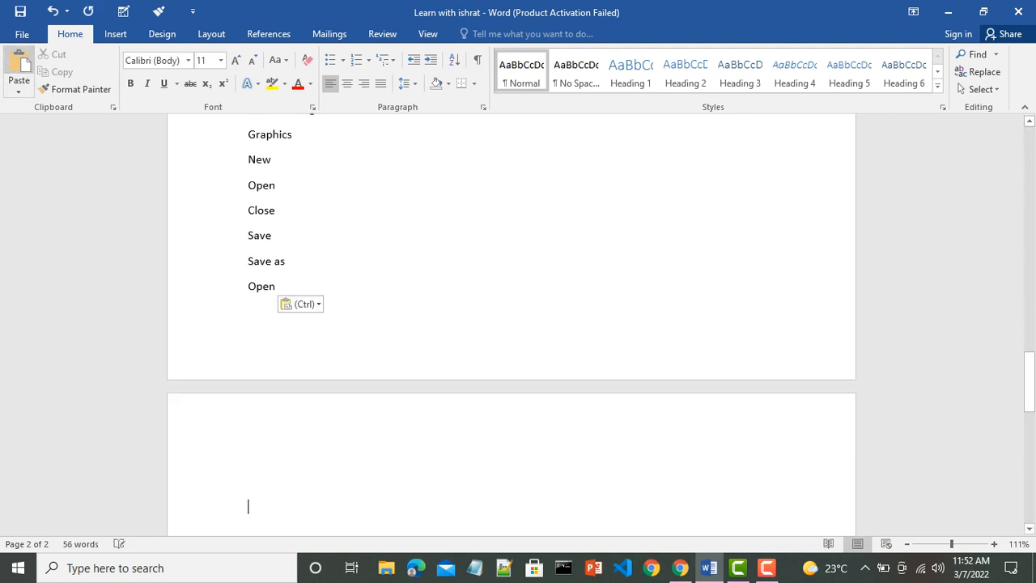
- Undo the three pastes and the text move, and place the cursor at the end of "Office management"
left_click(52, 11)
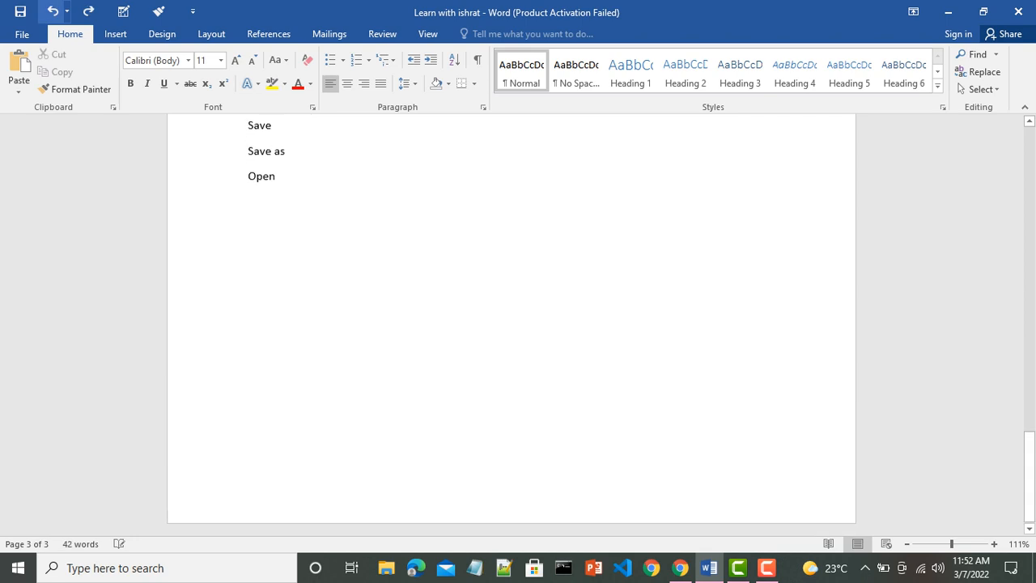
left_click(52, 10)
left_click(53, 10)
left_click(53, 11)
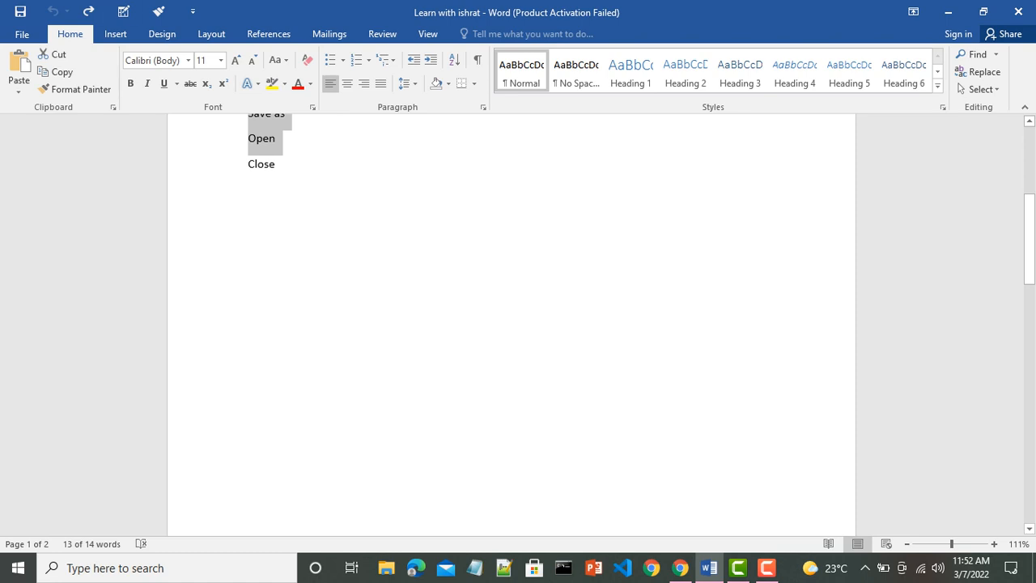
scroll(511, 324, "up", 5)
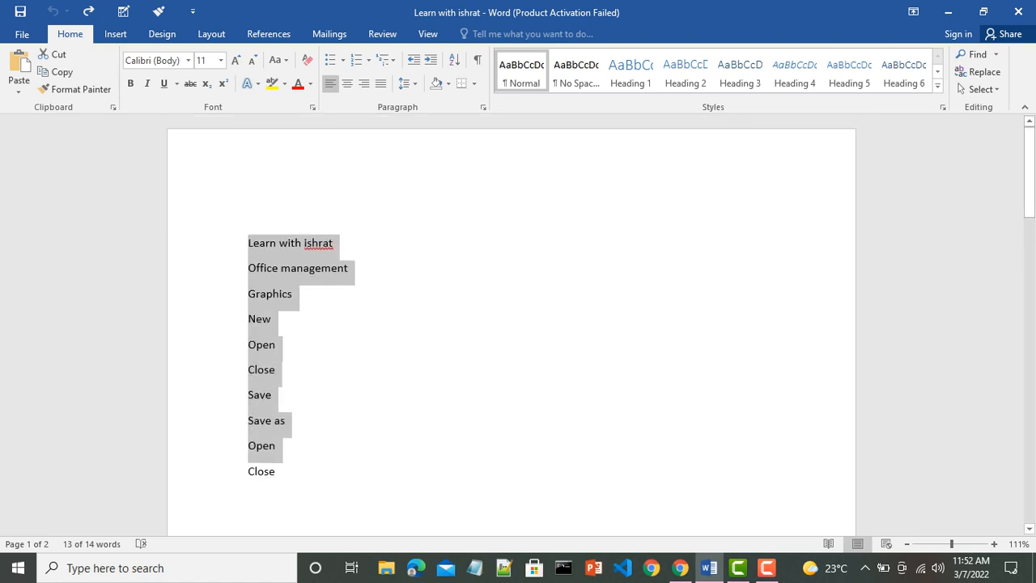
left_click(349, 268)
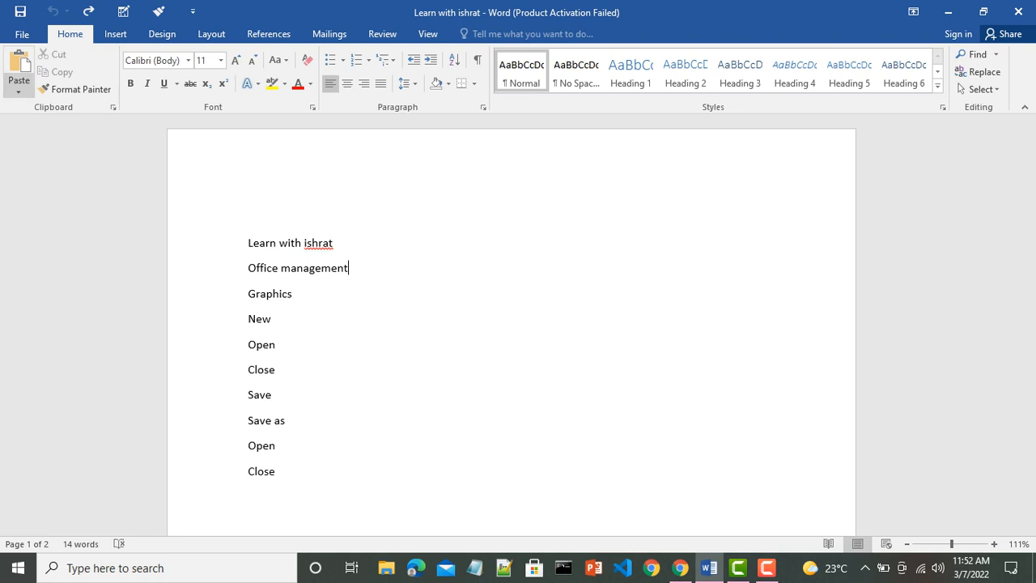
left_click(18, 89)
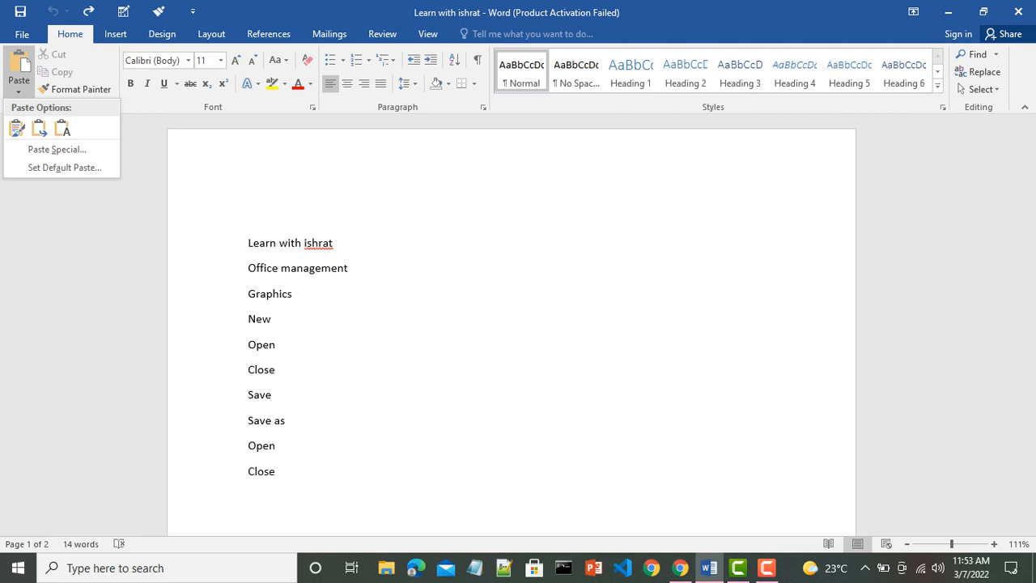
left_click(18, 84)
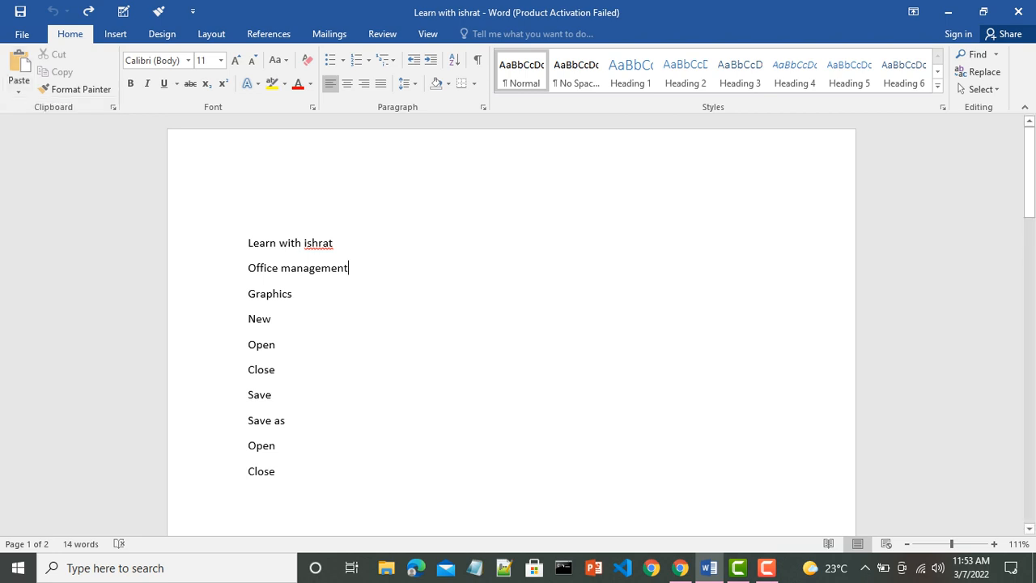
- Create a new blank document
left_click(22, 34)
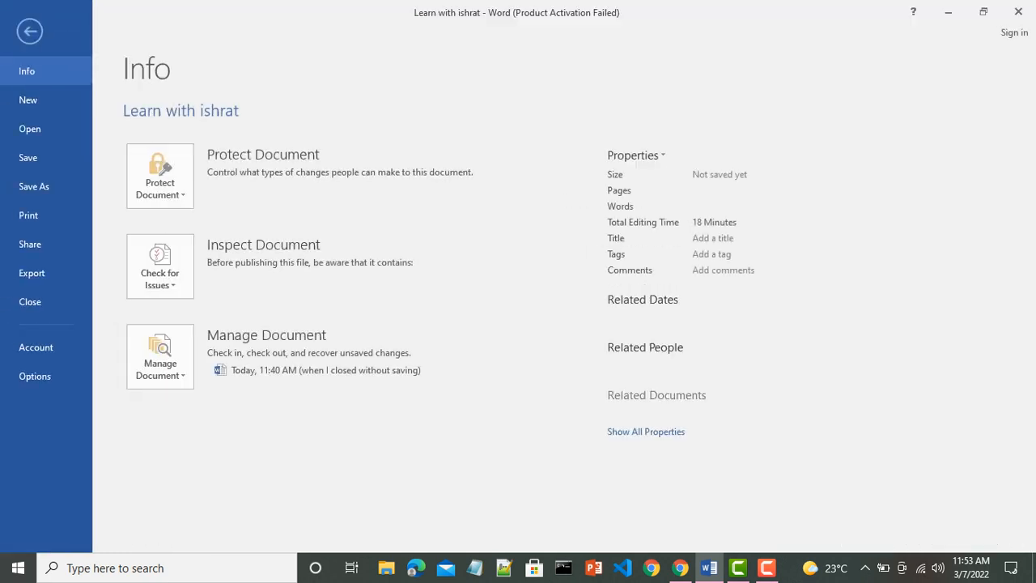
left_click(29, 100)
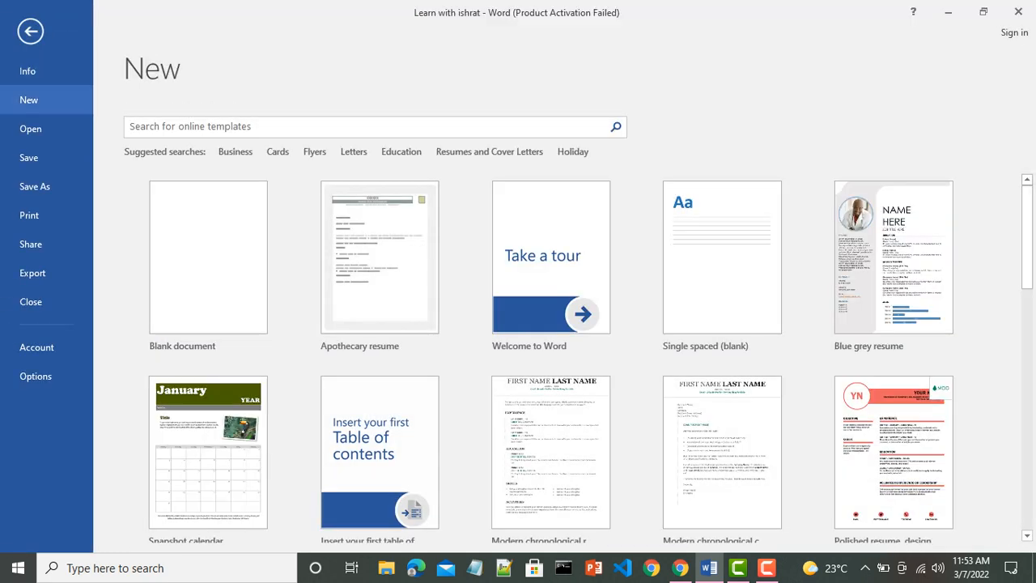
left_click(208, 256)
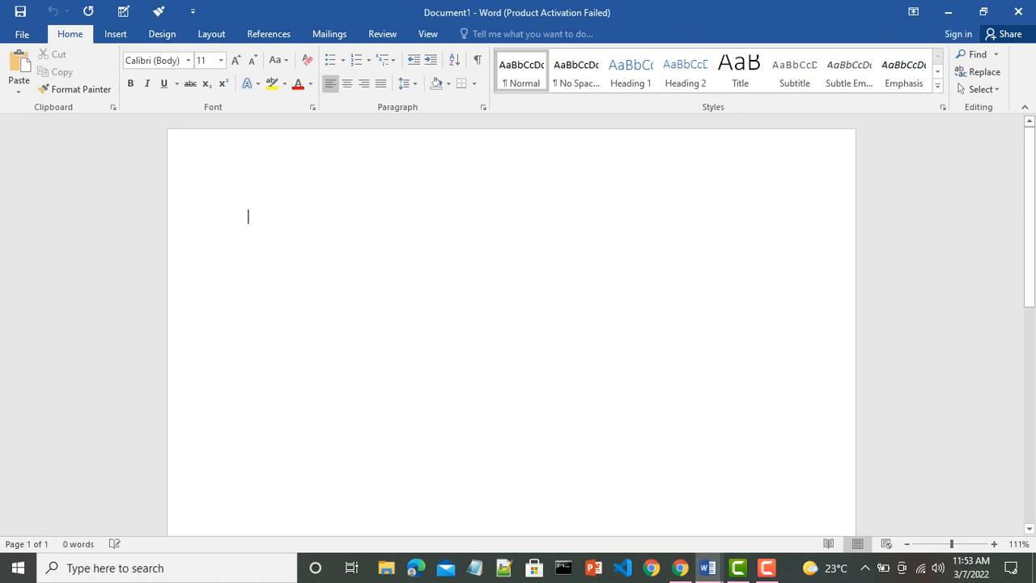
- Select all ten lines of the list in the original document and return to the new blank document
mouse_move(708, 568)
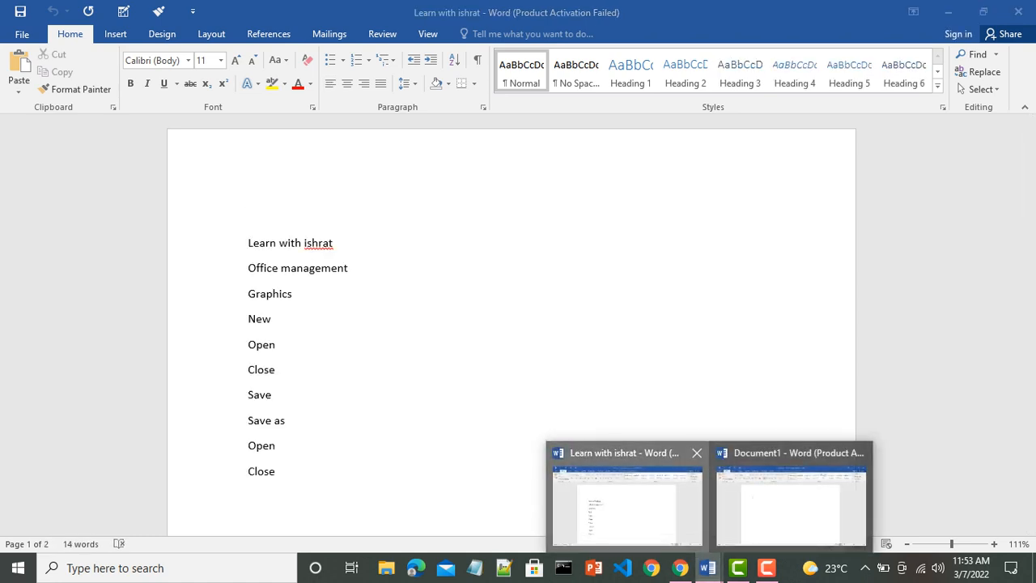
left_click(628, 502)
left_click_drag(249, 243, 323, 472)
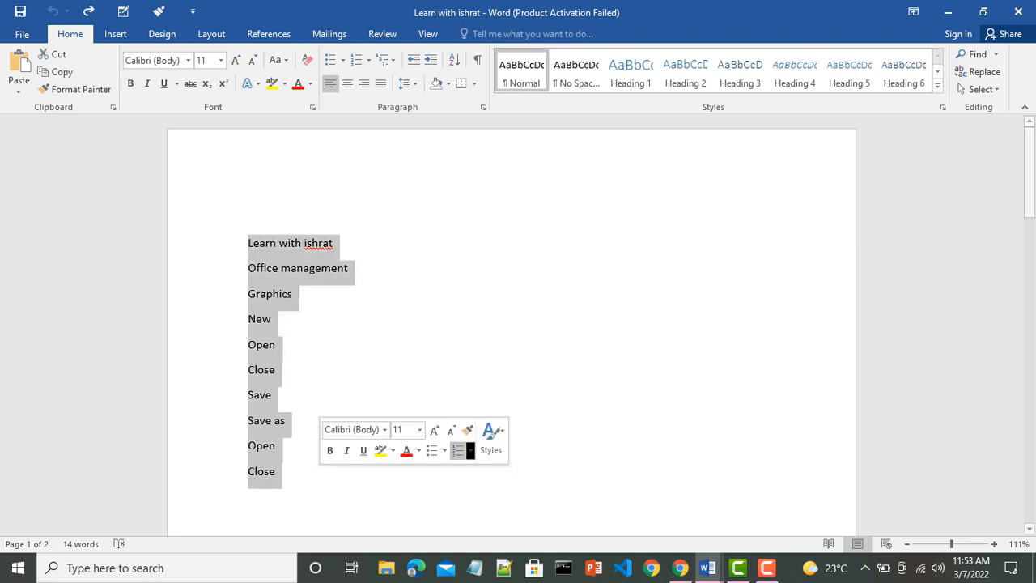
mouse_move(707, 568)
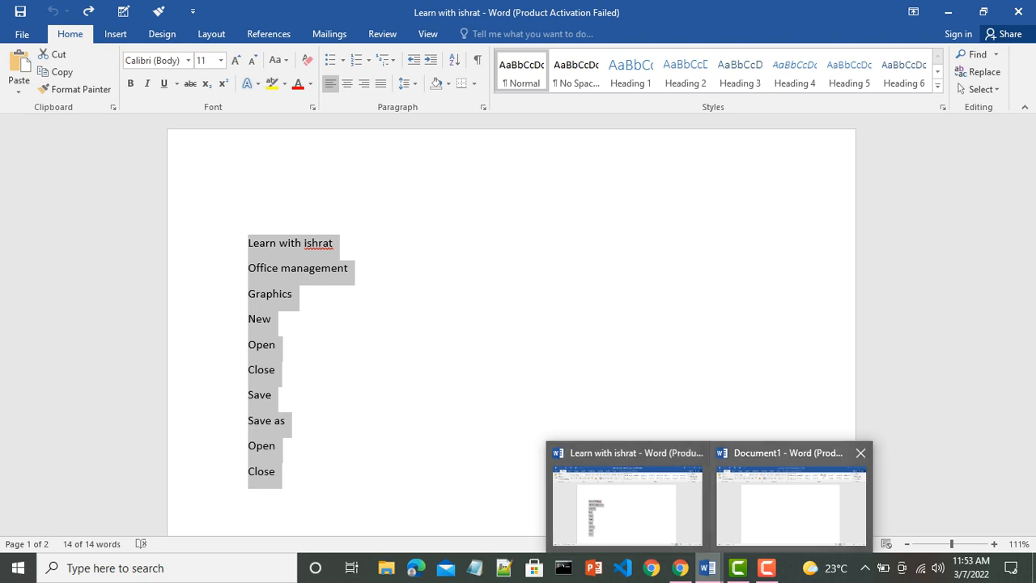
left_click(791, 498)
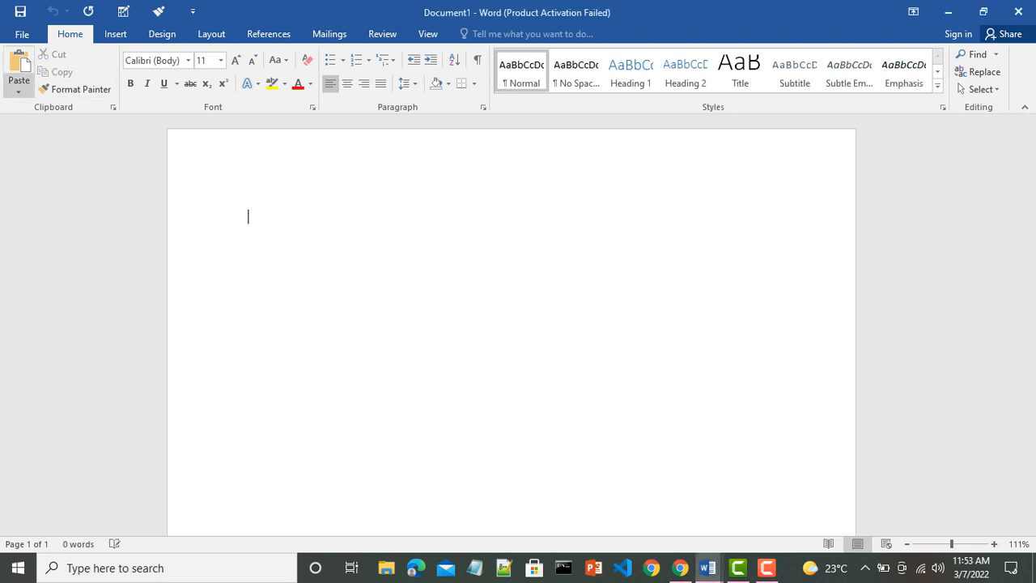
- Paste the copied list into the blank document as Picture (Enhanced Metafile) with Paste Special, and select the inserted picture
left_click(18, 90)
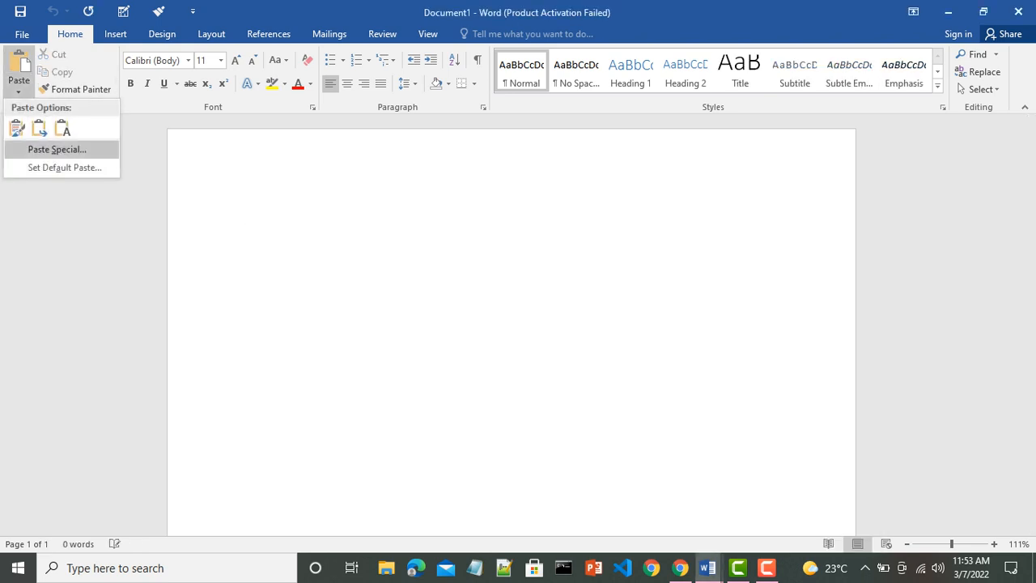
left_click(57, 149)
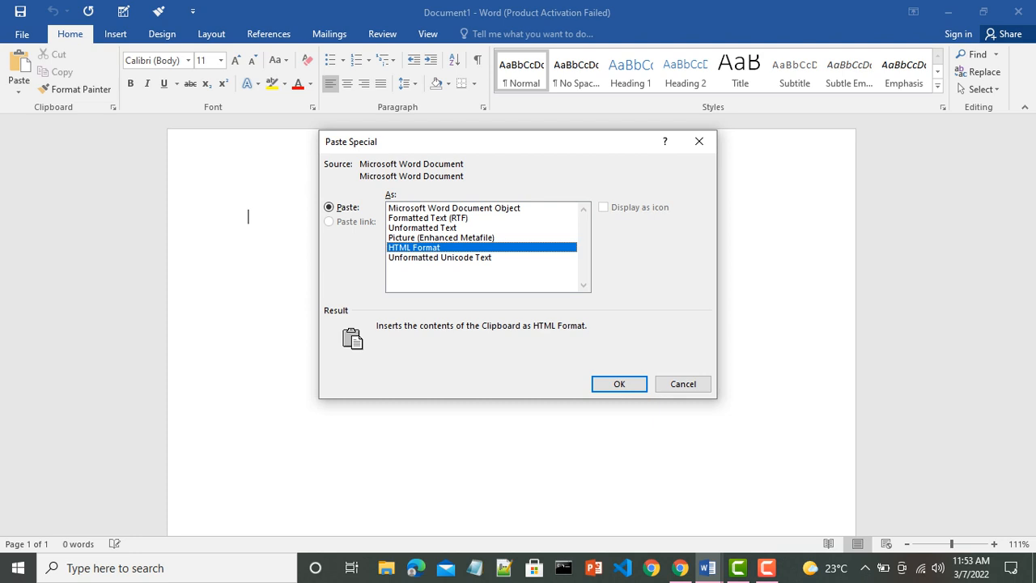
key("Up")
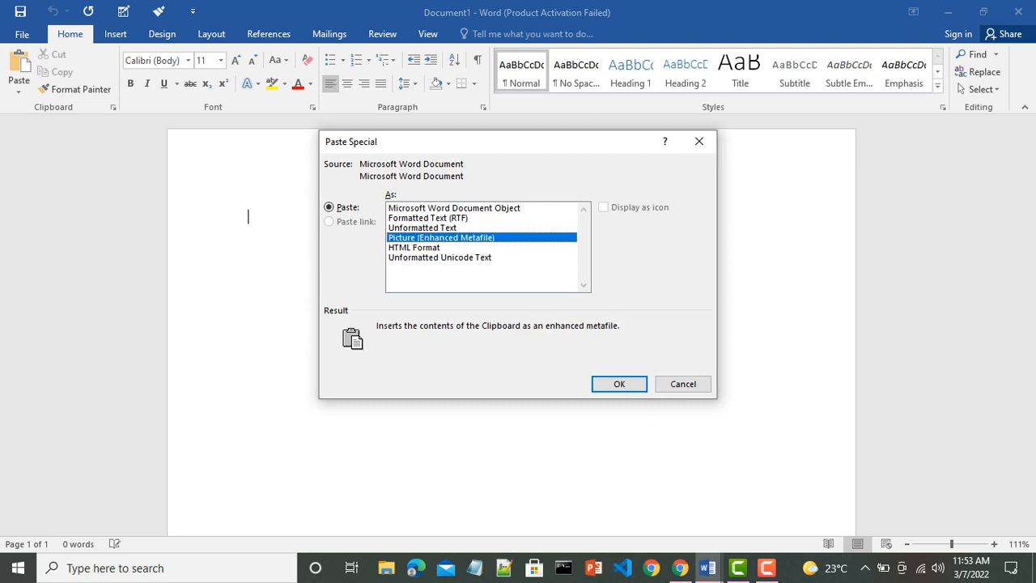
key("Return")
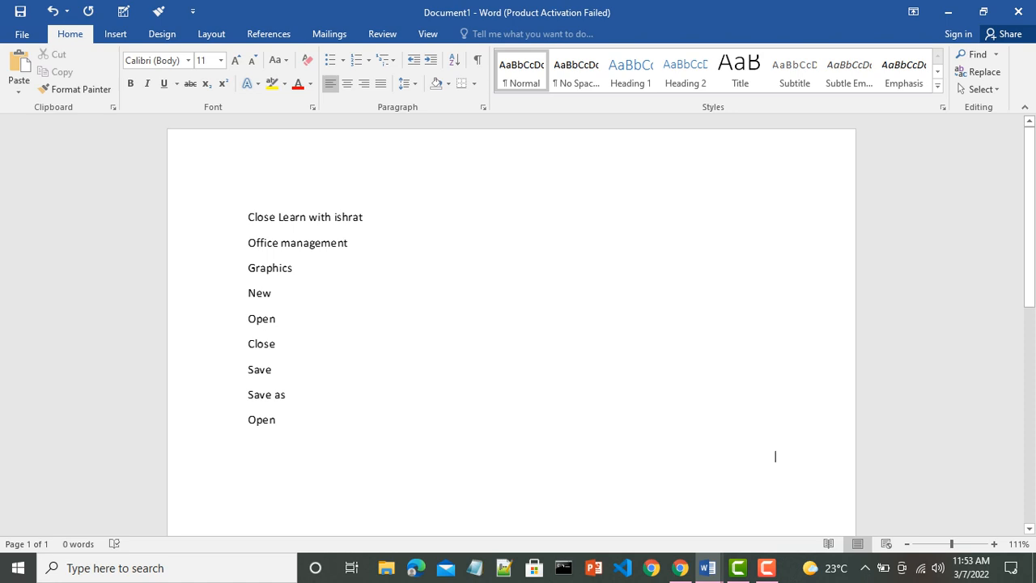
left_click(775, 456)
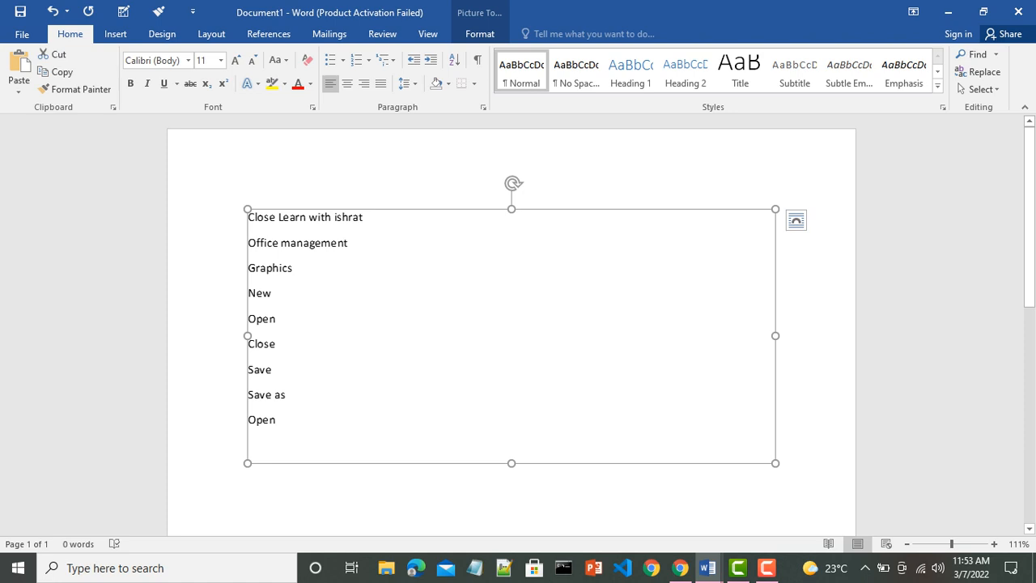
- Delete the inserted picture and close the new document without saving it
key("Delete")
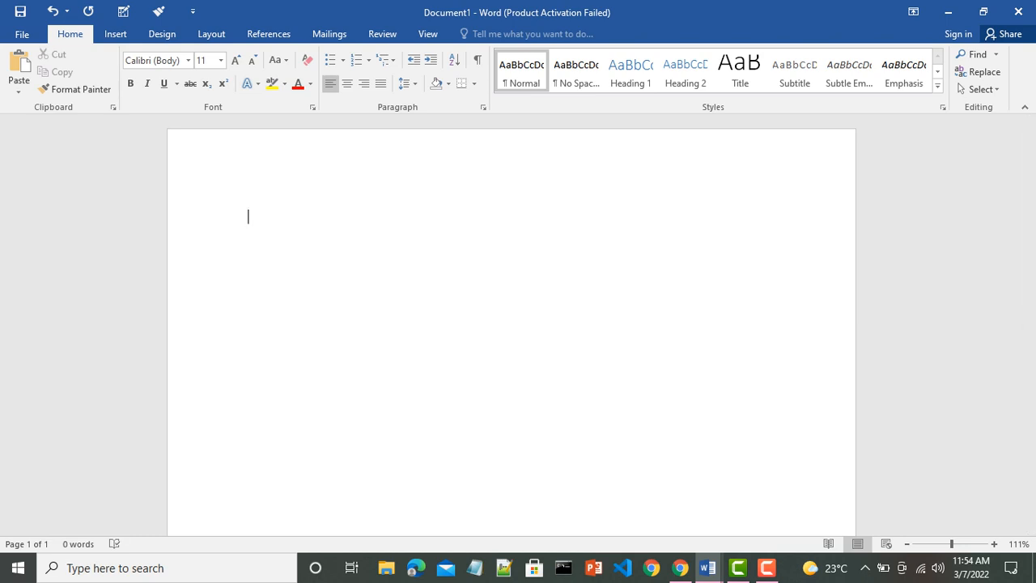
left_click(1018, 11)
key("Tab")
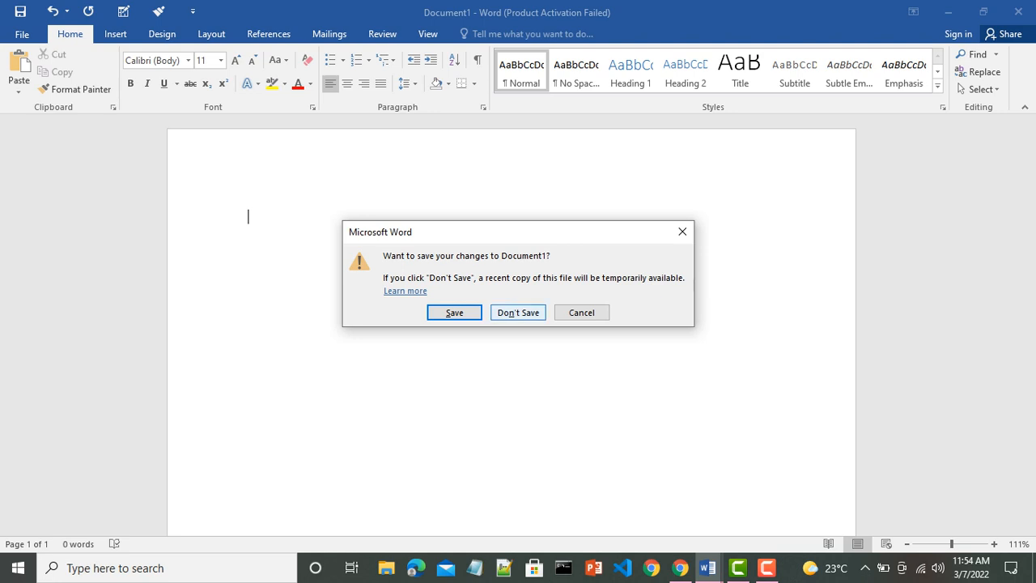
key("Return")
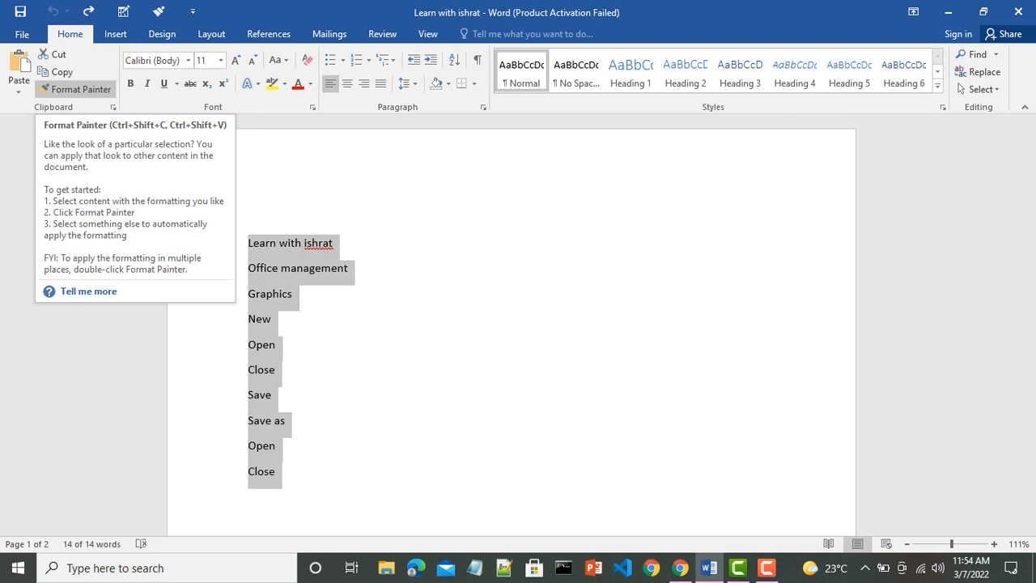
- Make the first line of the list bold, italic and underlined
left_click(249, 217)
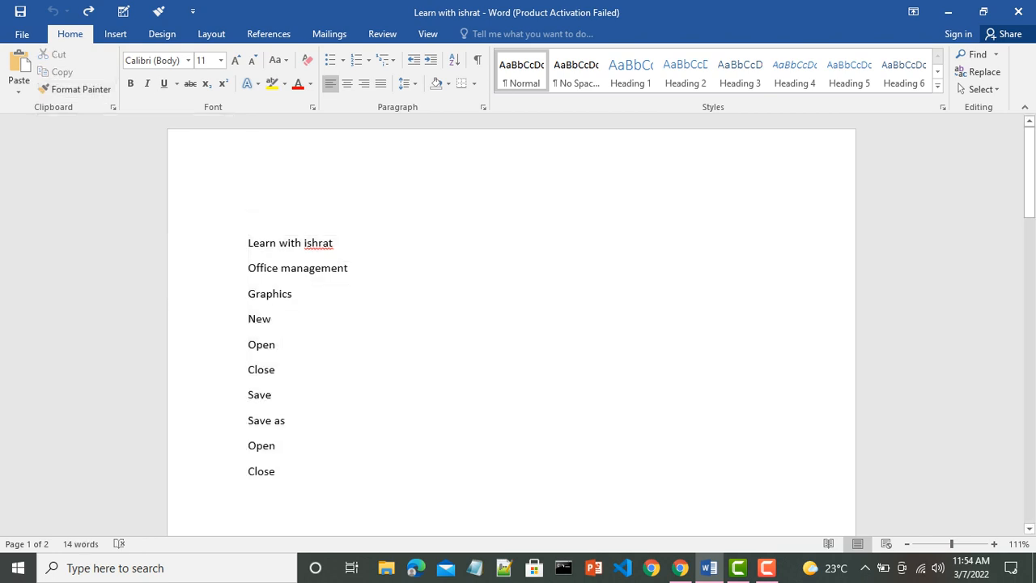
left_click_drag(248, 243, 339, 243)
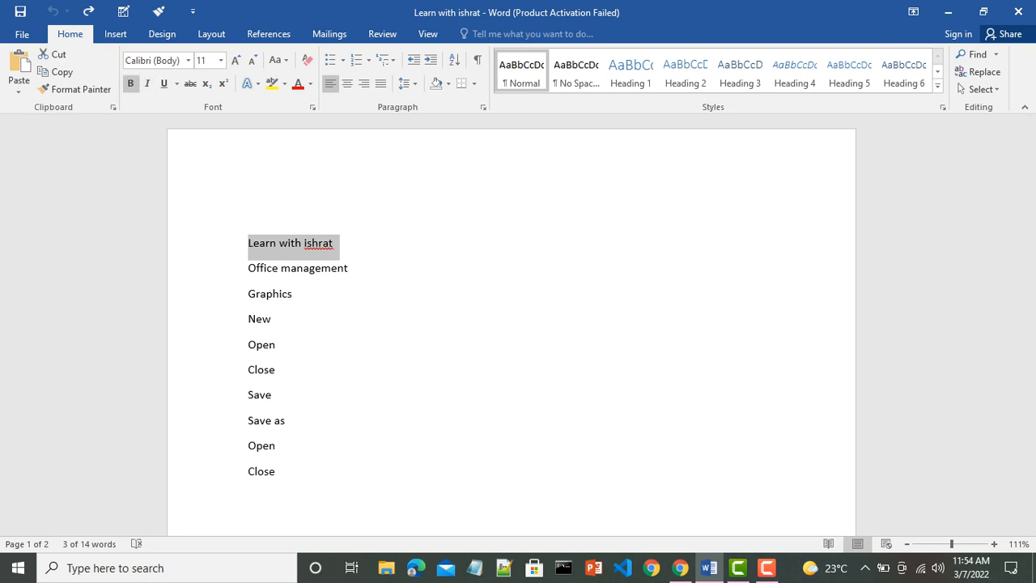
left_click(130, 83)
left_click(147, 84)
left_click(163, 83)
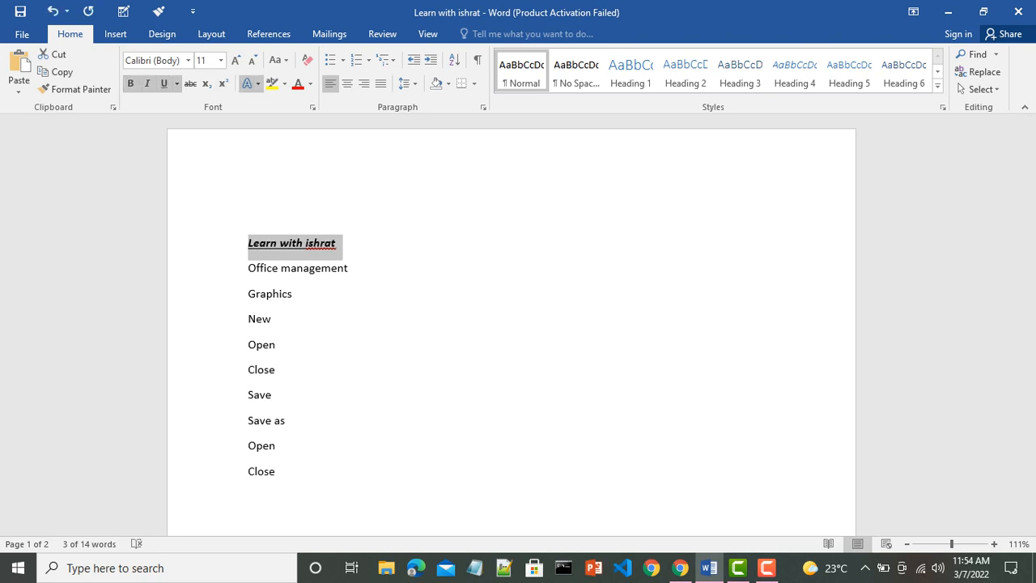
- Apply a blue outlined text effect to the first line and set its font size to 18
left_click(298, 84)
left_click(248, 83)
left_click(345, 199)
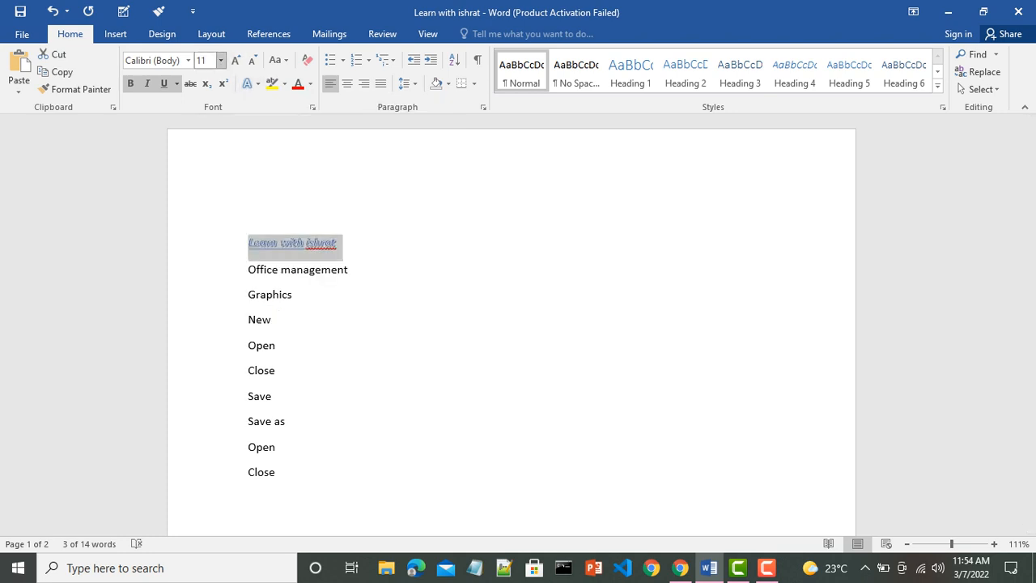
left_click(220, 60)
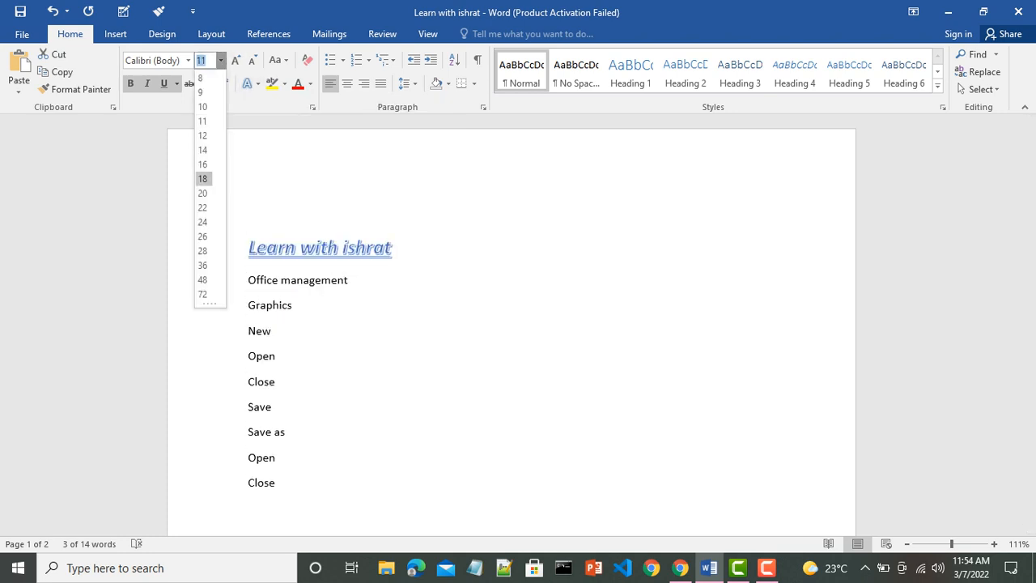
left_click(203, 179)
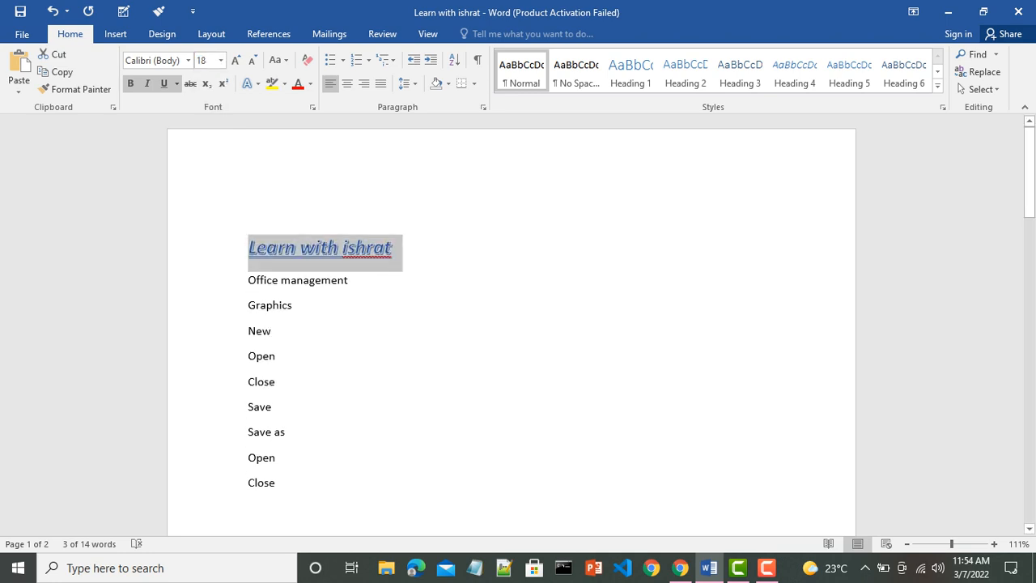
left_click(394, 247)
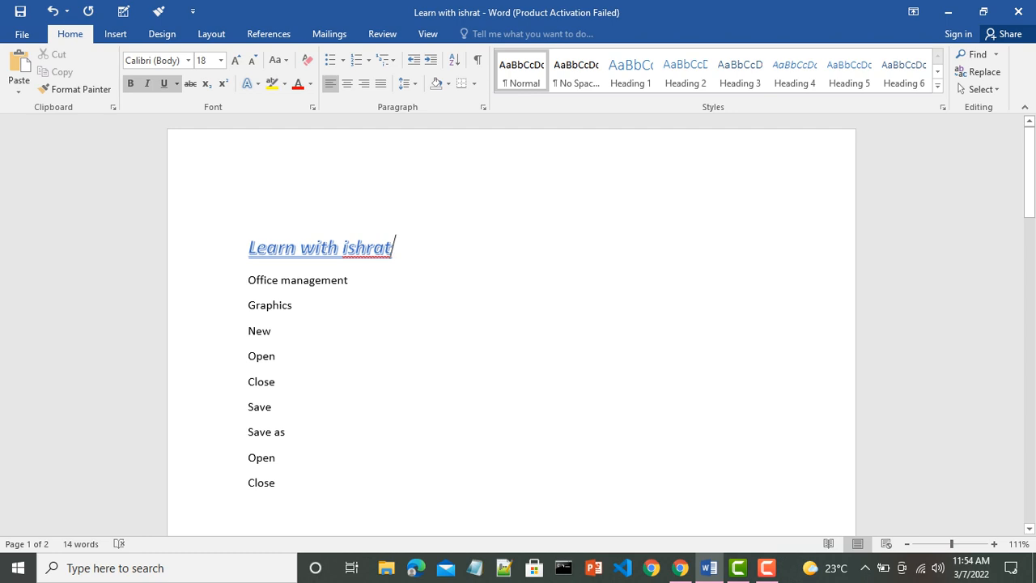
- Copy the first line's formatting onto "Graphics" with Format Painter
left_click(249, 305)
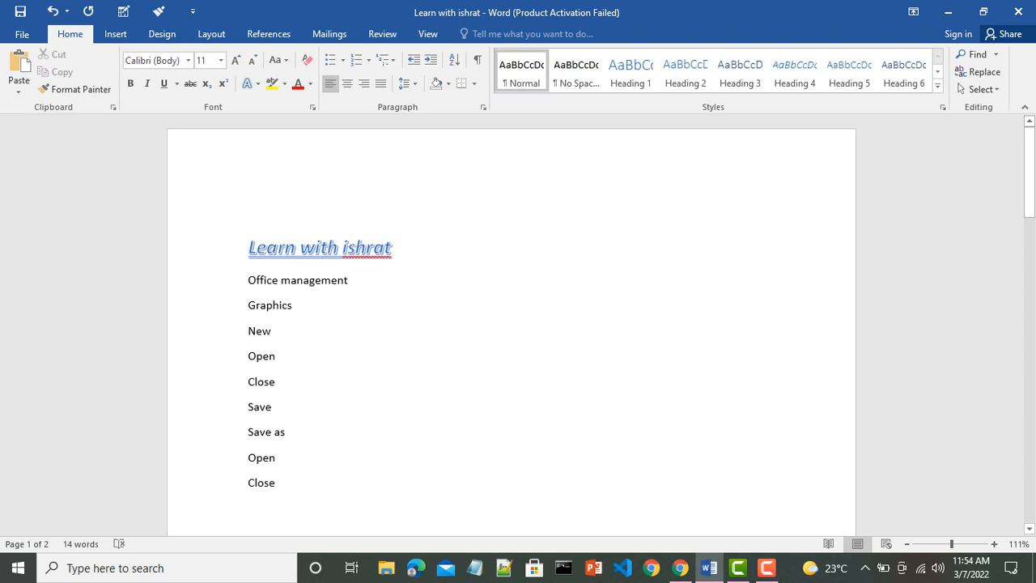
left_click_drag(250, 248, 398, 248)
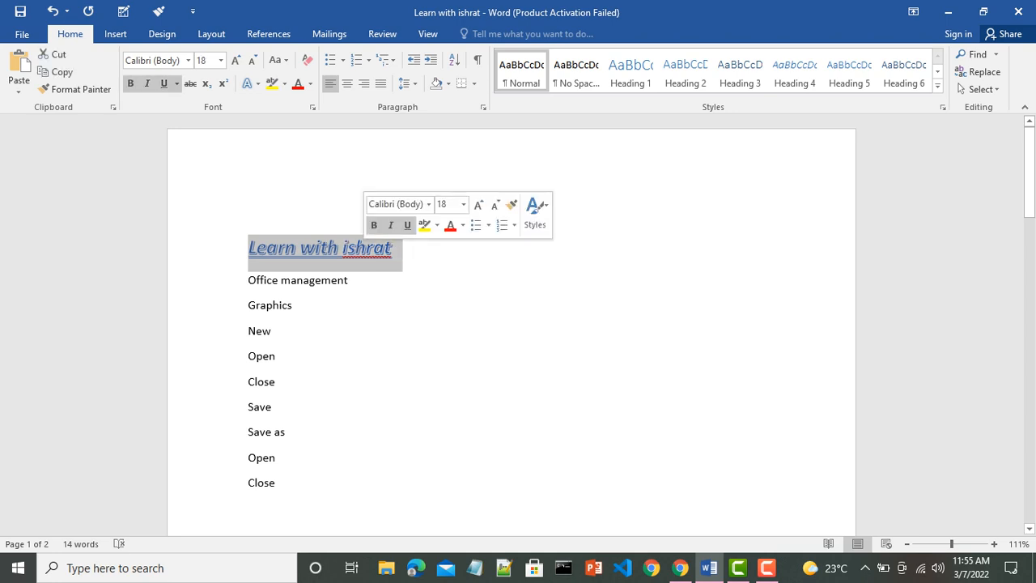
left_click(74, 89)
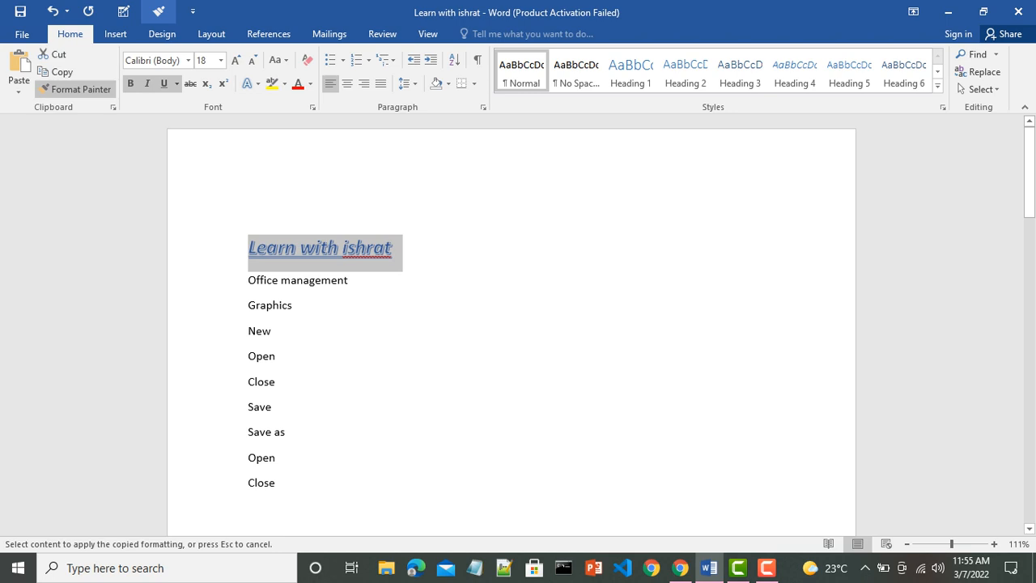
left_click_drag(248, 305, 295, 305)
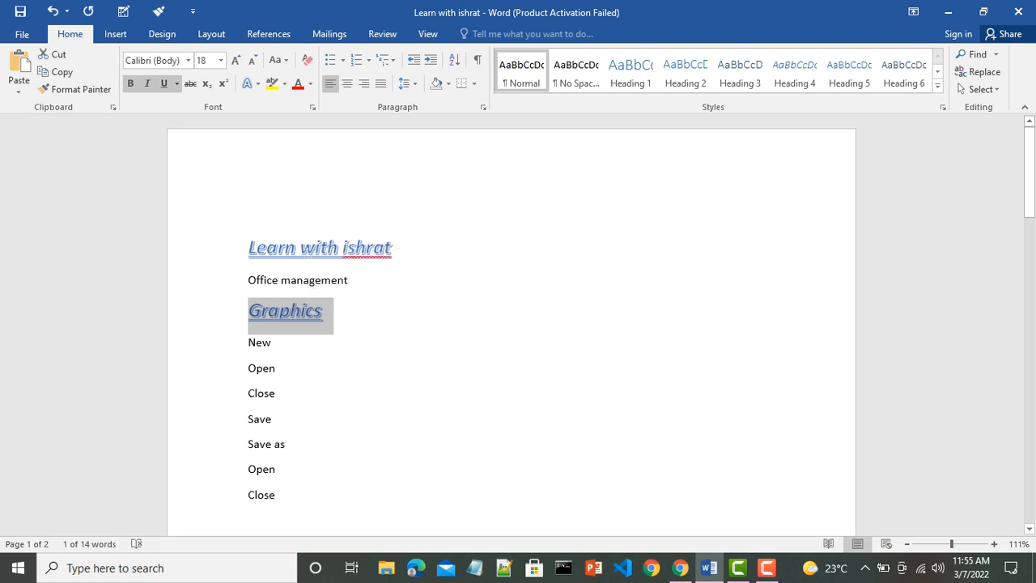
left_click(276, 369)
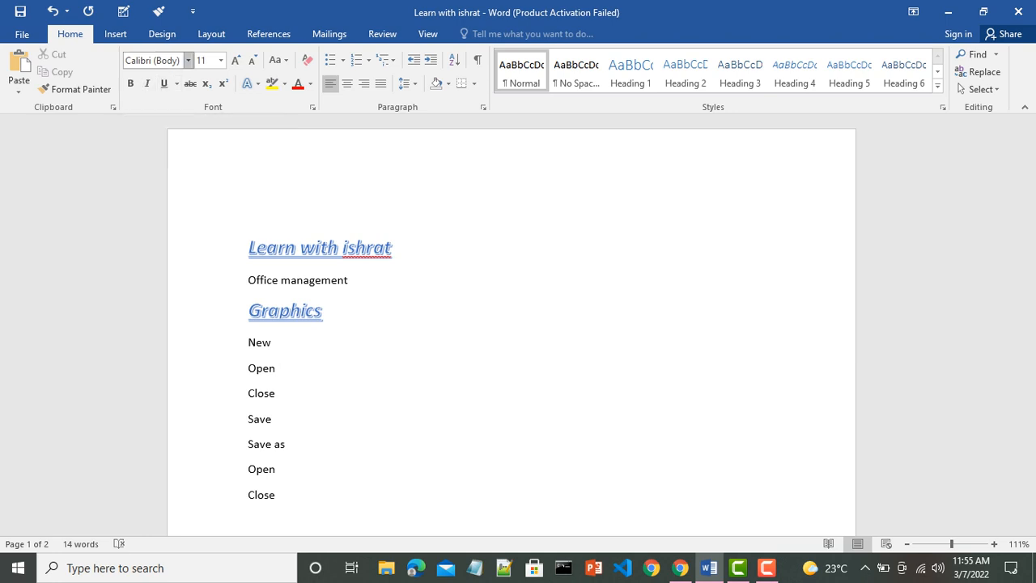
- Set the font of the seven lines from "New" to the last "Close" to Arial Black
left_click(188, 60)
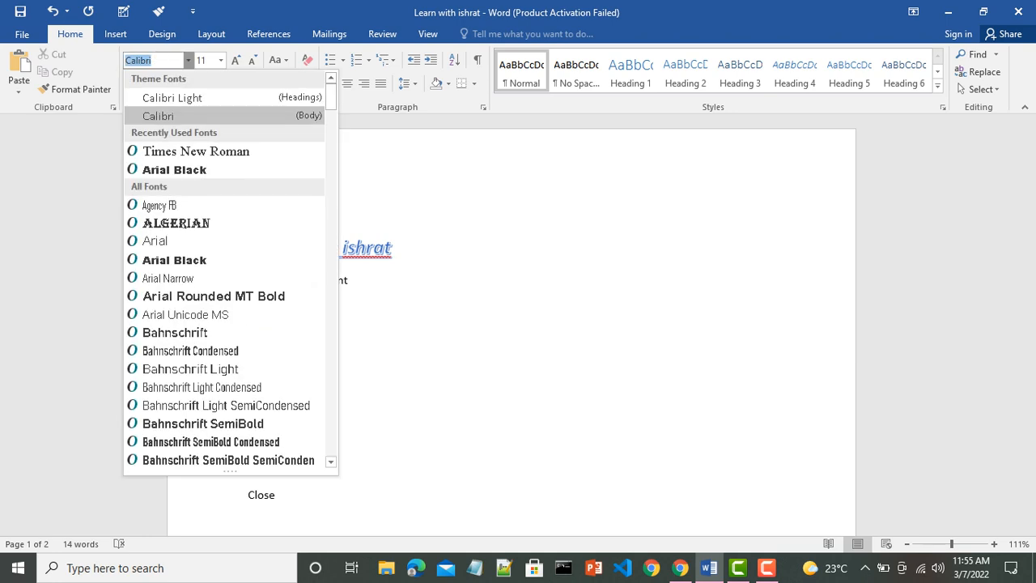
key("Escape")
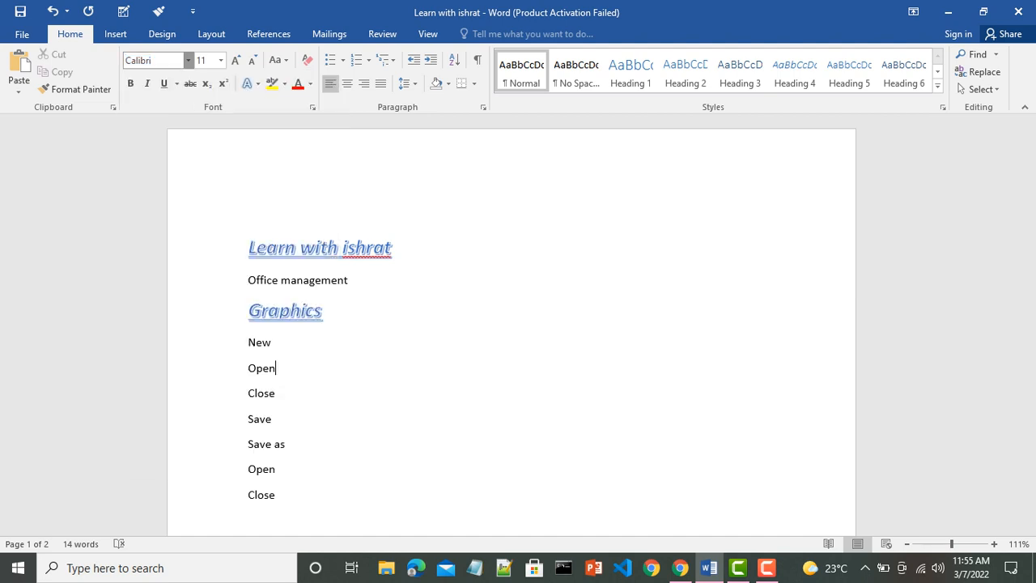
left_click_drag(248, 343, 278, 495)
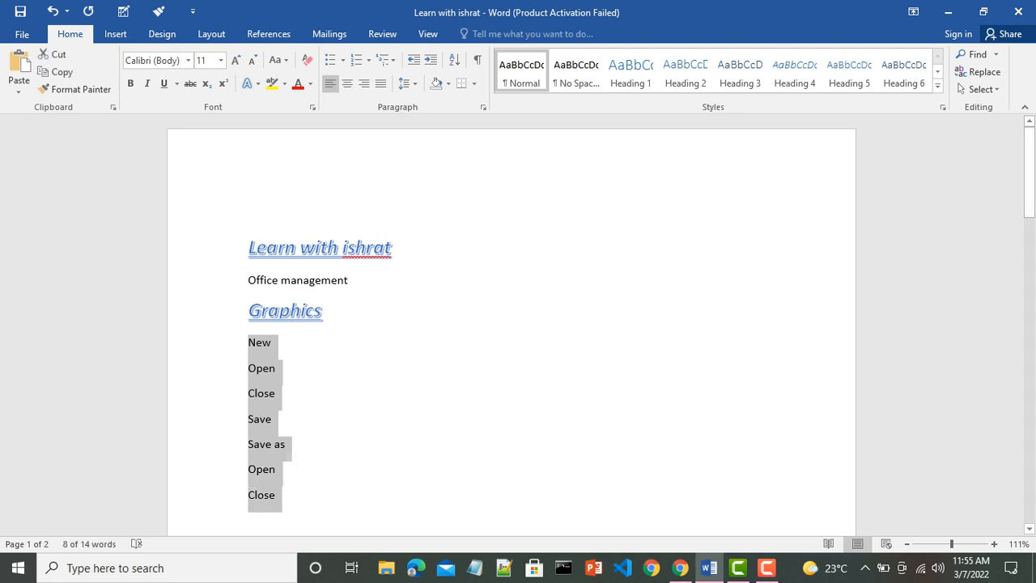
left_click(187, 60)
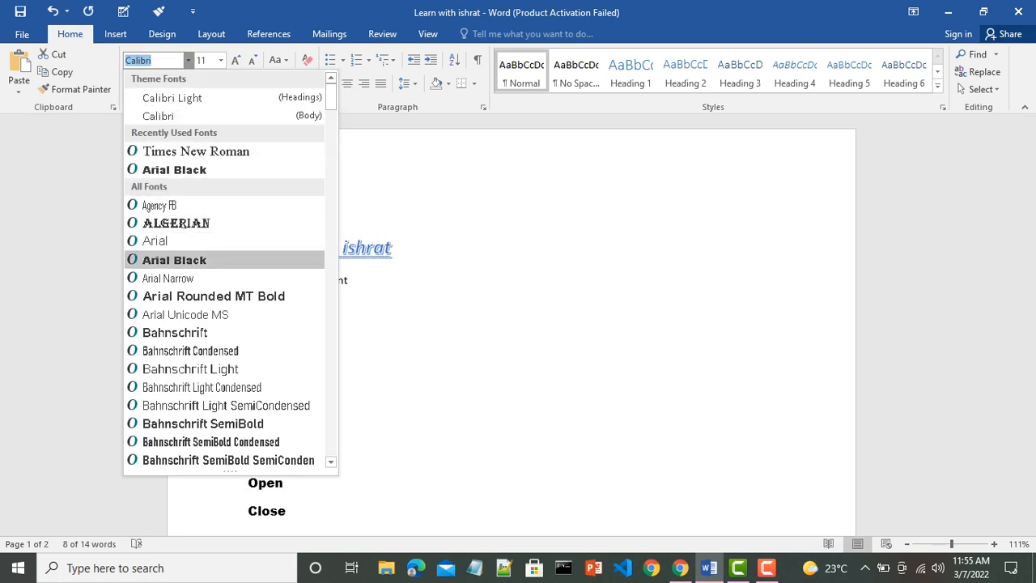
left_click(174, 260)
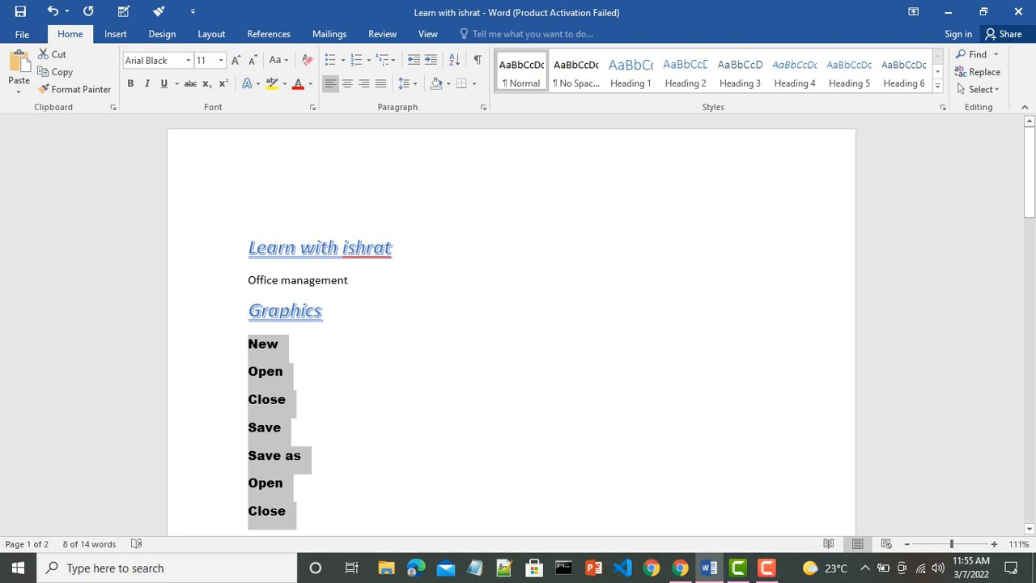
left_click(288, 399)
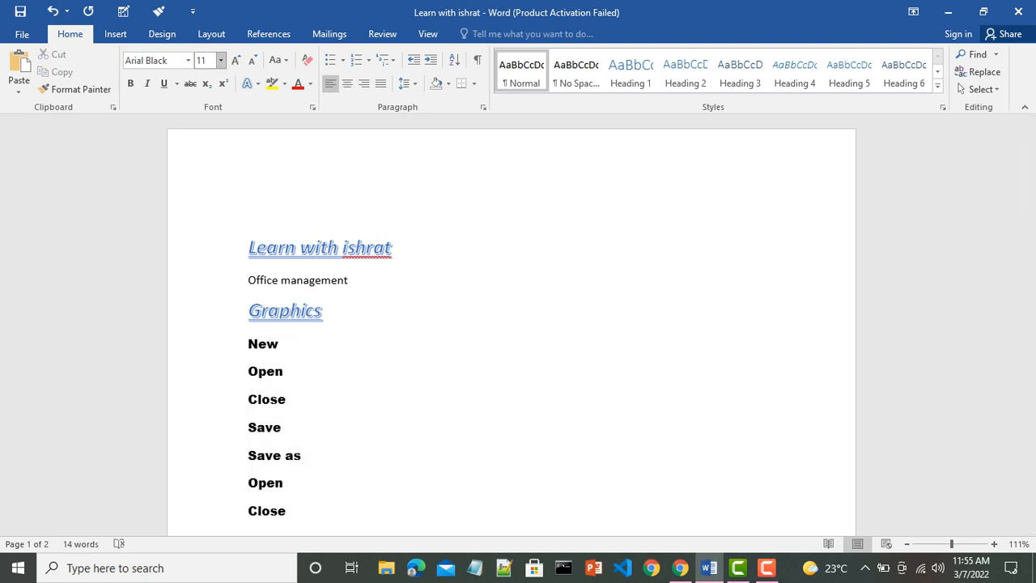
- Select the seven lines below "Graphics" again and set their font size to 14
left_click(220, 60)
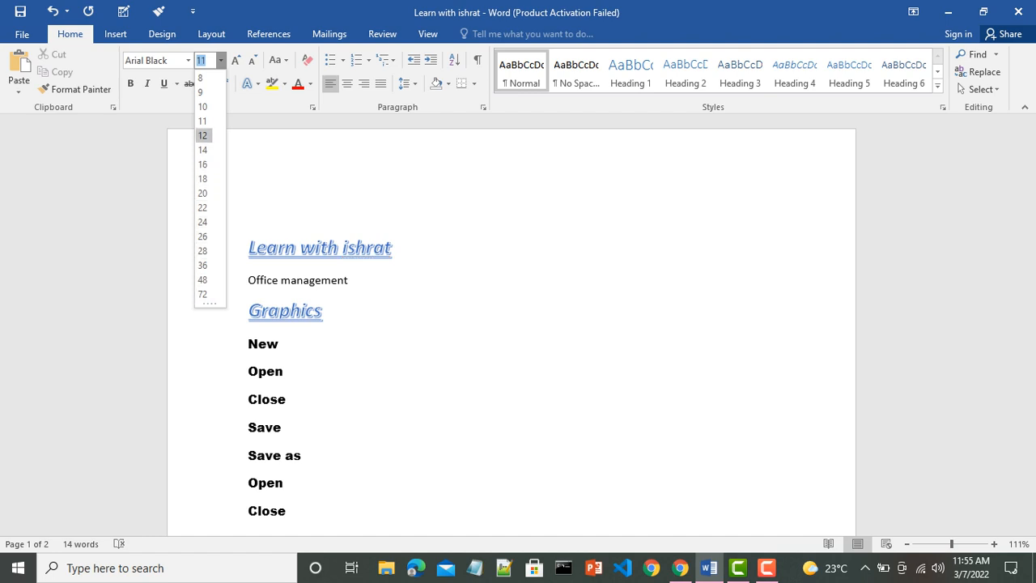
key("Escape")
key("Up")
key("Up")
key("Home")
key("shift+Down")
key("shift+Down")
key("shift+Down")
key("shift+Down")
key("shift+Down")
key("shift+Down")
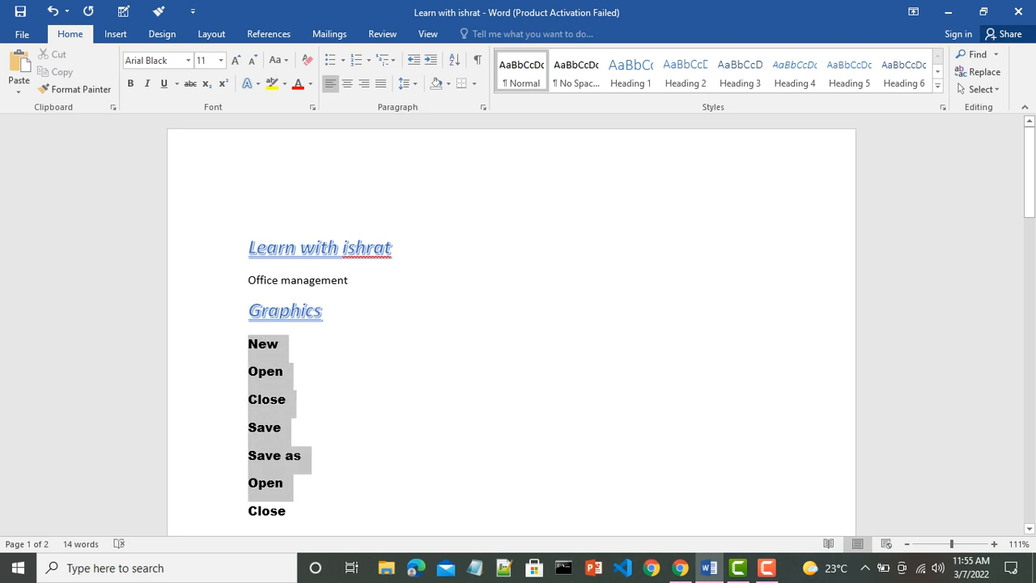
key("shift+Down")
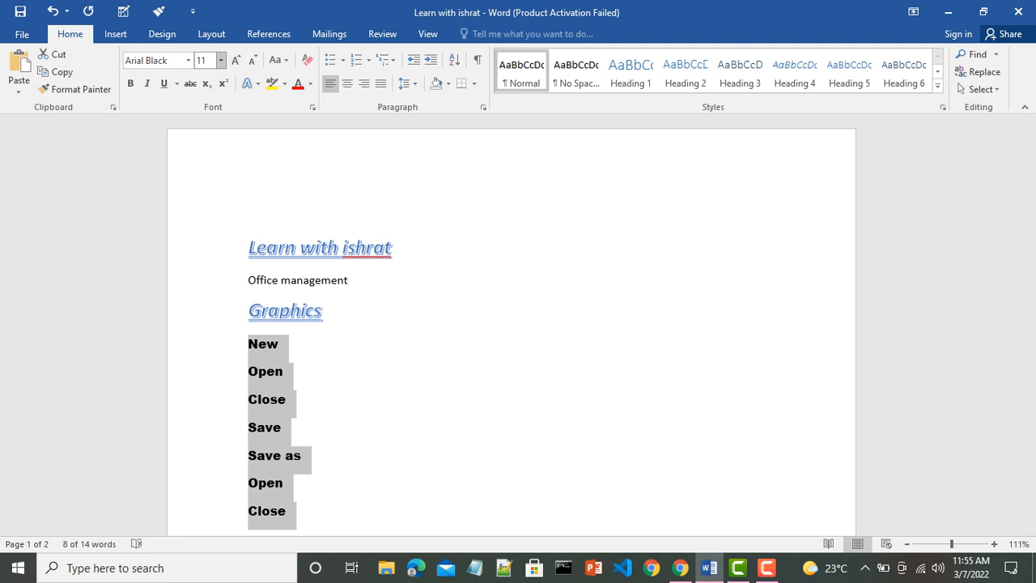
left_click(220, 60)
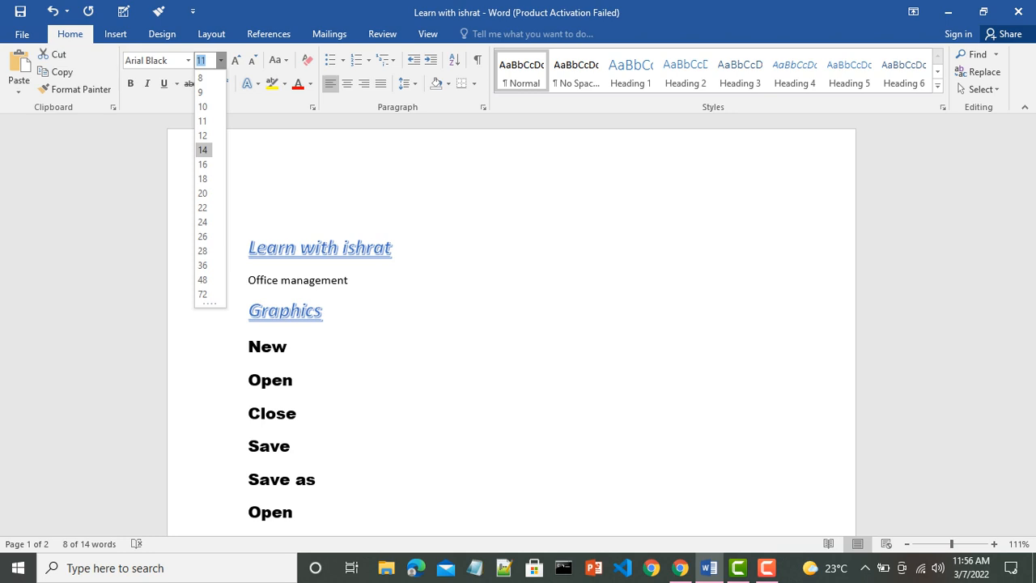
left_click(203, 149)
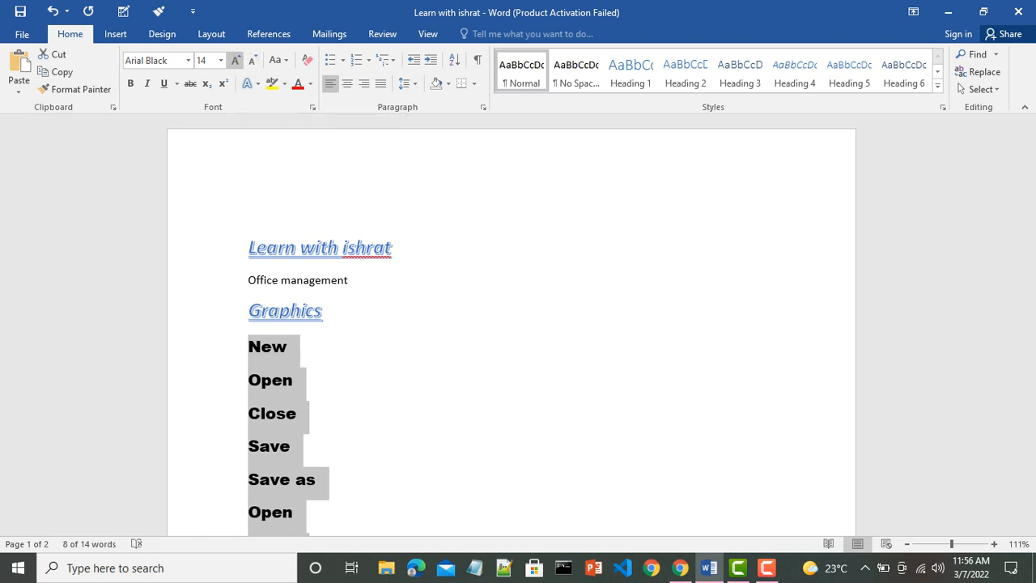
- Enlarge the selected lines' font to 18 with Increase Font Size and reduce it to 12 with Decrease Font Size
left_click(235, 60)
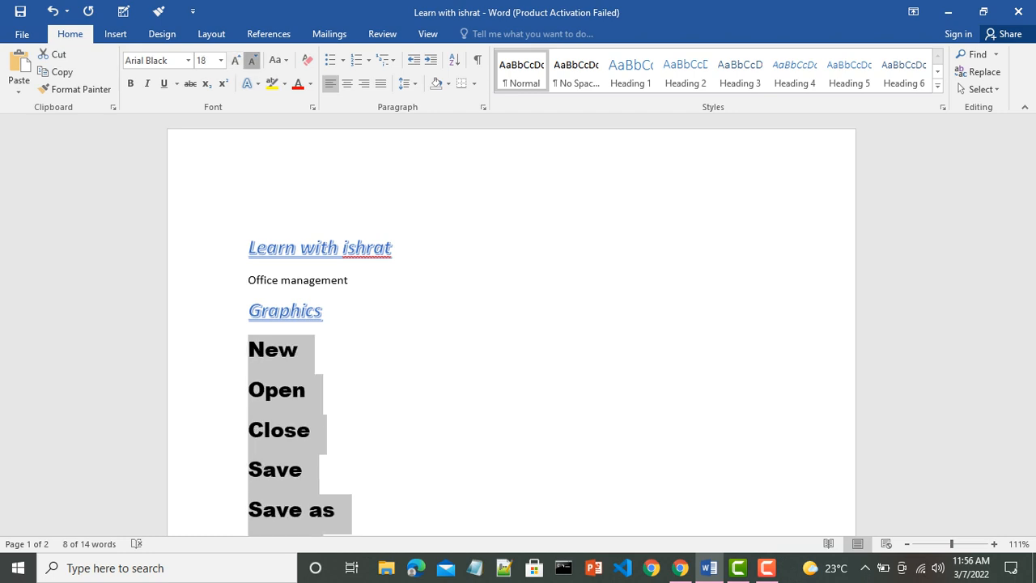
left_click(252, 60)
left_click(252, 60)
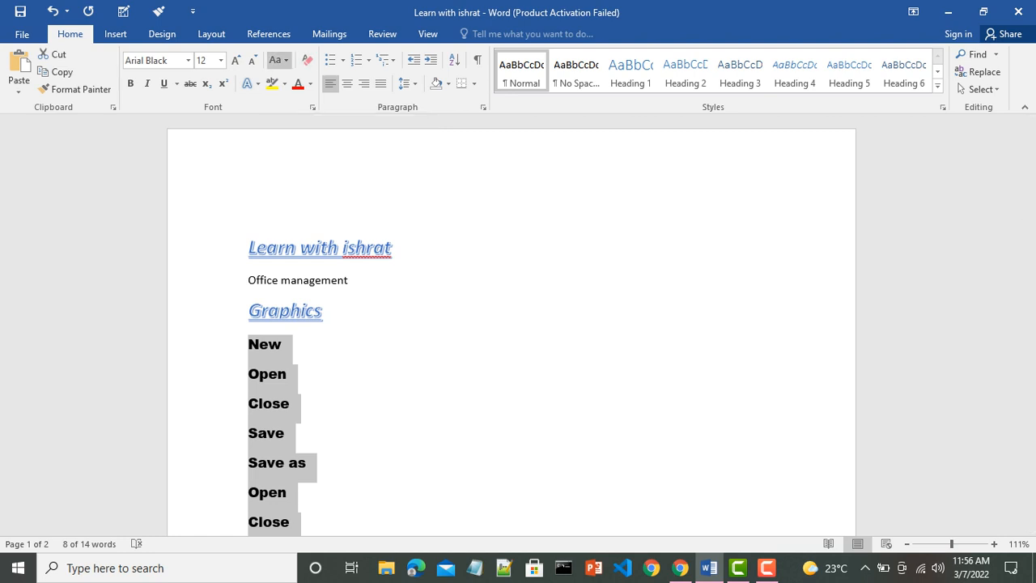
- Change the case of the seven selected lines to lowercase and then to UPPERCASE
left_click(276, 60)
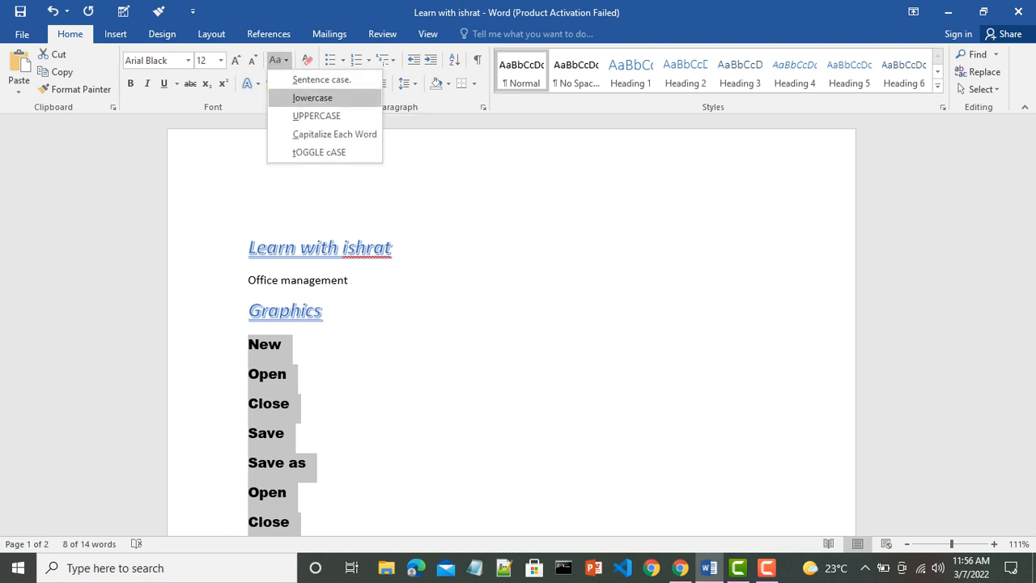
left_click(312, 97)
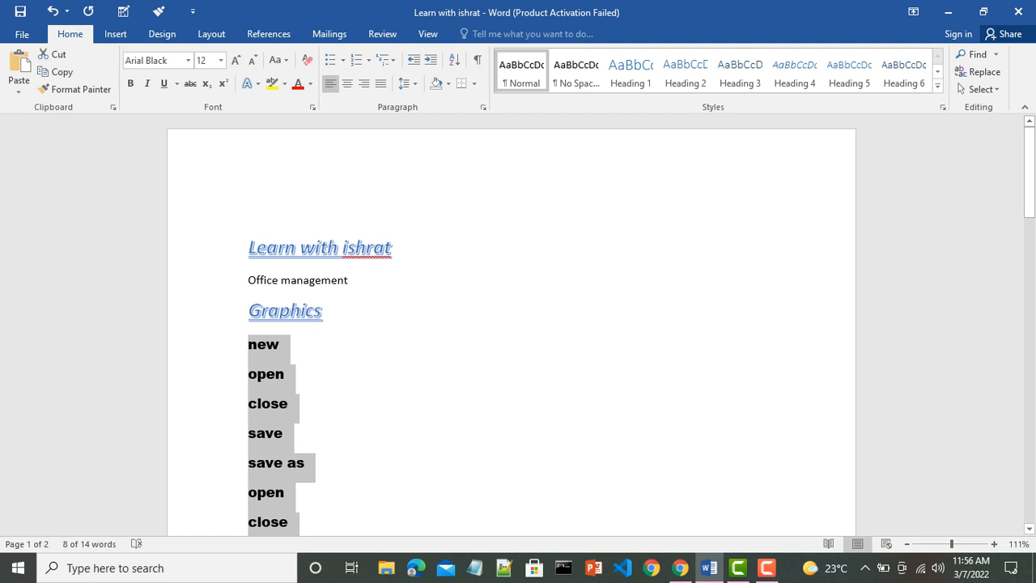
left_click(280, 61)
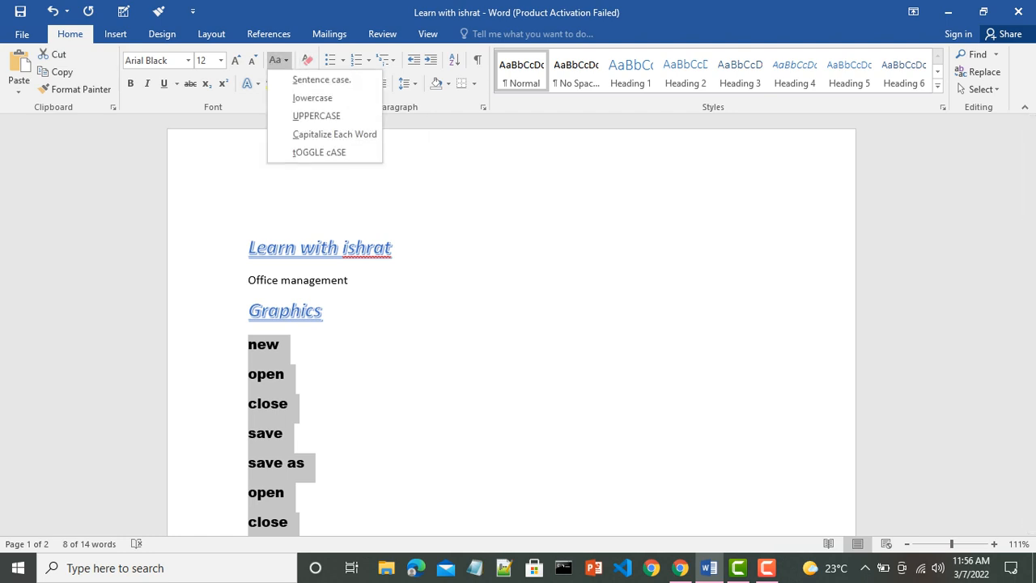
left_click(317, 115)
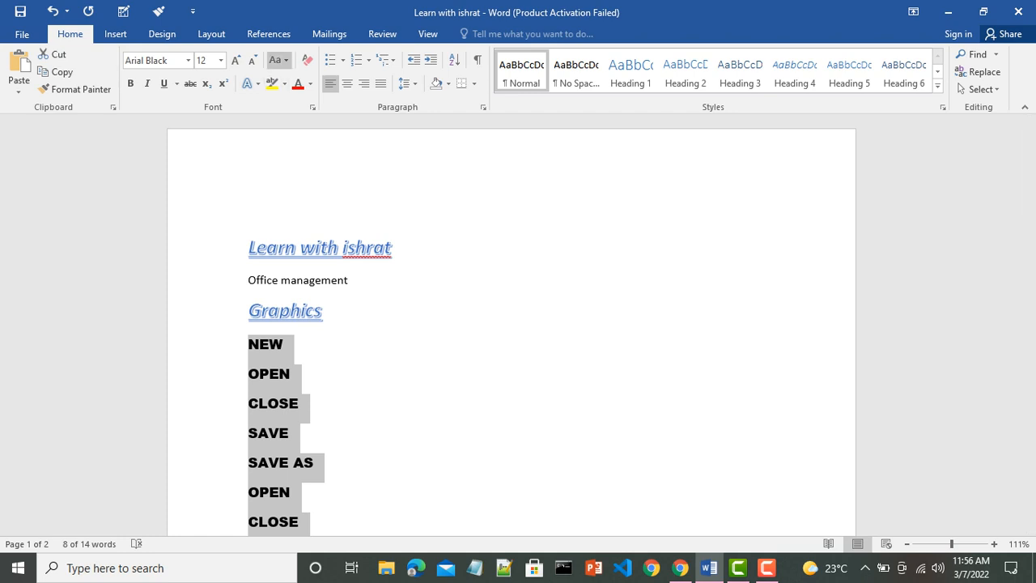
- Change the case of the seven selected lines to Capitalize Each Word and then to tOGGLE cASE
left_click(277, 60)
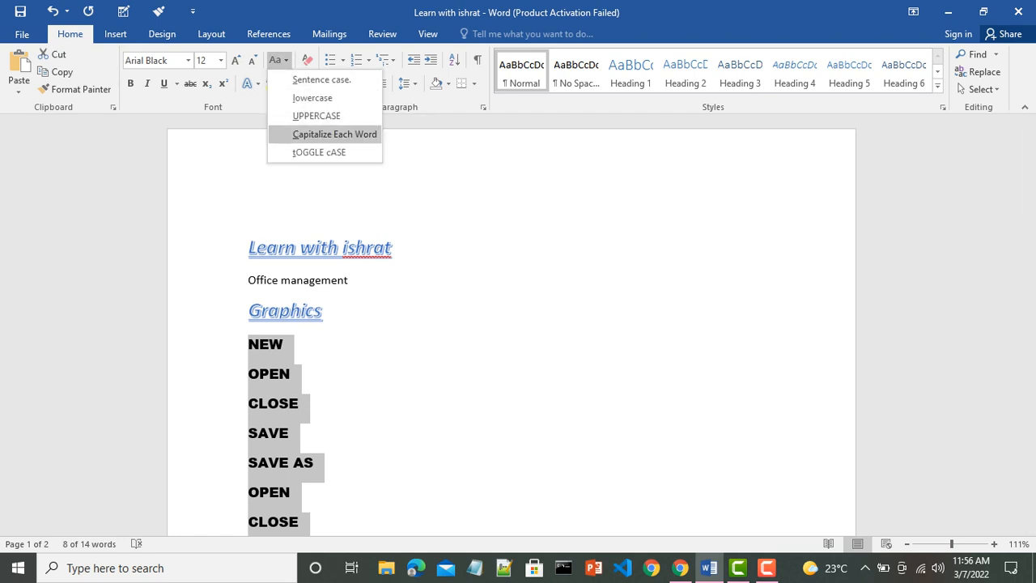
left_click(335, 134)
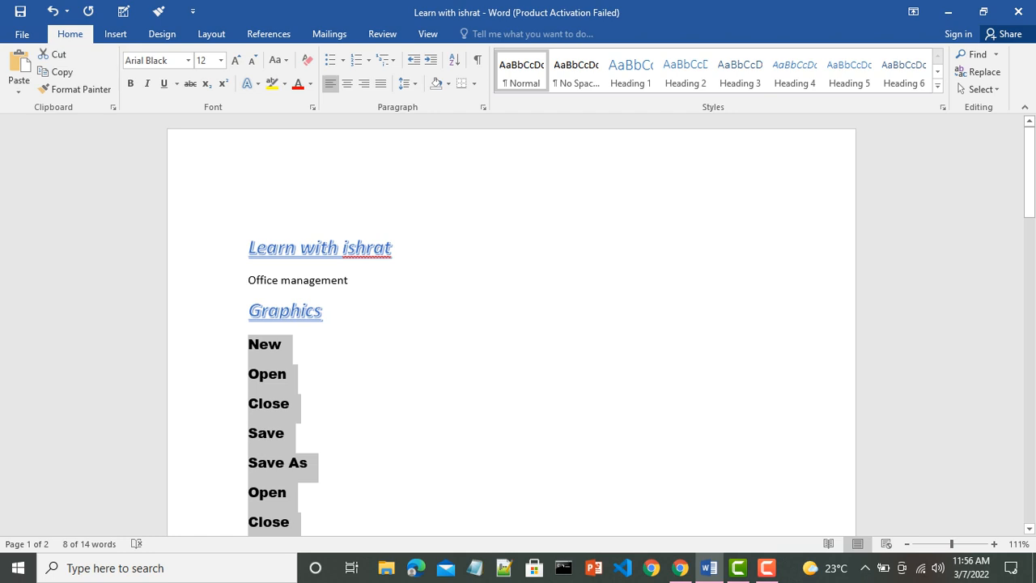
left_click(278, 60)
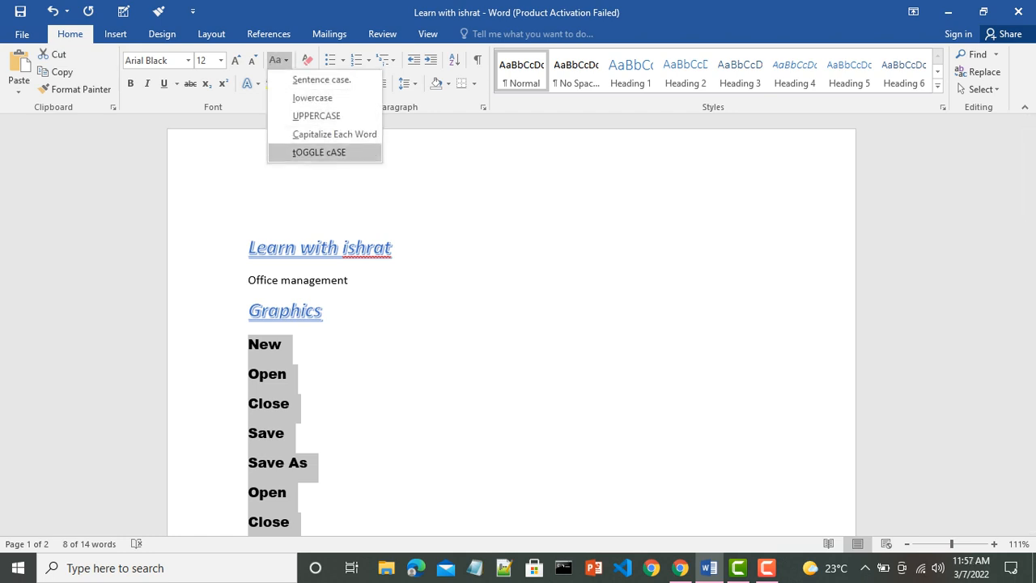
left_click(319, 152)
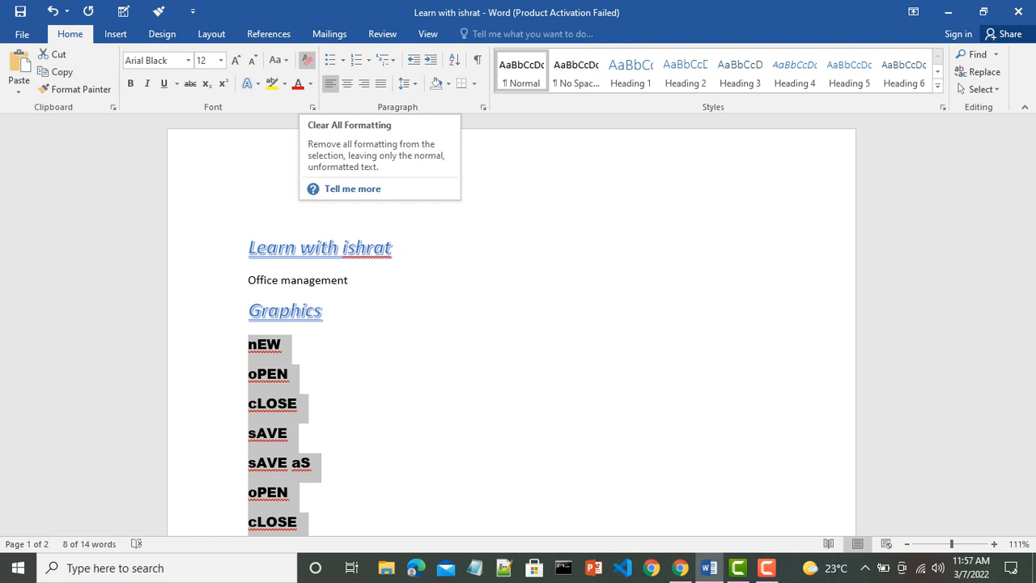
- Select all the text from the title line to the end and clear all its formatting
left_click_drag(235, 223, 333, 412)
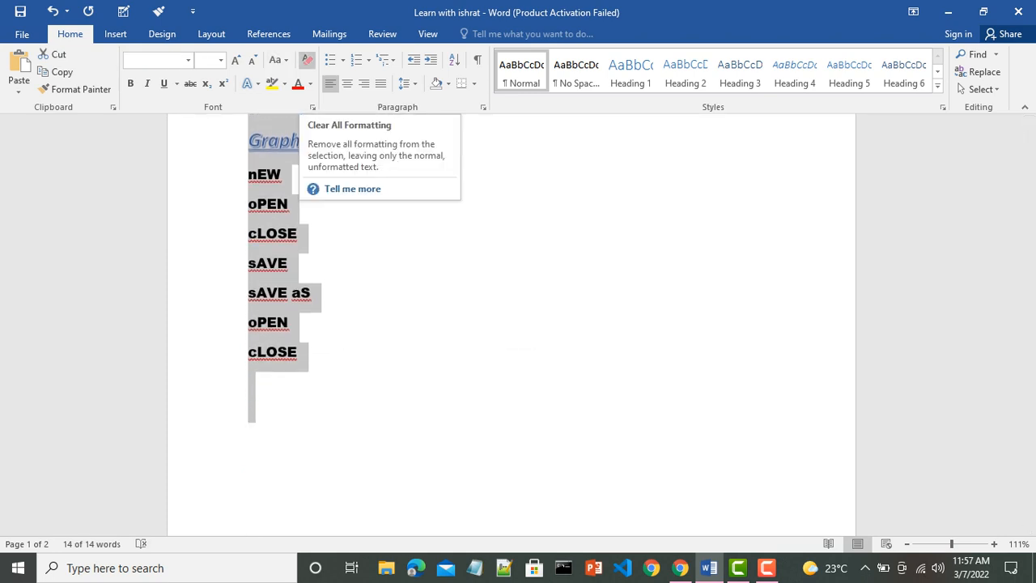
left_click(307, 60)
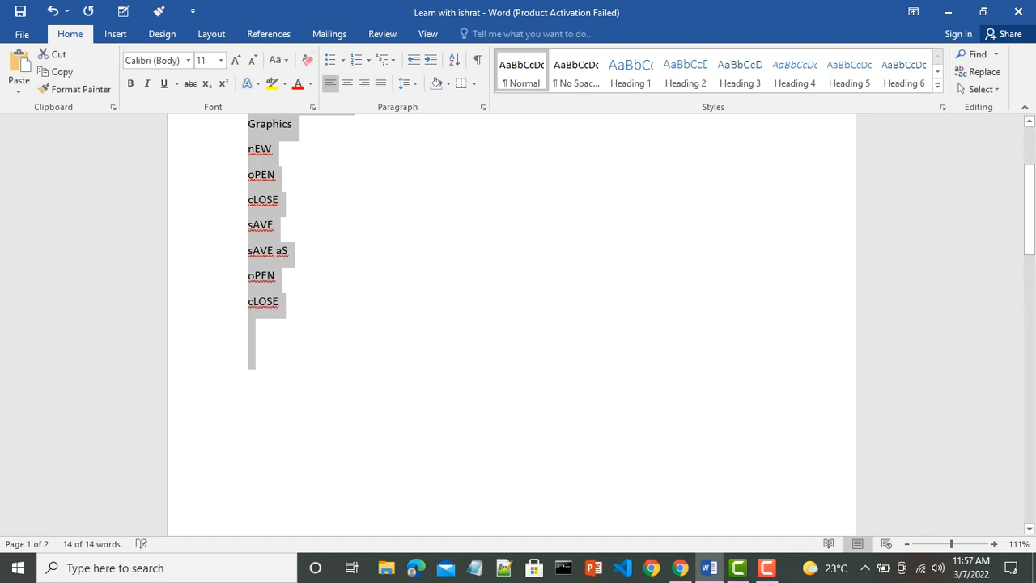
left_click(289, 250)
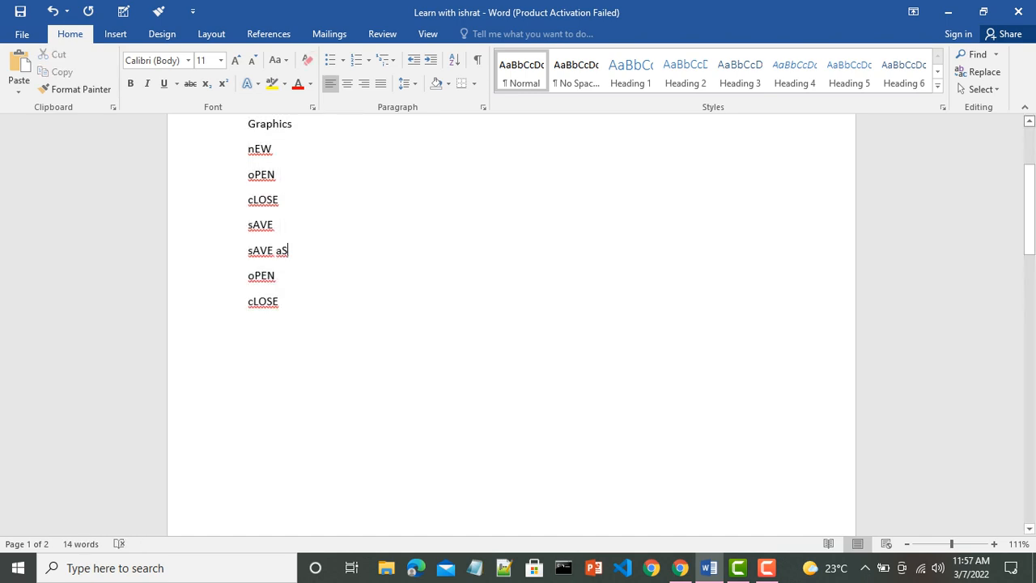
scroll(510, 324, "up", 3)
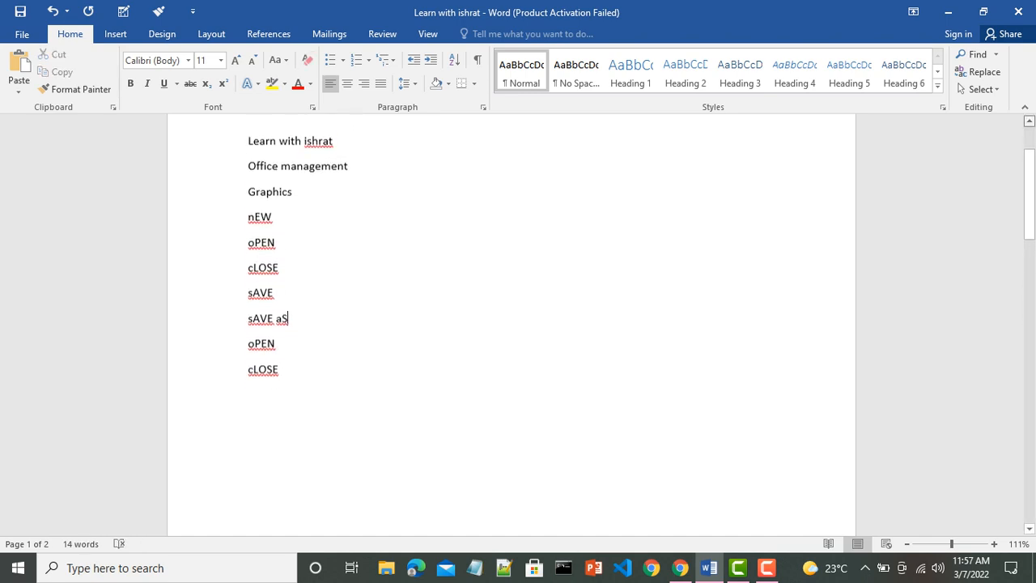
scroll(511, 324, "up", 1)
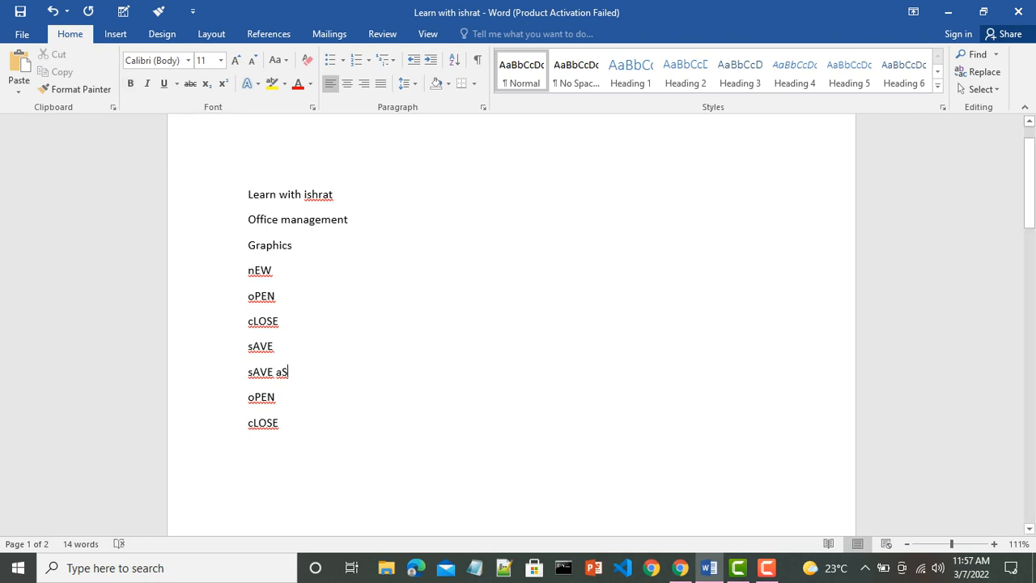
- Make the title line at the start of the document bold, italic and underlined, and preview the underline styles
left_click_drag(248, 195, 339, 195)
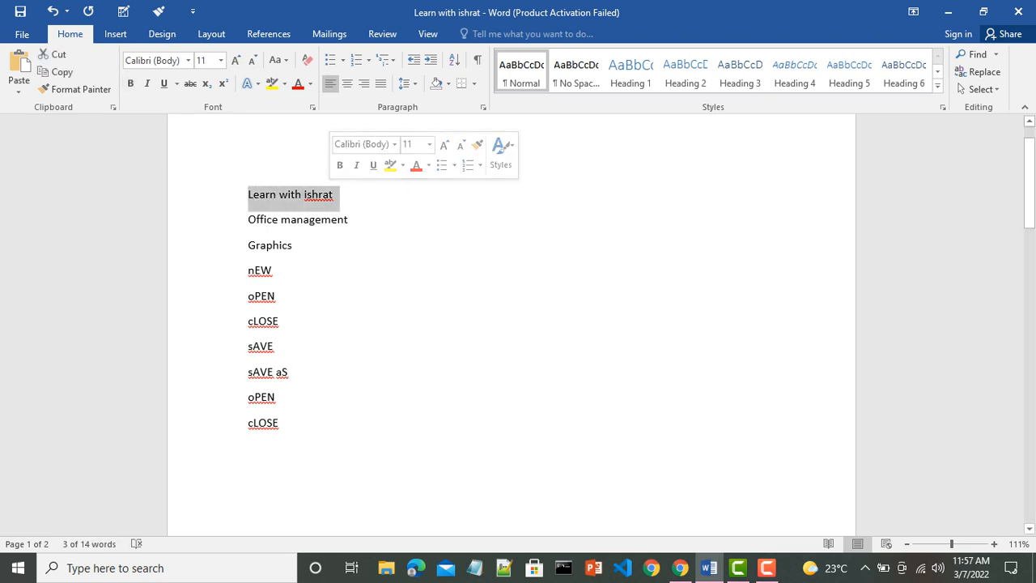
left_click(130, 83)
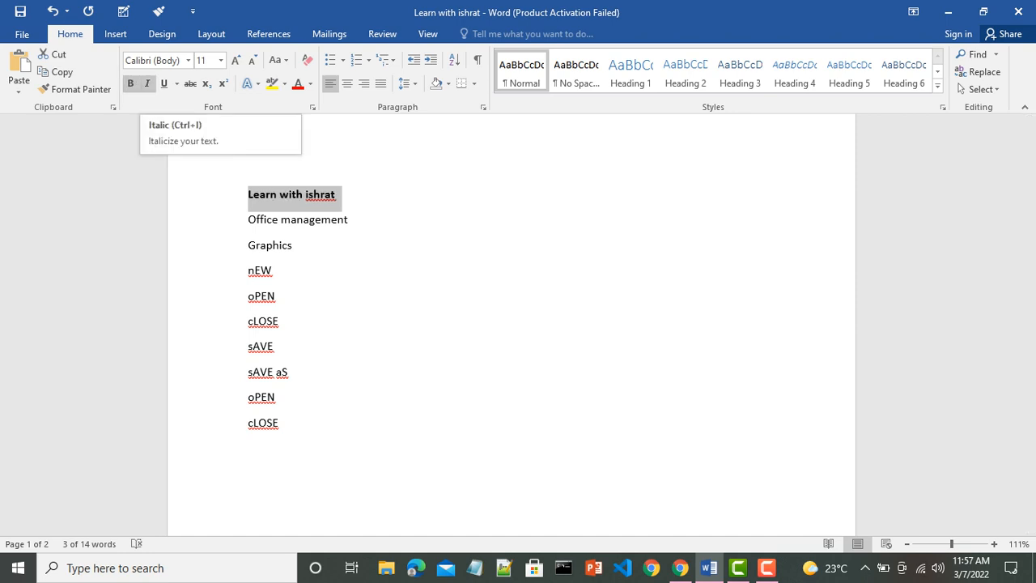
left_click(147, 84)
left_click(163, 83)
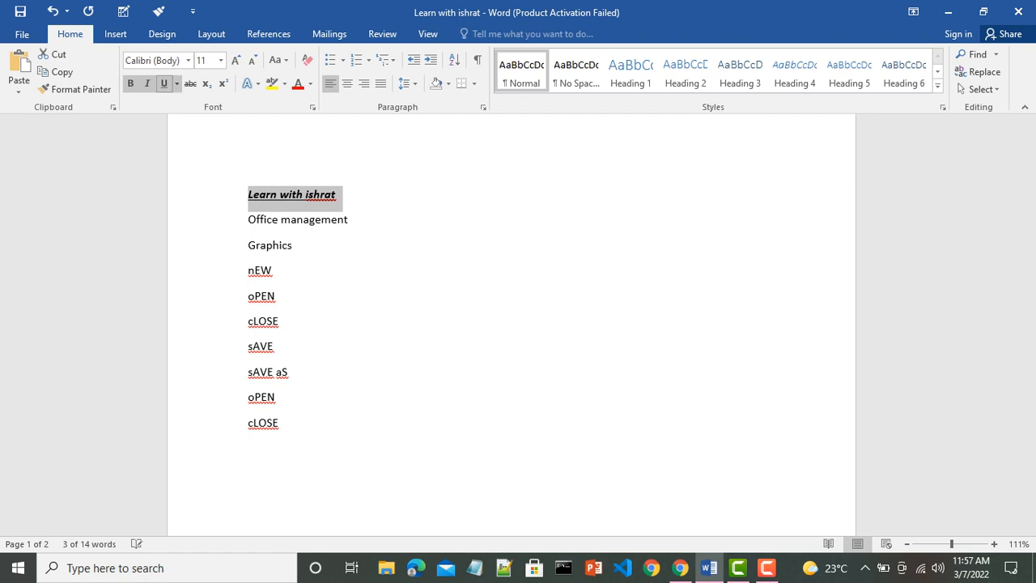
left_click(177, 83)
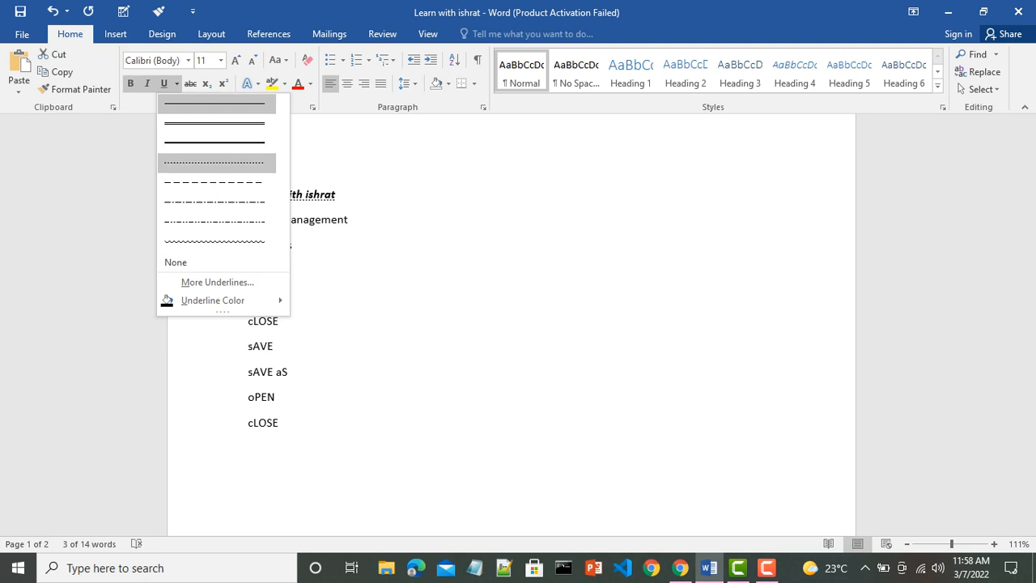
key("Escape")
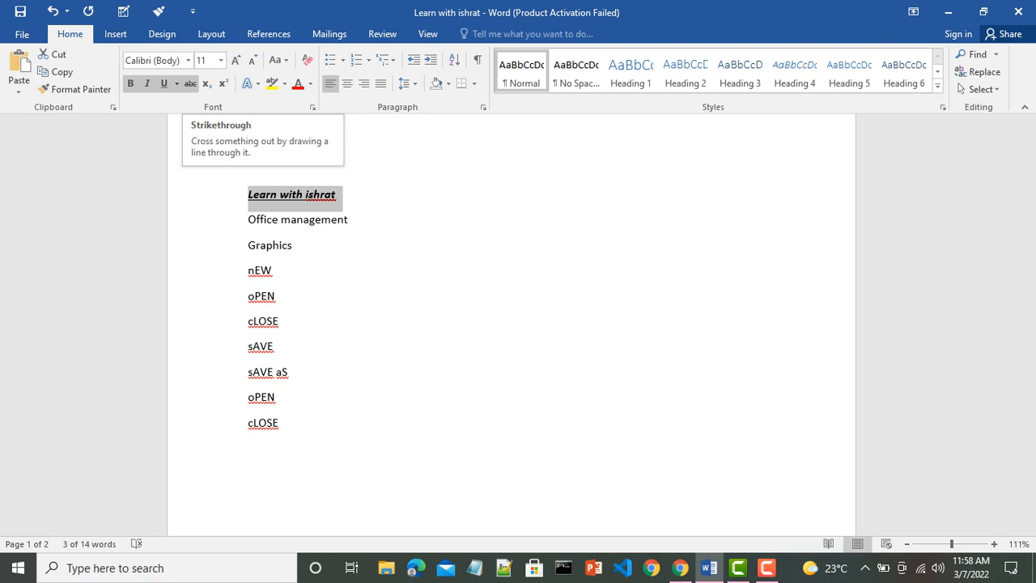
- Apply strikethrough and subscript to the selected title line
left_click(189, 84)
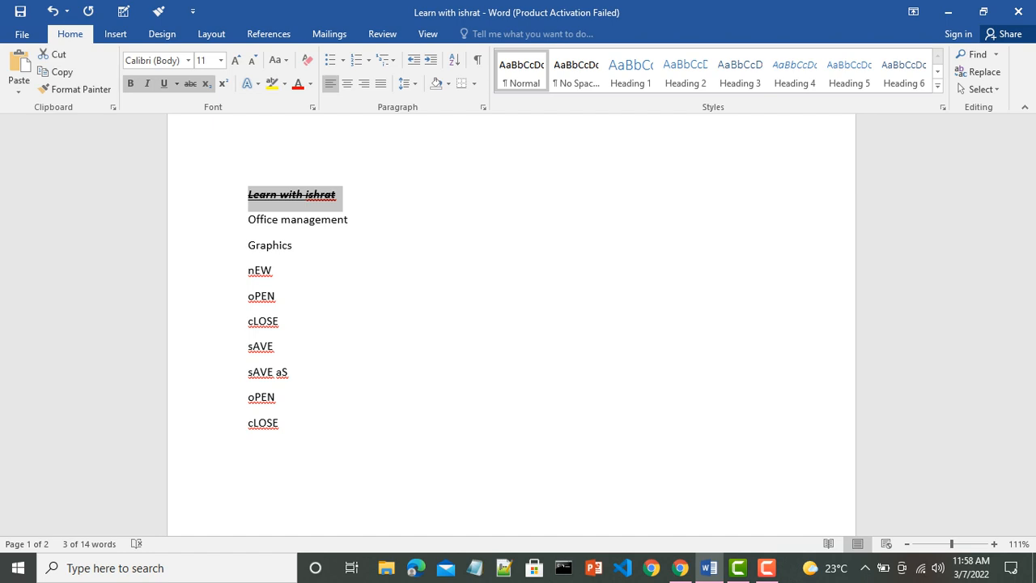
left_click(206, 83)
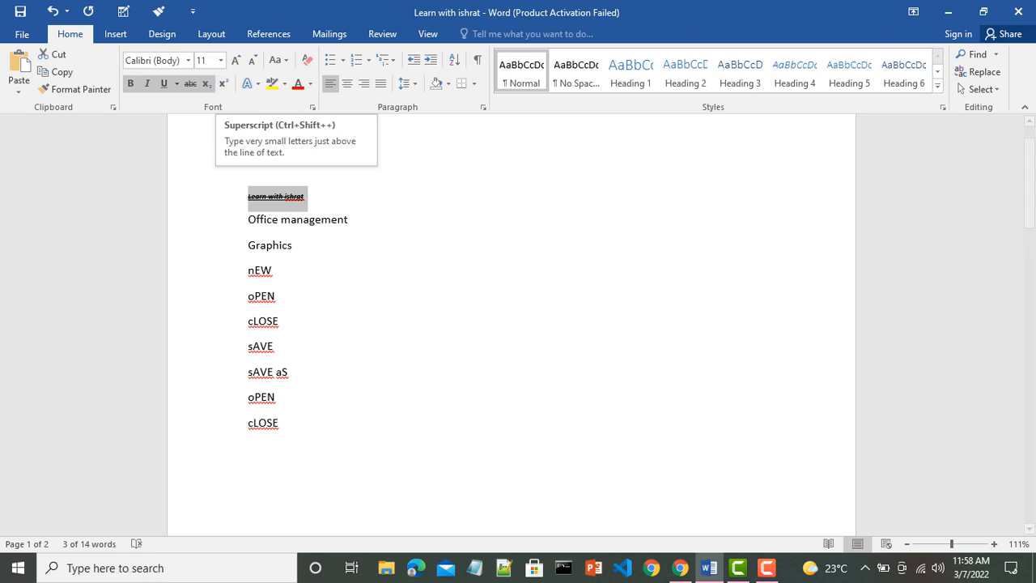
- Add a new line reading "1st" in plain text below the last "cLOSE"
left_click(281, 422)
key("Return")
type("1st")
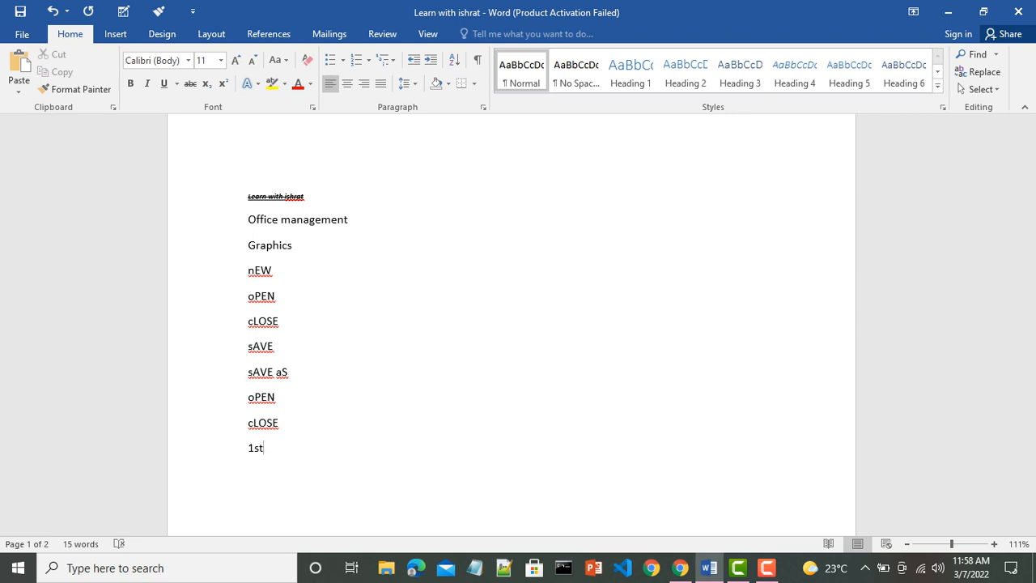
key("Return")
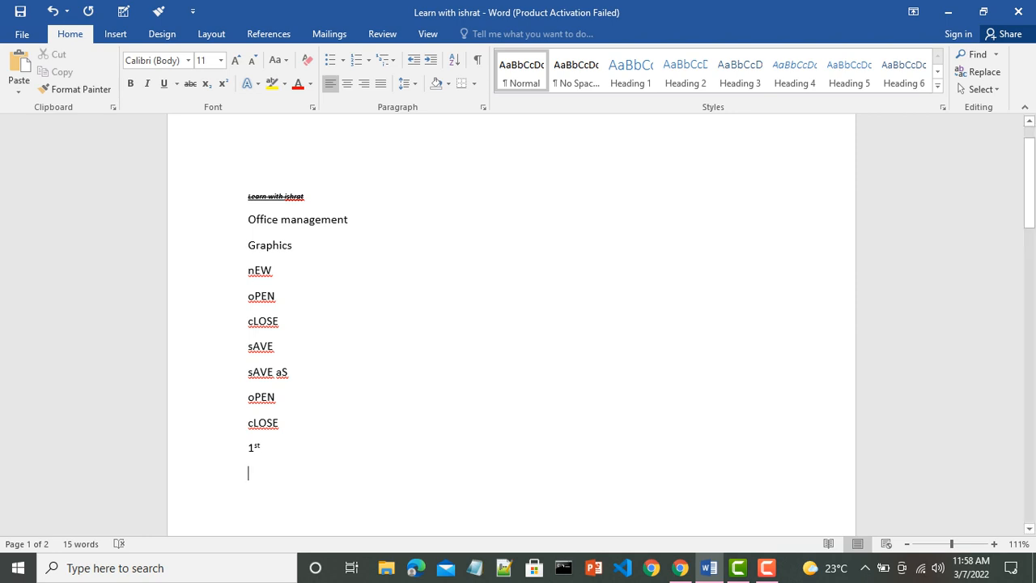
key("BackSpace")
key("BackSpace")
key("BackSpace")
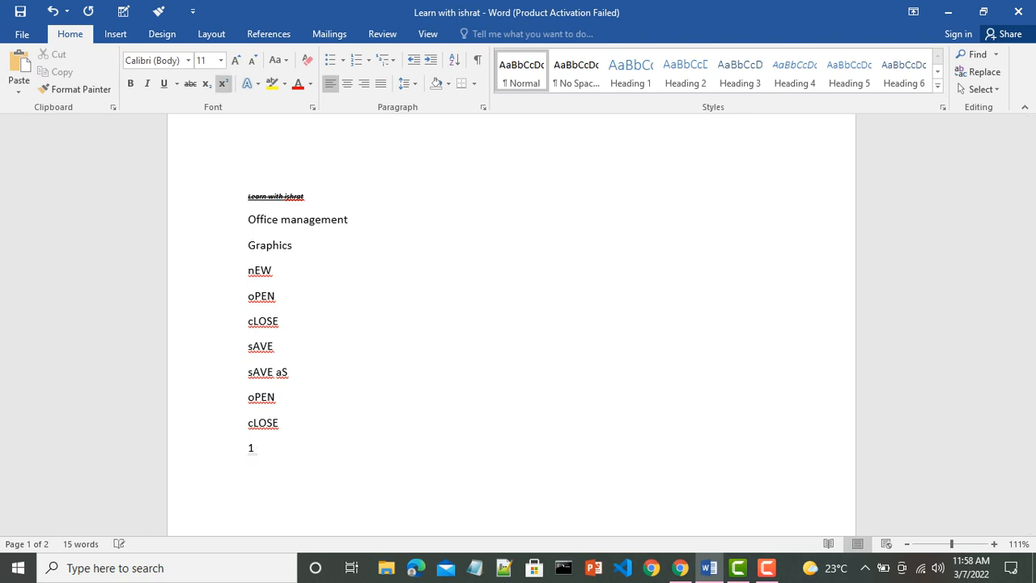
type("st")
key("BackSpace")
key("BackSpace")
key("BackSpace")
type("1st")
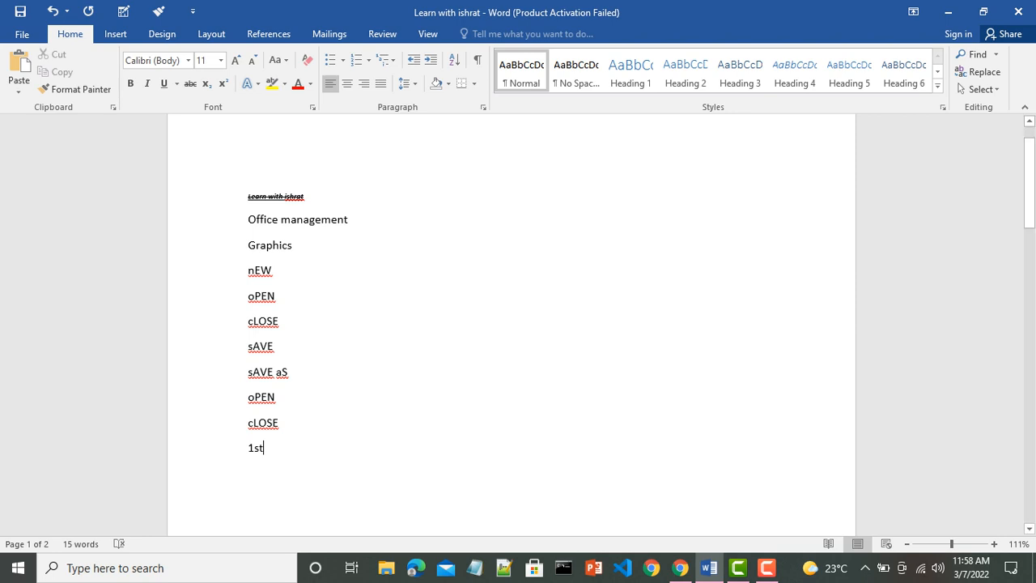
- Format the "st" of "1st" as superscript and then switch it to subscript
left_click_drag(260, 450, 254, 449)
key("ctrl+shift+equal")
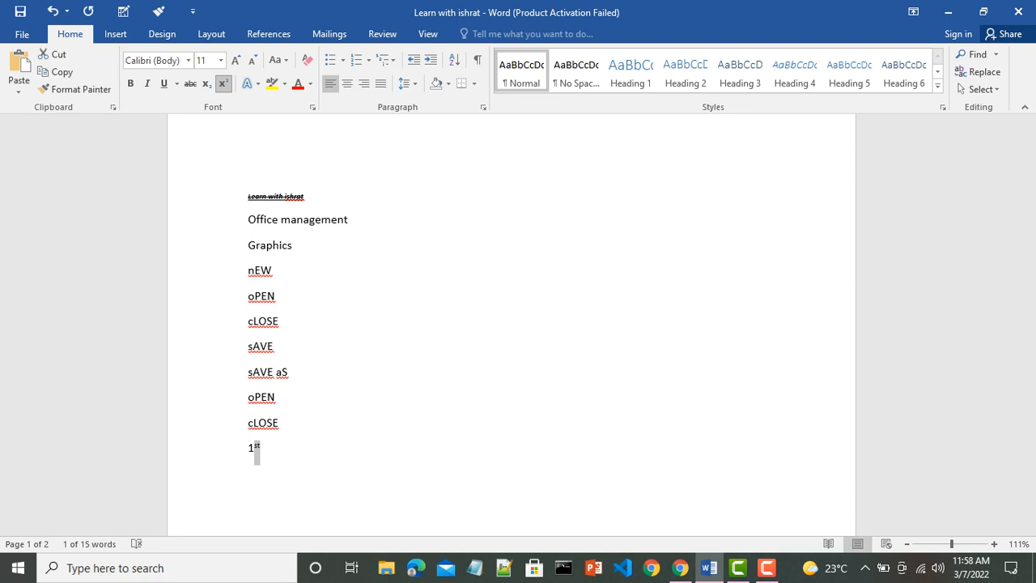
key("ctrl+equal")
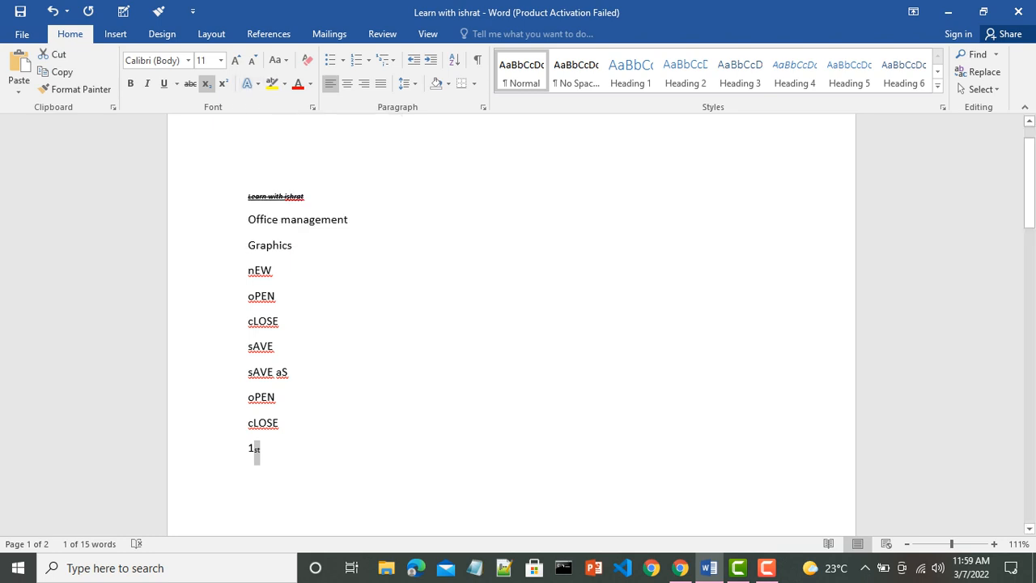
left_click(278, 321)
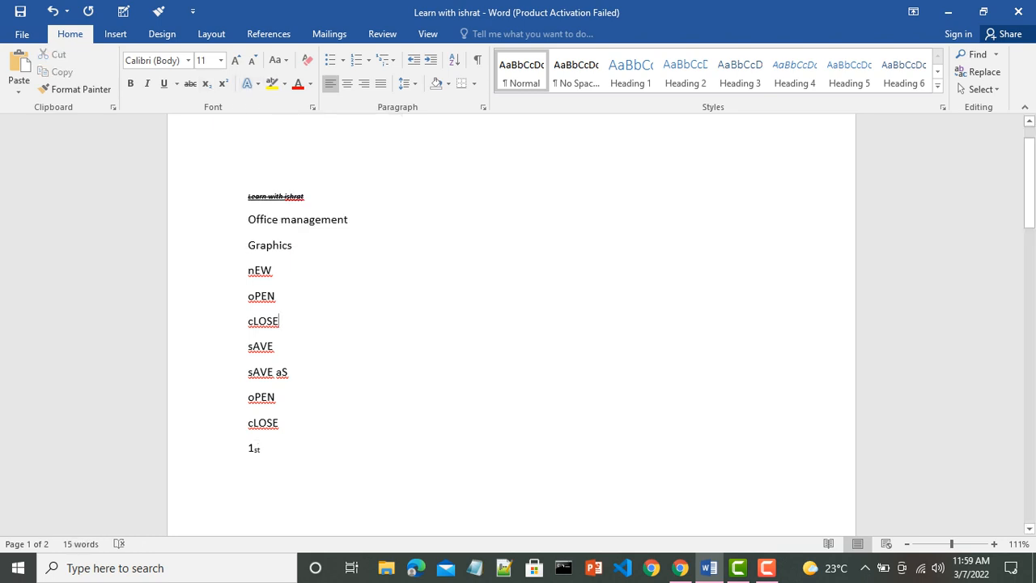
- Apply a blue outlined text effect from the gallery to the "Office management" line
left_click_drag(248, 220, 355, 221)
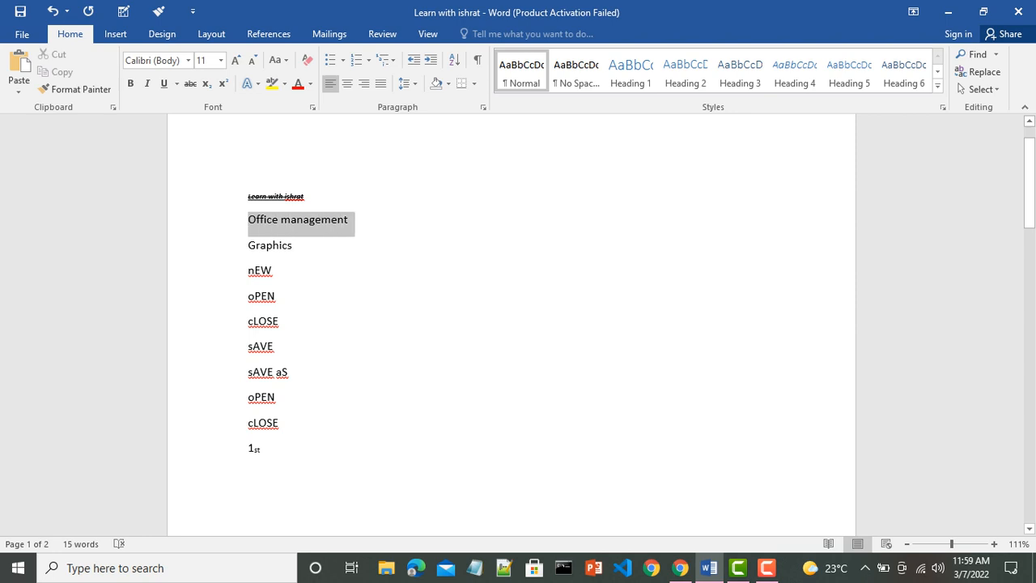
left_click(248, 83)
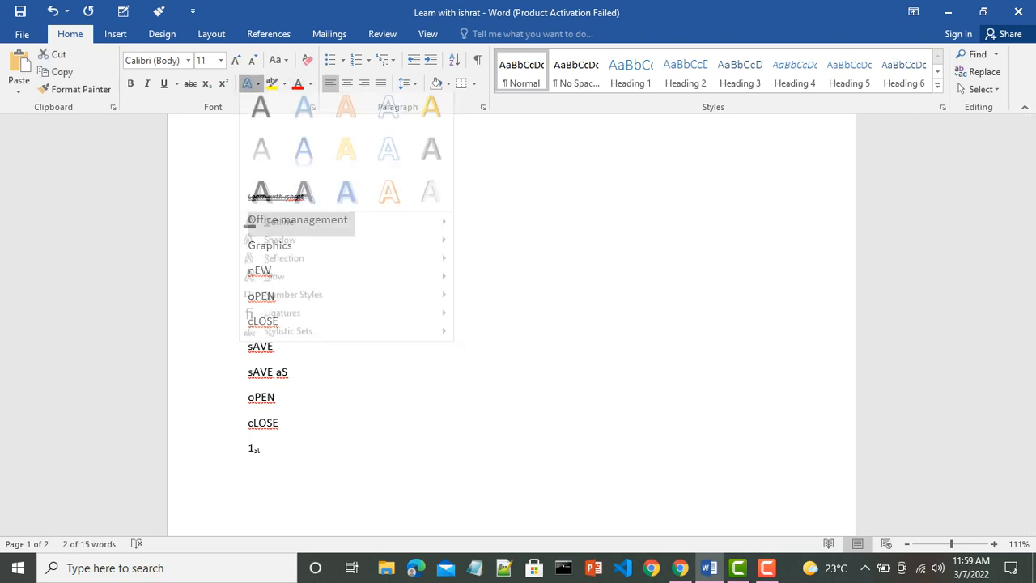
left_click(346, 201)
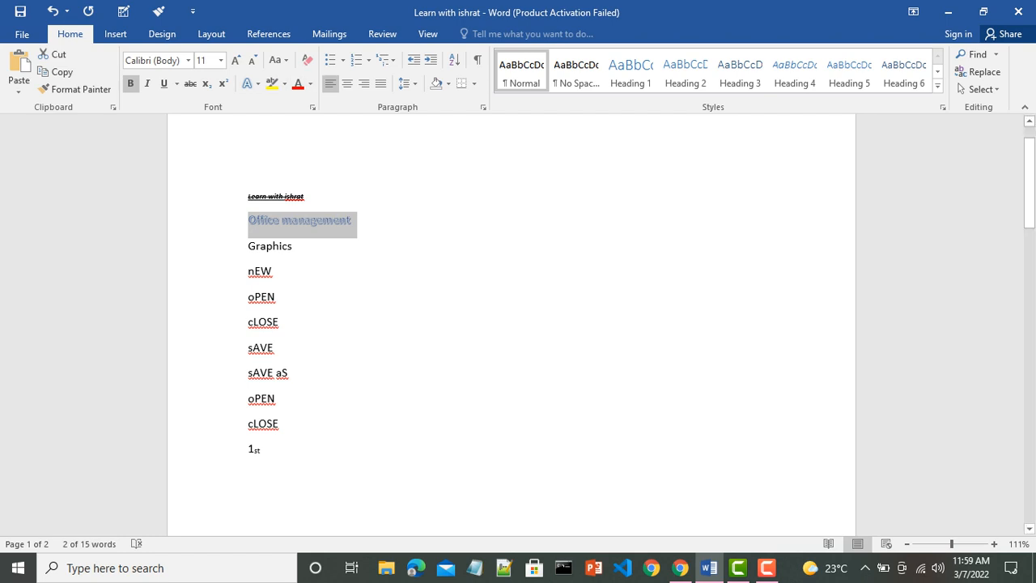
- Highlight the first "oPEN" in yellow and set the font color of the "cLOSE" below it to gold
left_click_drag(248, 297, 282, 297)
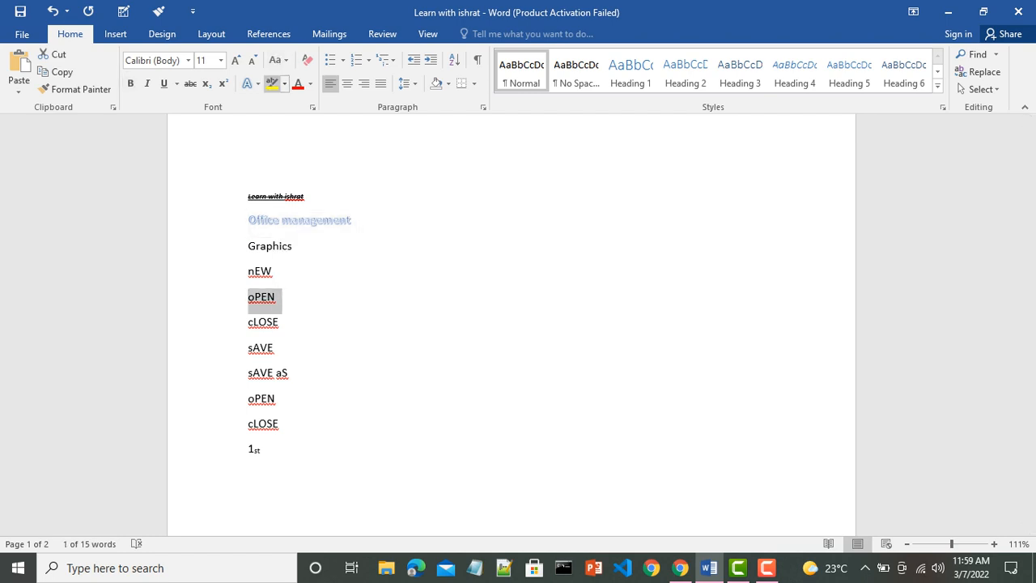
left_click(272, 83)
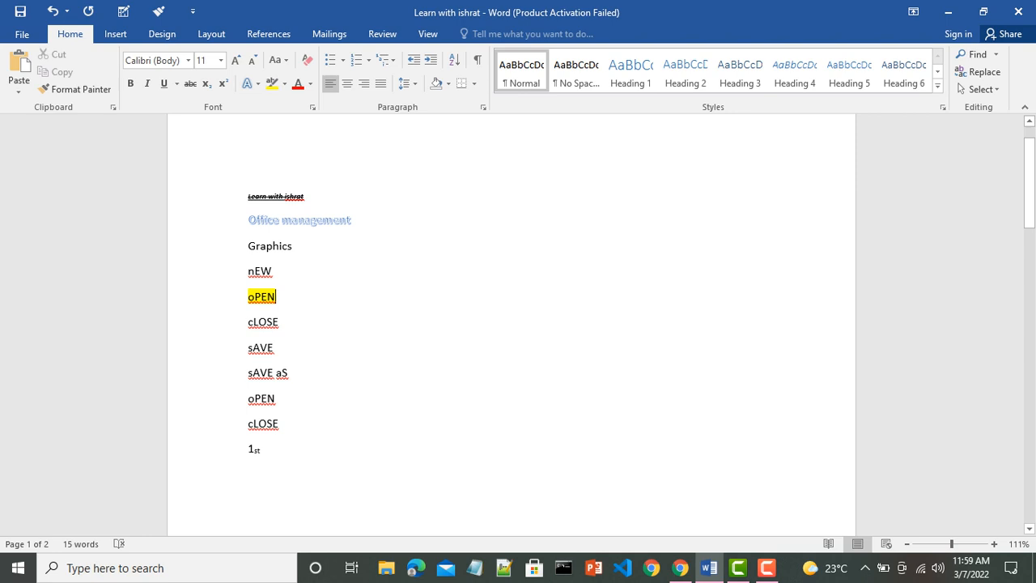
left_click_drag(248, 322, 285, 323)
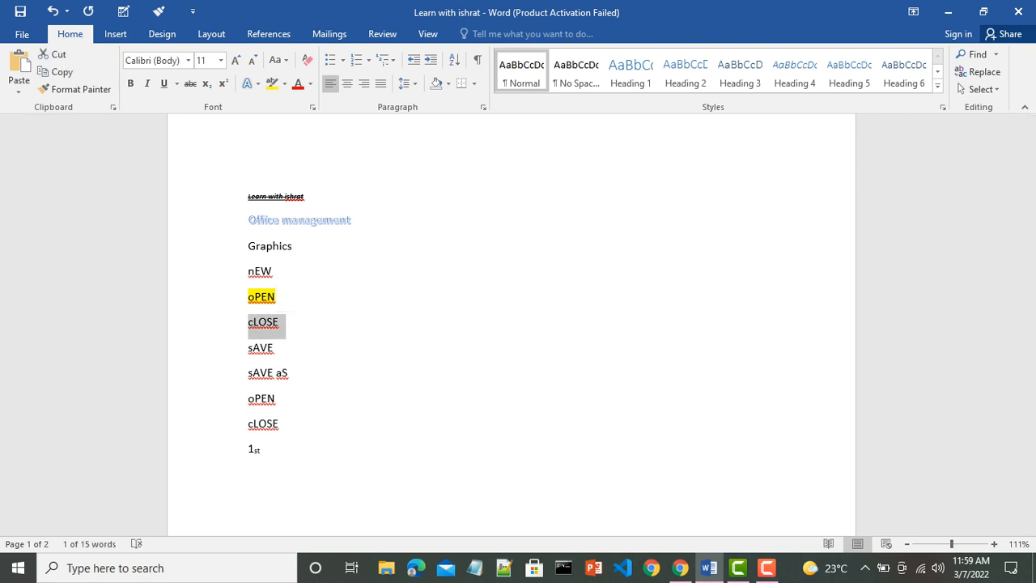
left_click(310, 83)
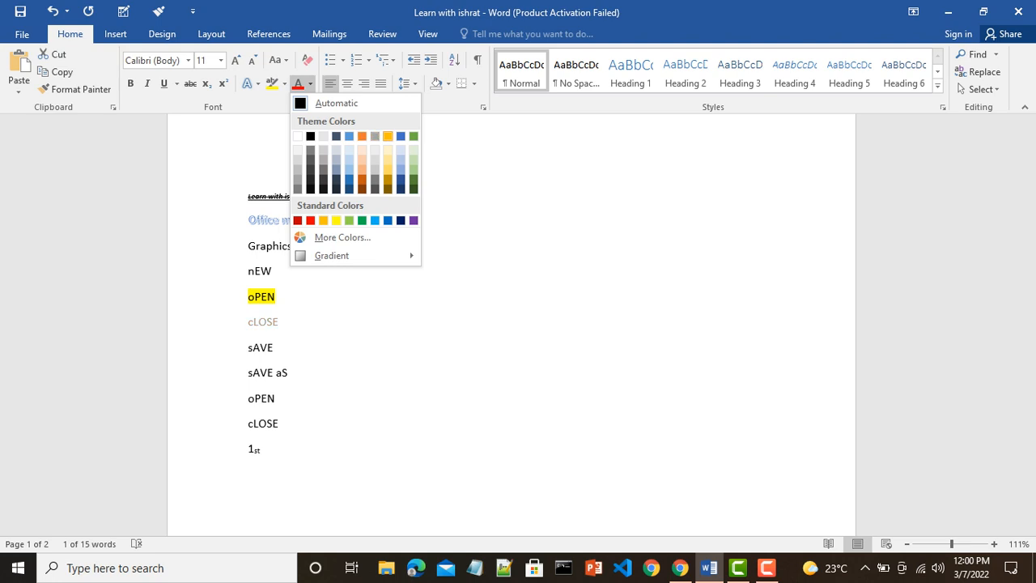
left_click(388, 136)
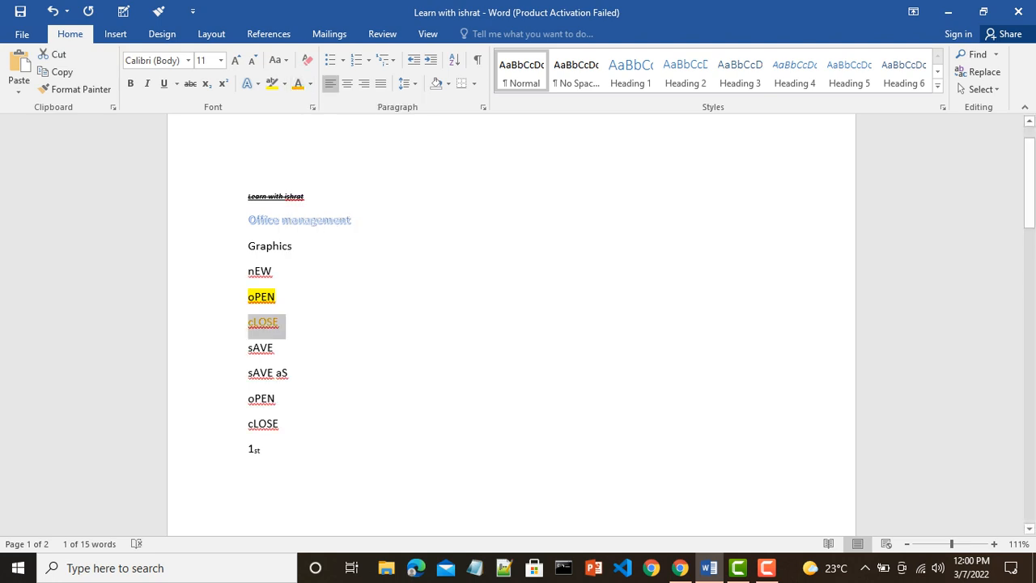
left_click(280, 323)
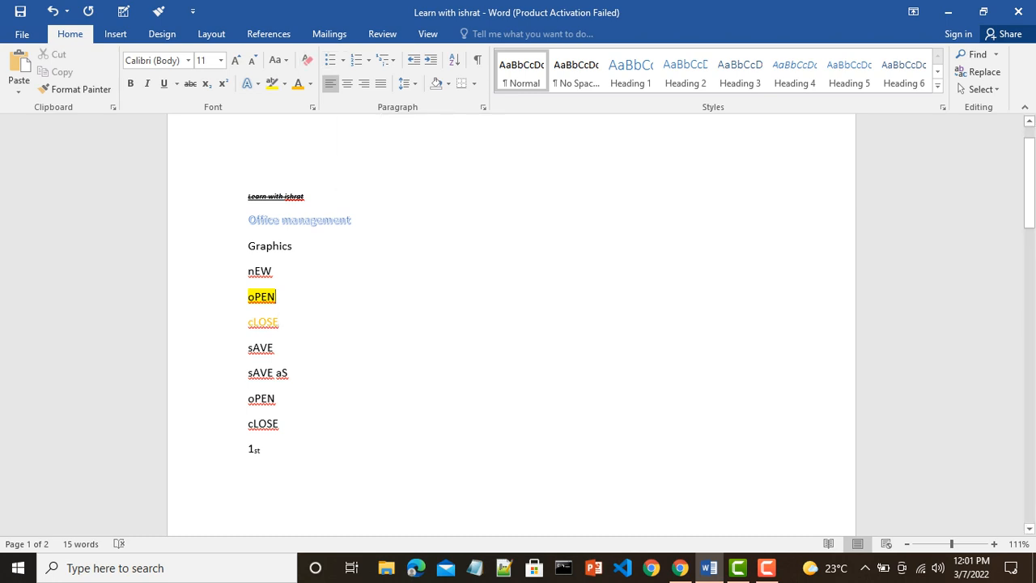
- Select all lines from the title to "1st" and clear all their formatting
left_click_drag(249, 197, 268, 454)
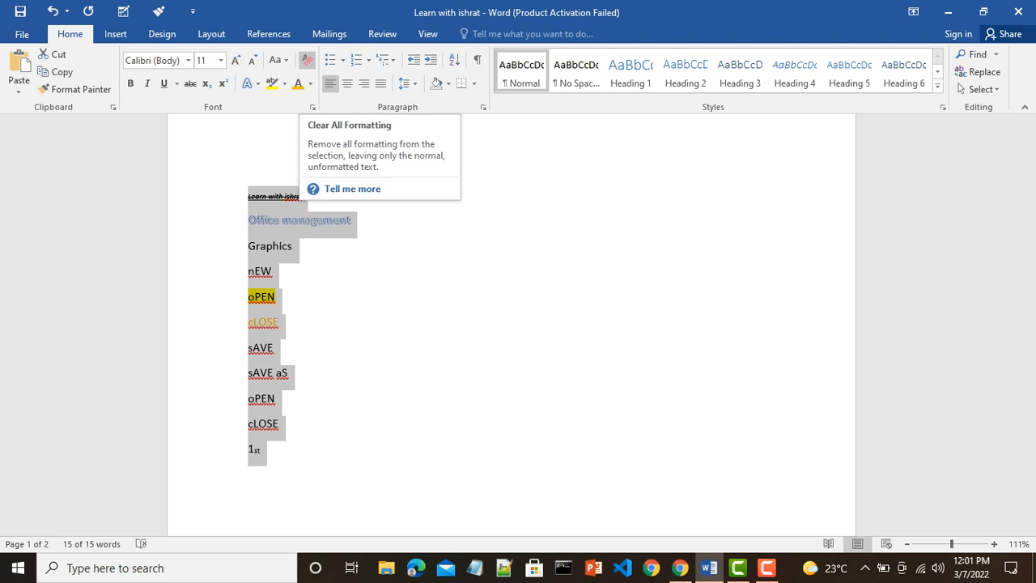
left_click(306, 60)
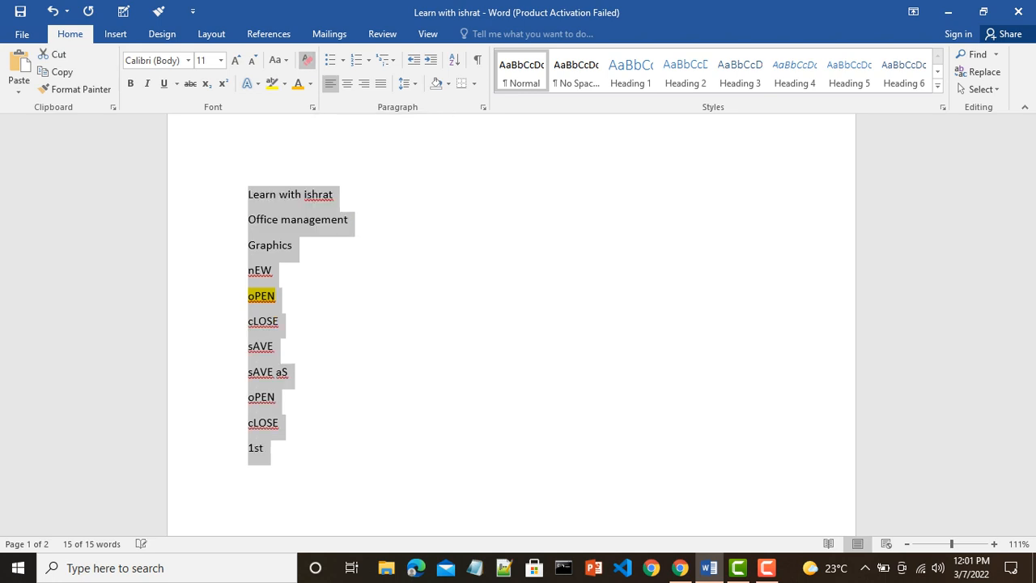
left_click(280, 297)
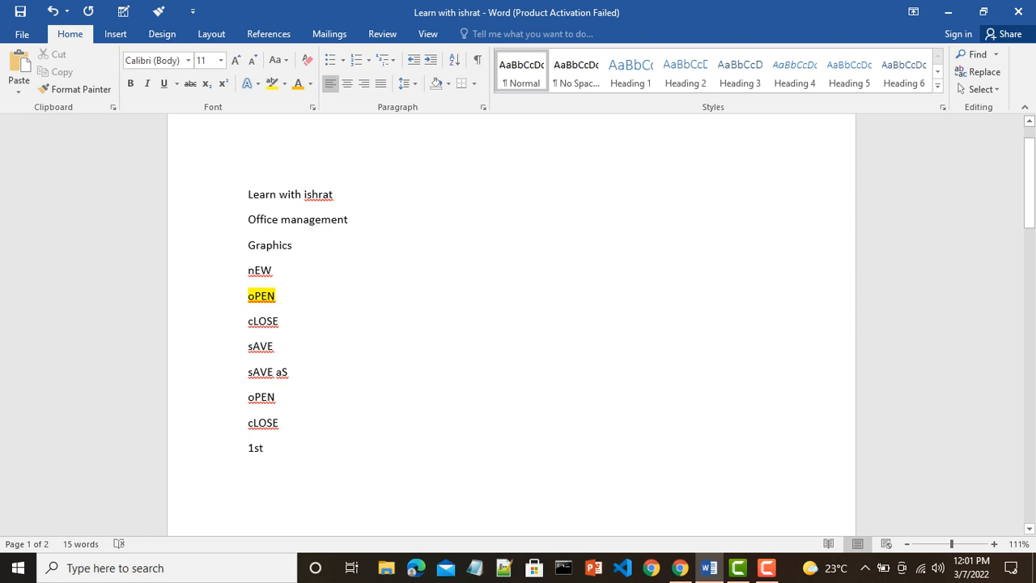
- Apply checkmark bullets to the lines from "nEW" down to the second "cLOSE"
left_click_drag(249, 271, 285, 425)
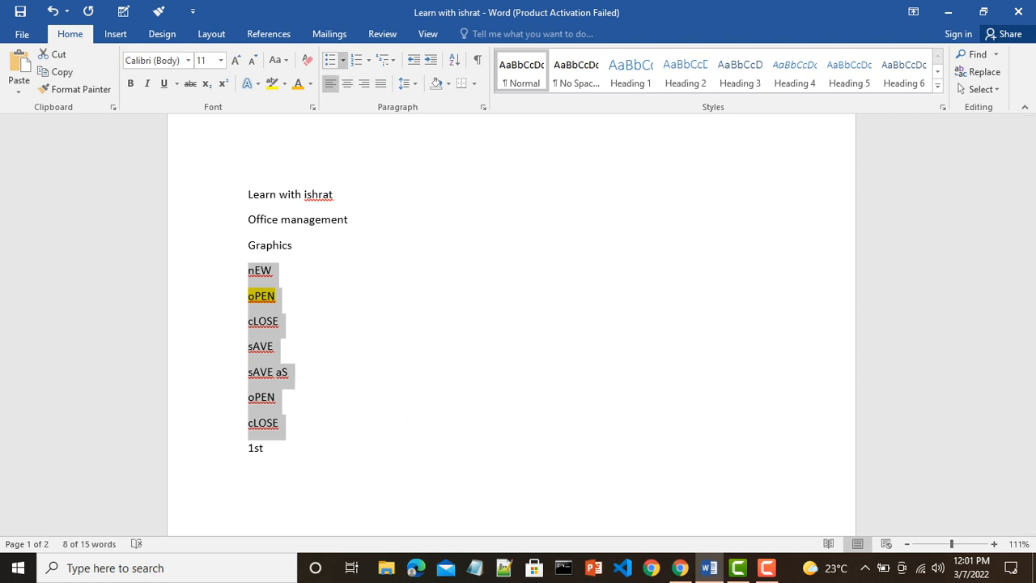
left_click(343, 60)
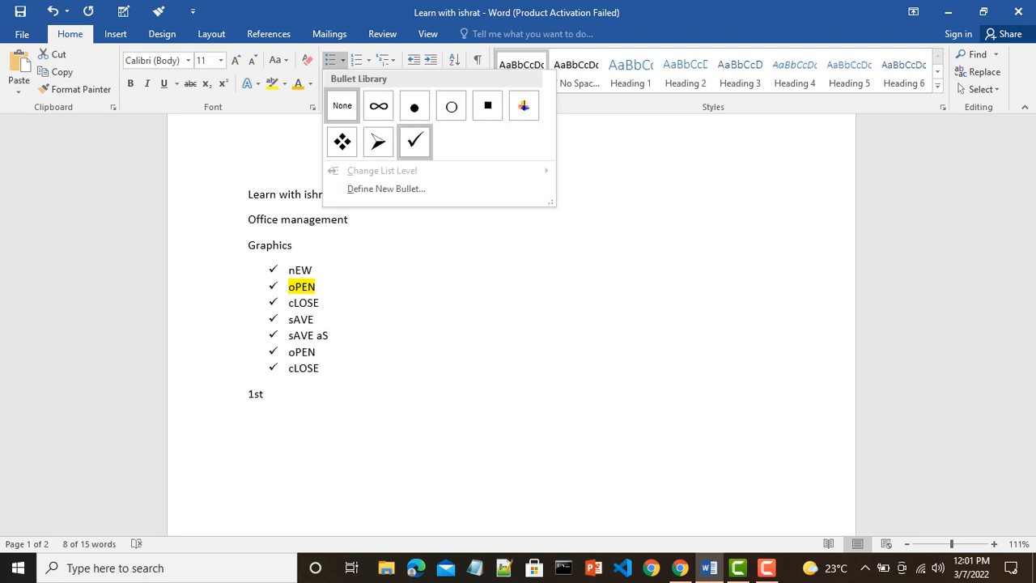
left_click(415, 140)
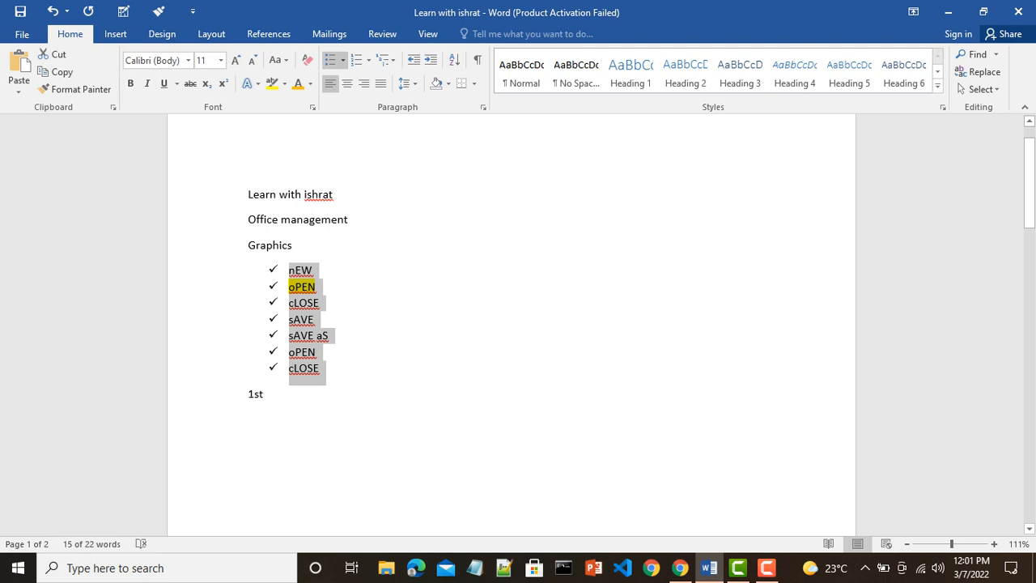
- Add the items "open" and "pdf" to the end of the checkmark list and end the list
left_click(317, 352)
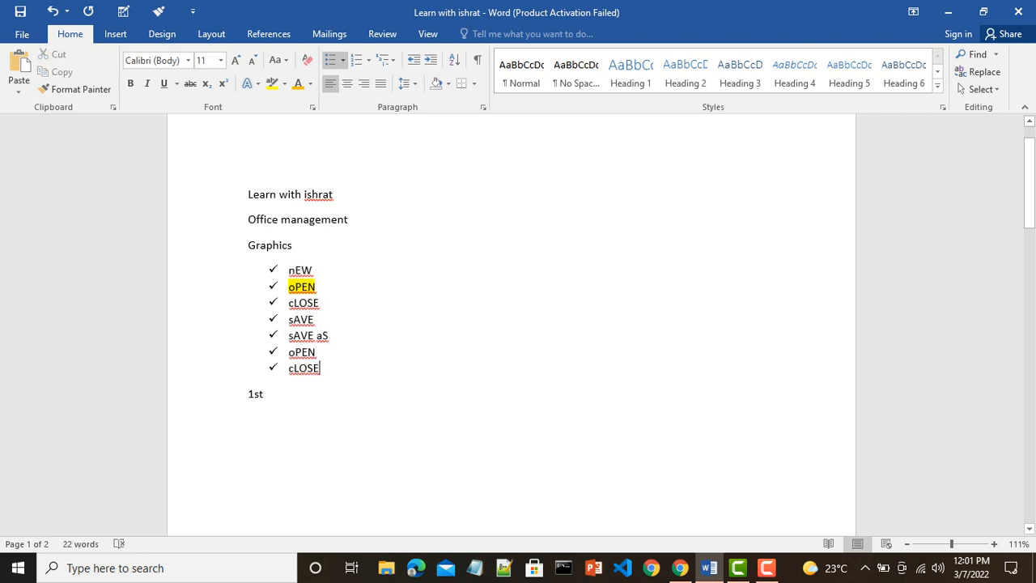
key("Return")
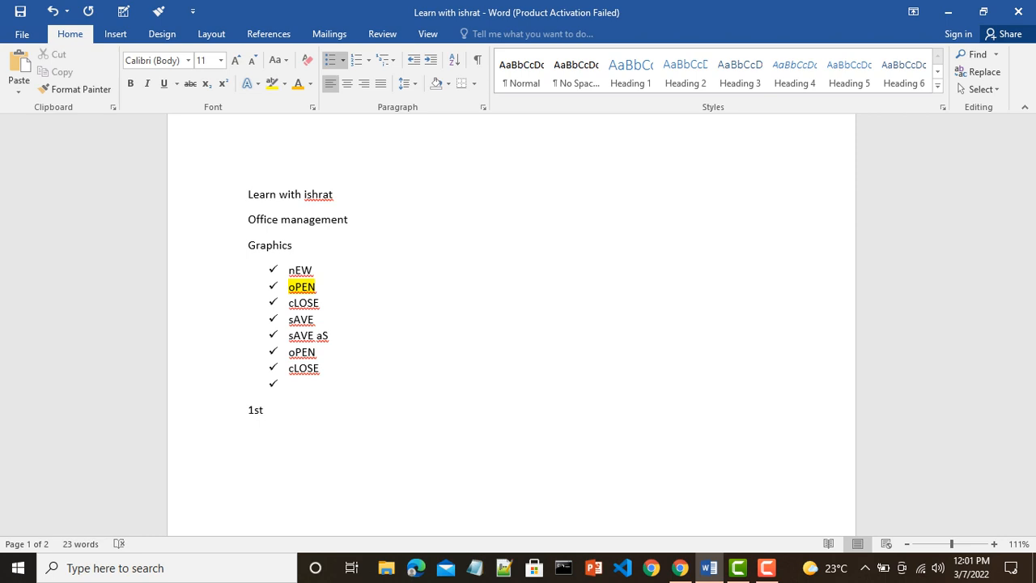
type("open")
key("Return")
type("pdf")
key("Return")
key("Return")
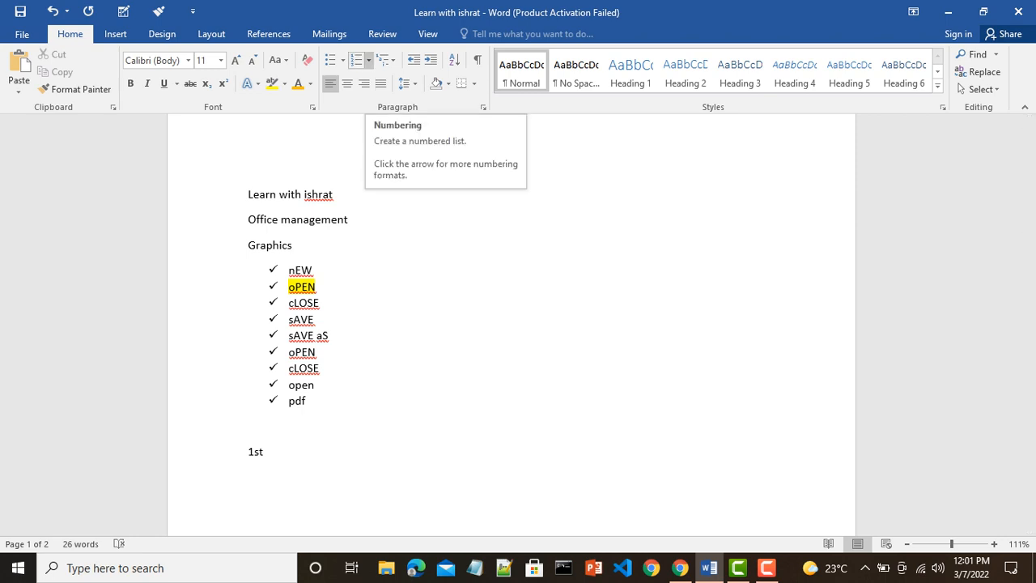
- Create a 1., 2., 3. numbered list below the bullets with the items "pdf", "pdf" and "enter", and end the list
left_click(369, 60)
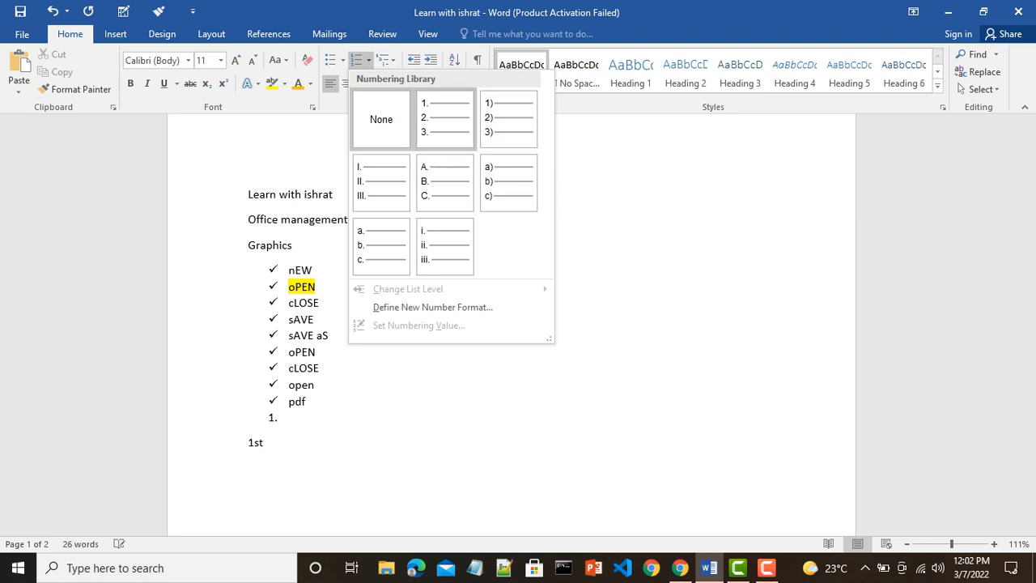
left_click(445, 118)
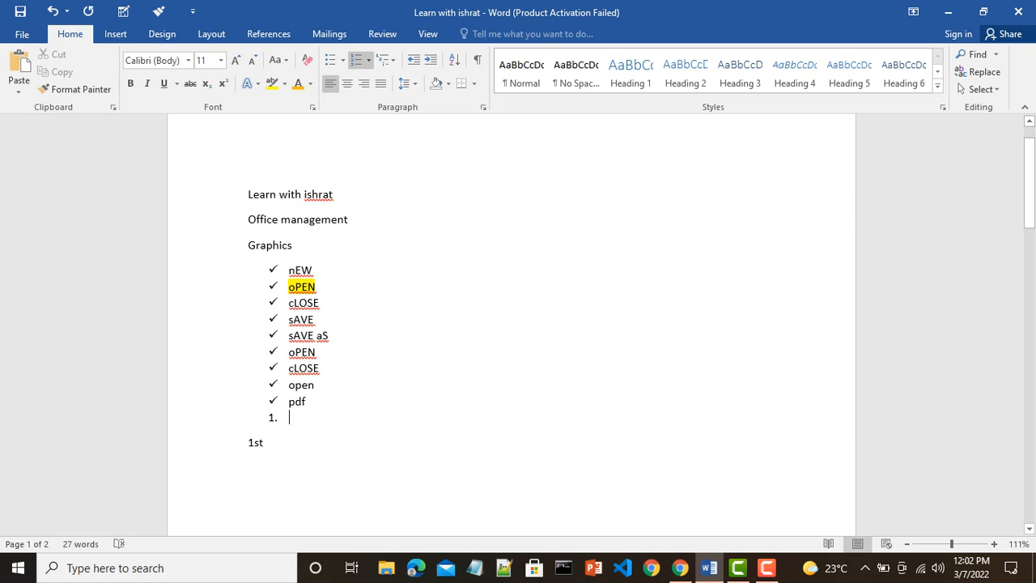
type("pdf")
key("Return")
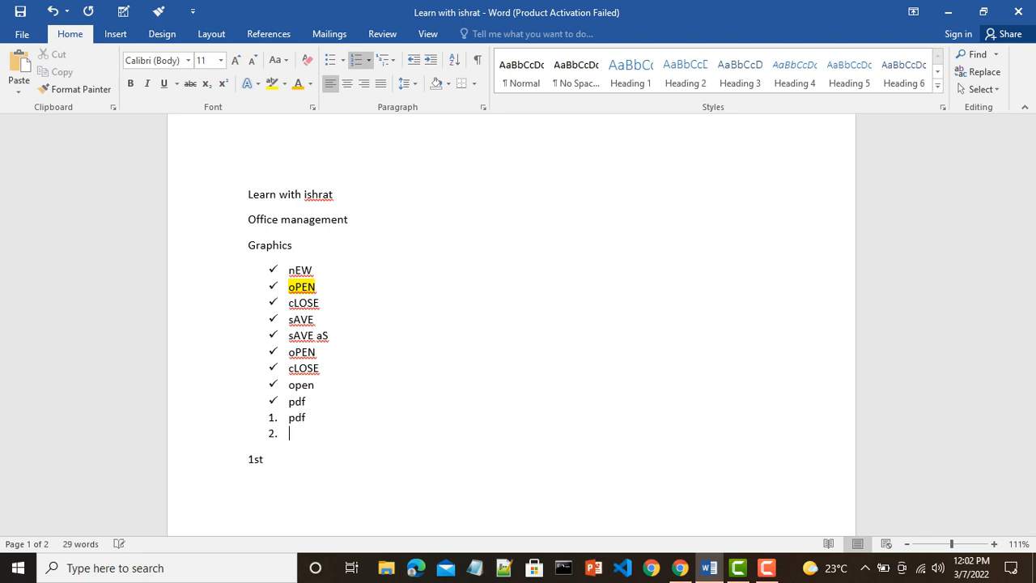
type("pdf")
key("Return")
type("enter")
key("Return")
key("Return")
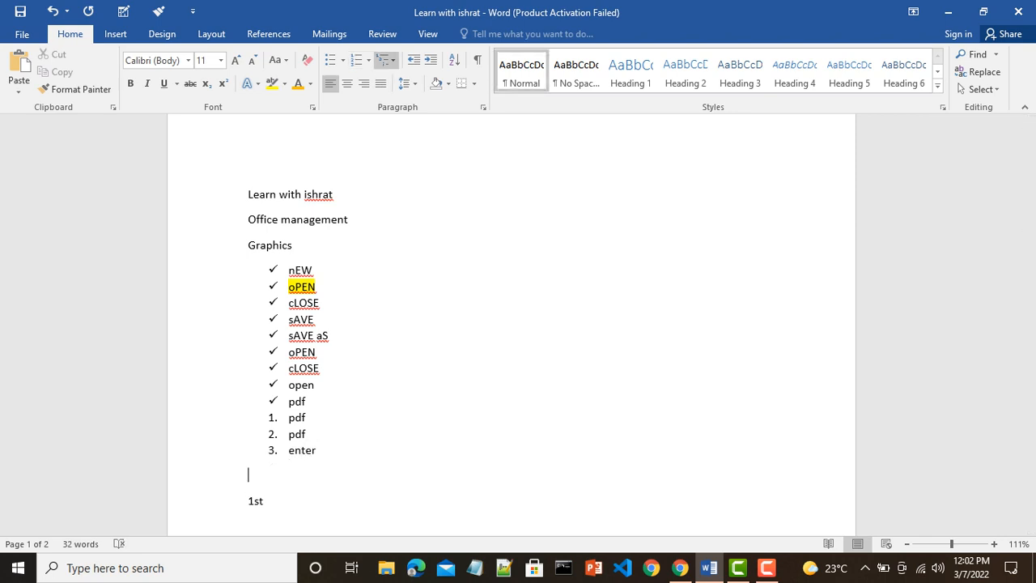
- Clear the list formatting from all bulleted and numbered lines from "nEW" to "enter"
left_click_drag(289, 271, 322, 455)
left_click(307, 60)
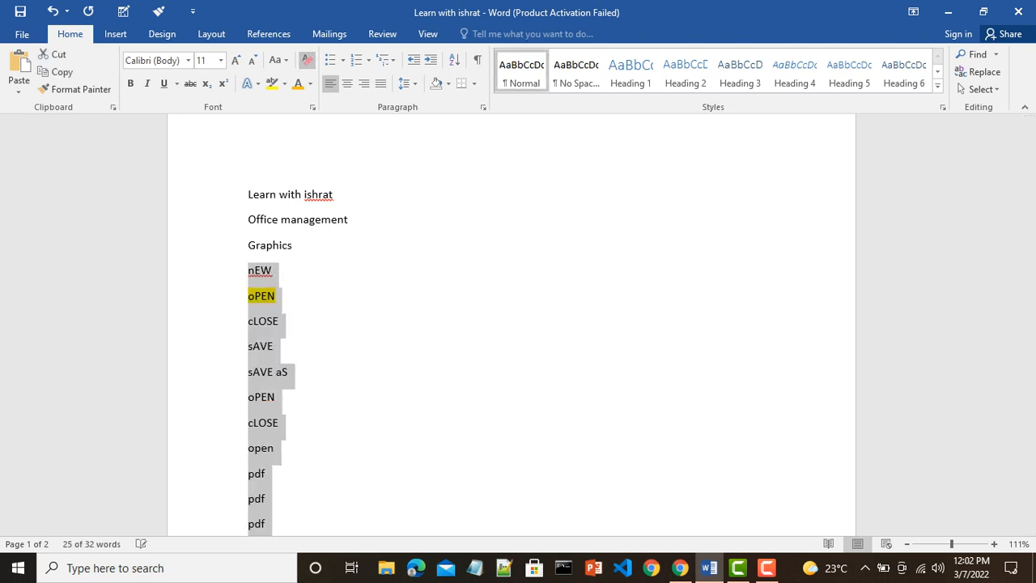
left_click(277, 297)
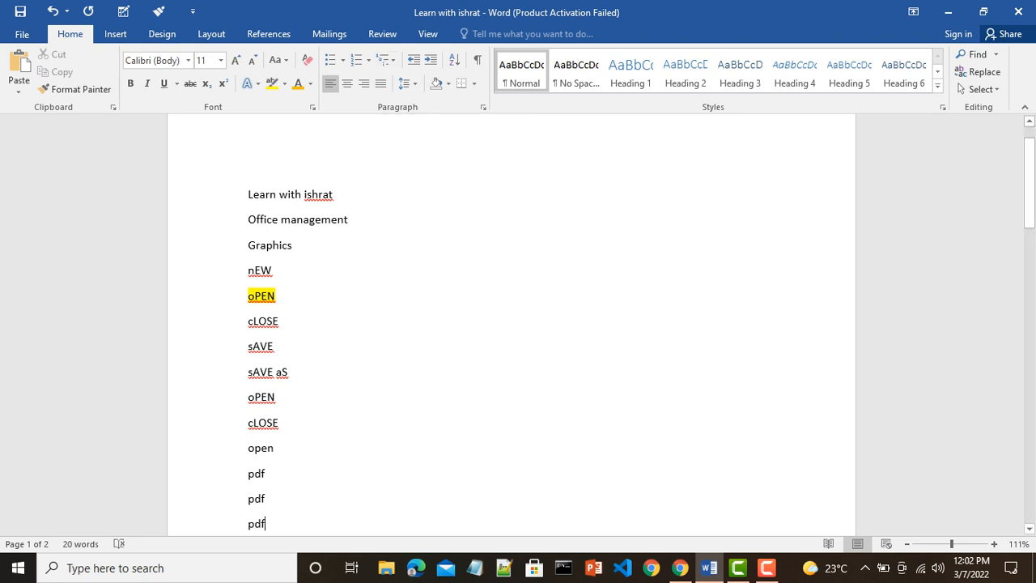
- Delete the word "enter" below the last "pdf" line
key("Return")
key("Return")
key("Return")
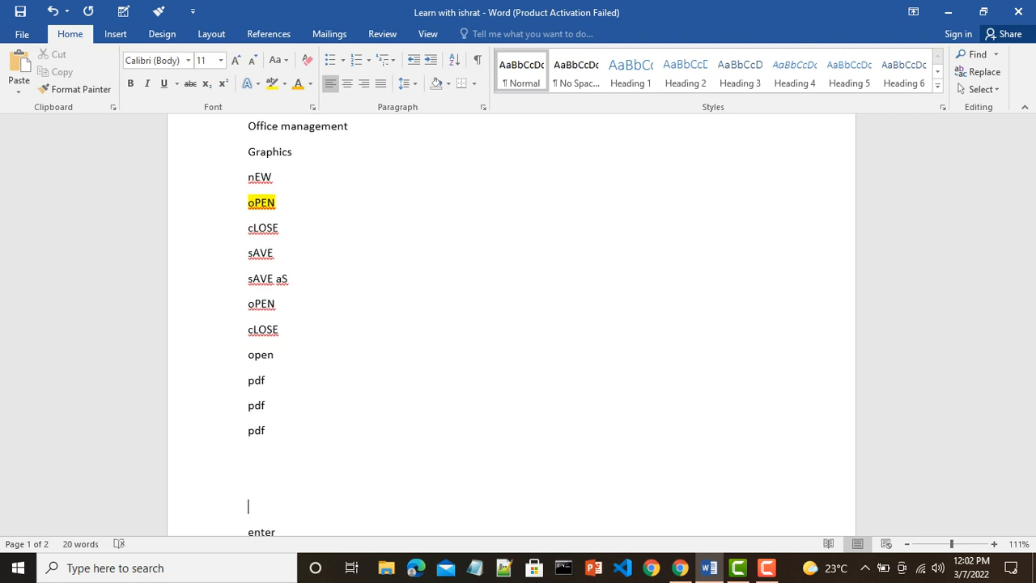
key("Right")
key("Right")
key("Right")
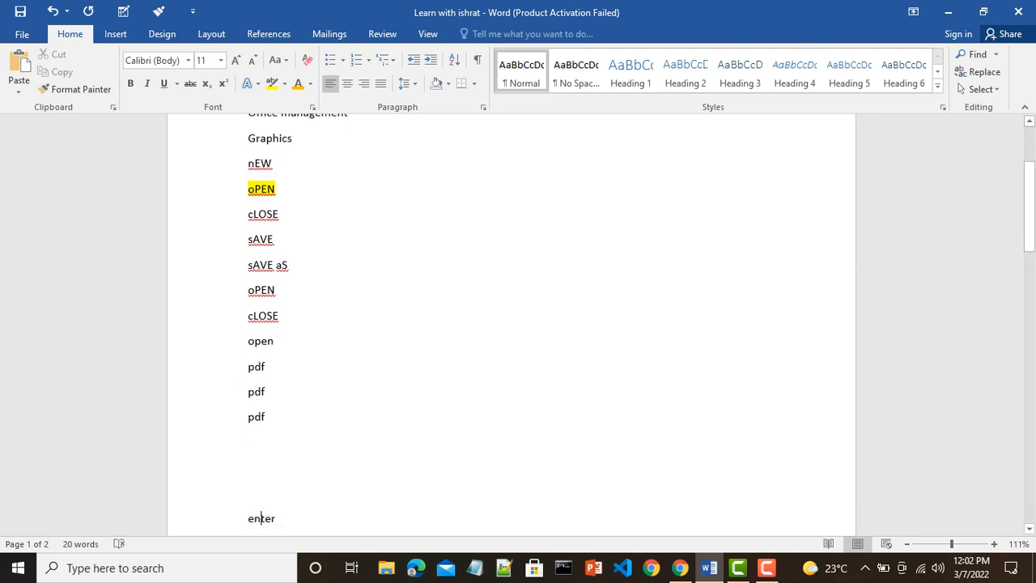
key("BackSpace")
key("BackSpace")
key("BackSpace")
key("BackSpace")
key("BackSpace")
key("BackSpace")
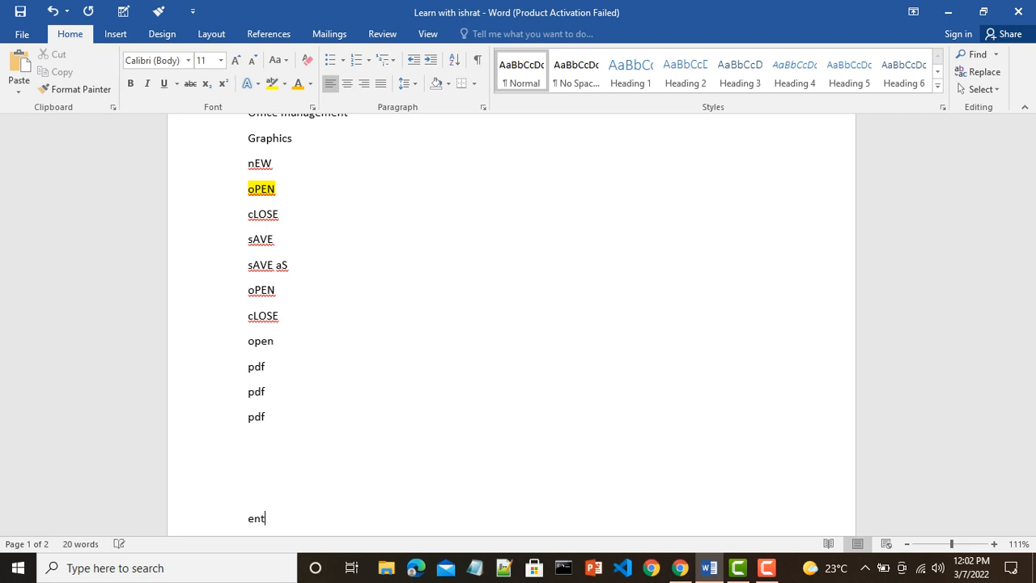
key("BackSpace")
key("BackSpace")
key("BackSpace")
- Replace the "1st" line with "ms word 2016" directly below the last "pdf"
left_click(264, 468)
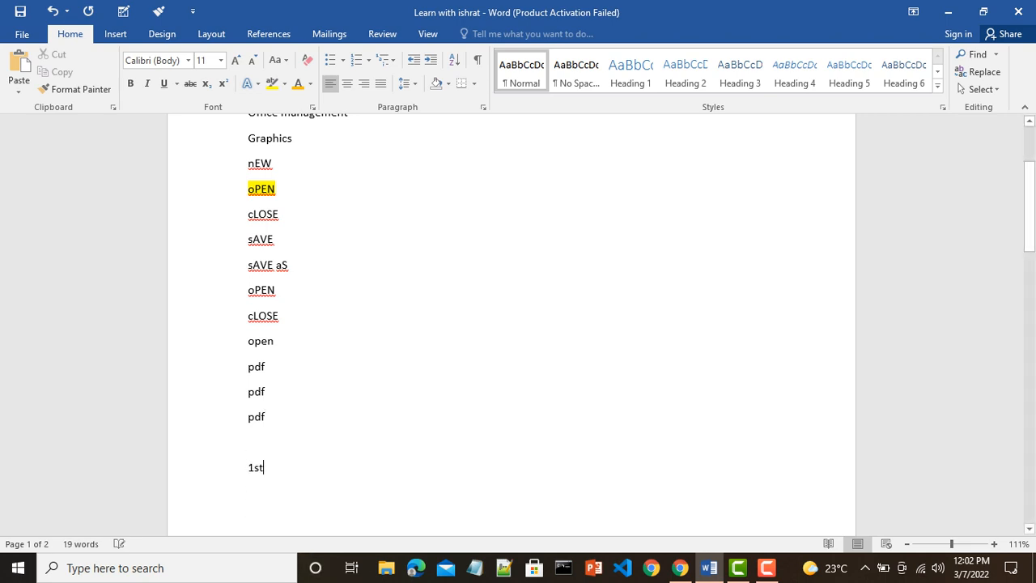
key("BackSpace")
key("BackSpace")
key("BackSpace")
type("ms word 201")
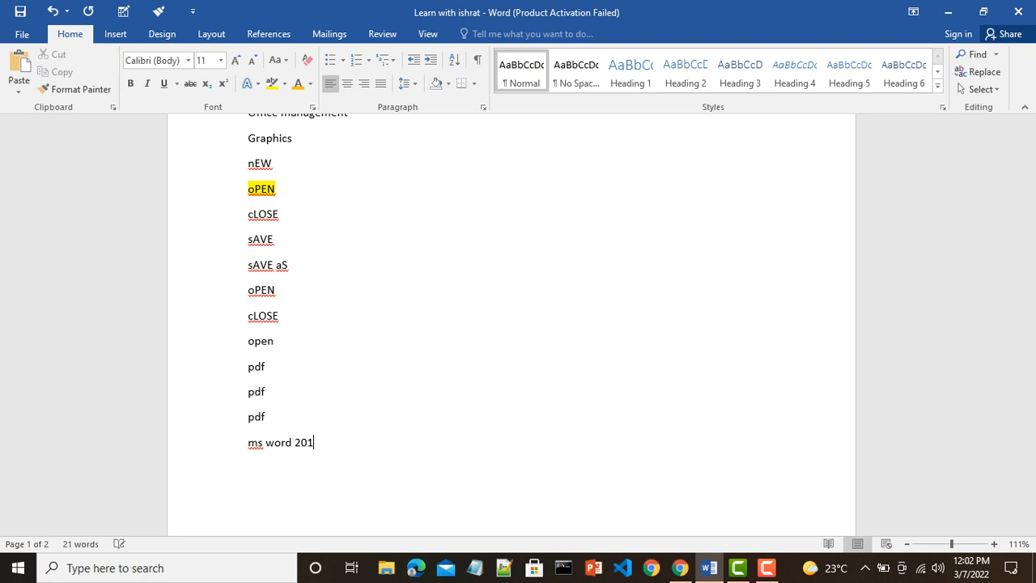
type("6")
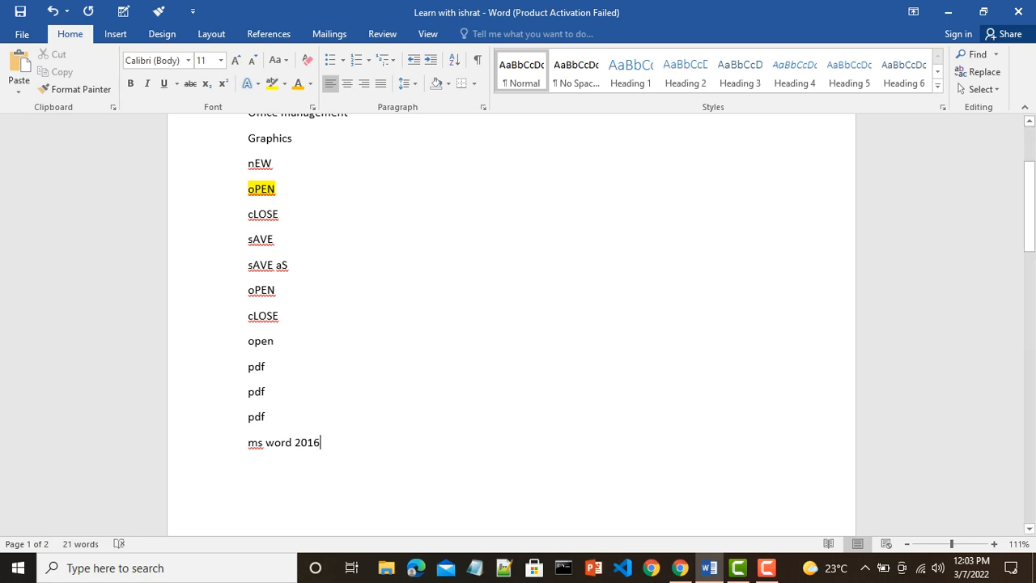
- Apply the "I. Heading 1, A. Heading 2" multilevel list to "ms word 2016" and start a new line below it
left_click_drag(321, 443, 249, 443)
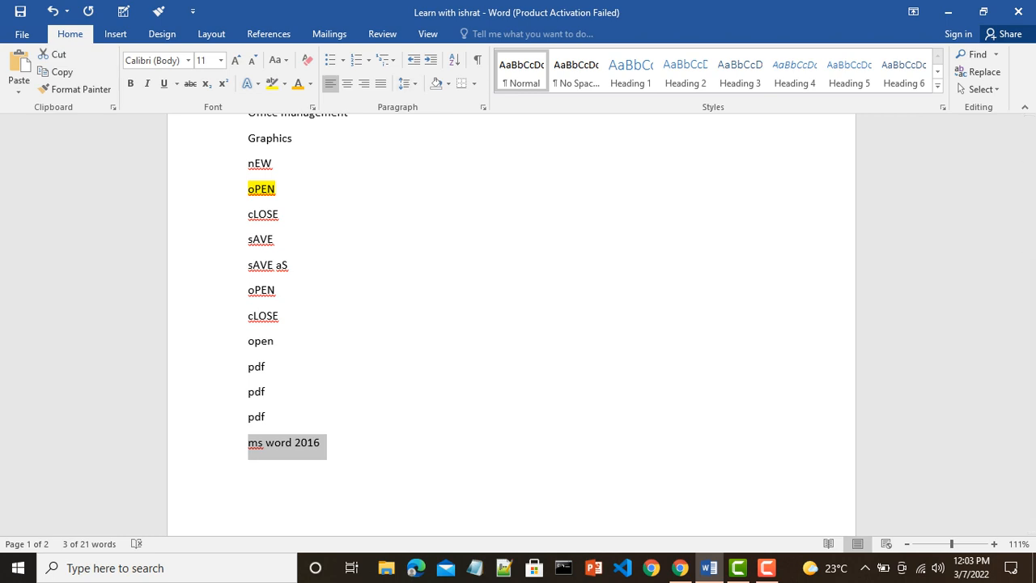
left_click(385, 60)
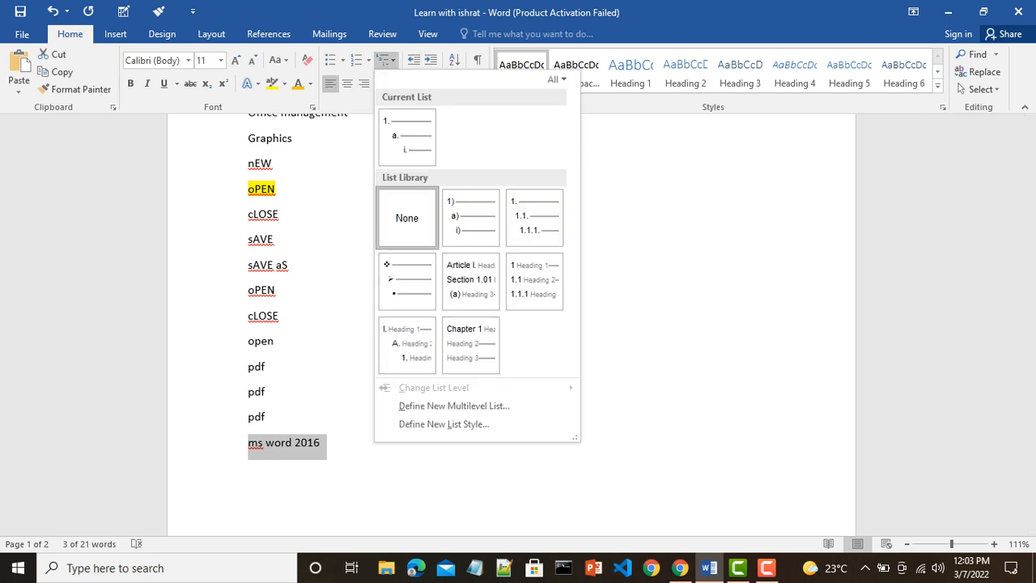
left_click(408, 345)
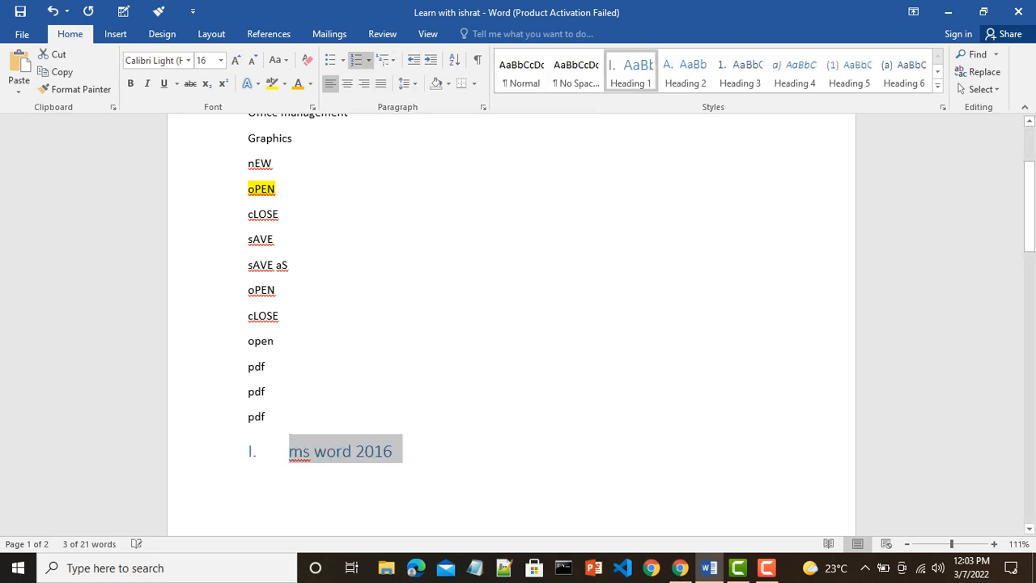
left_click(394, 451)
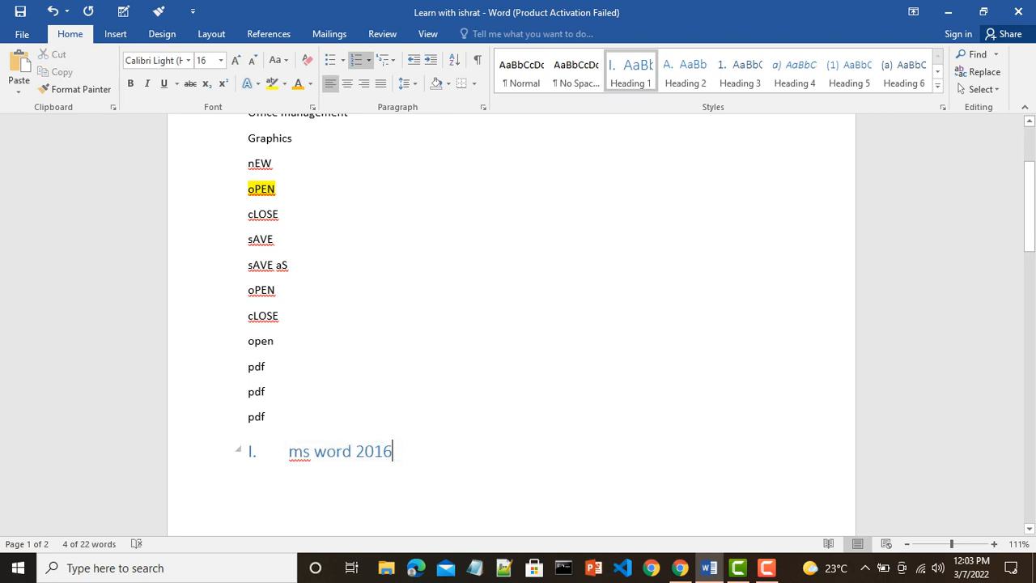
key("Return")
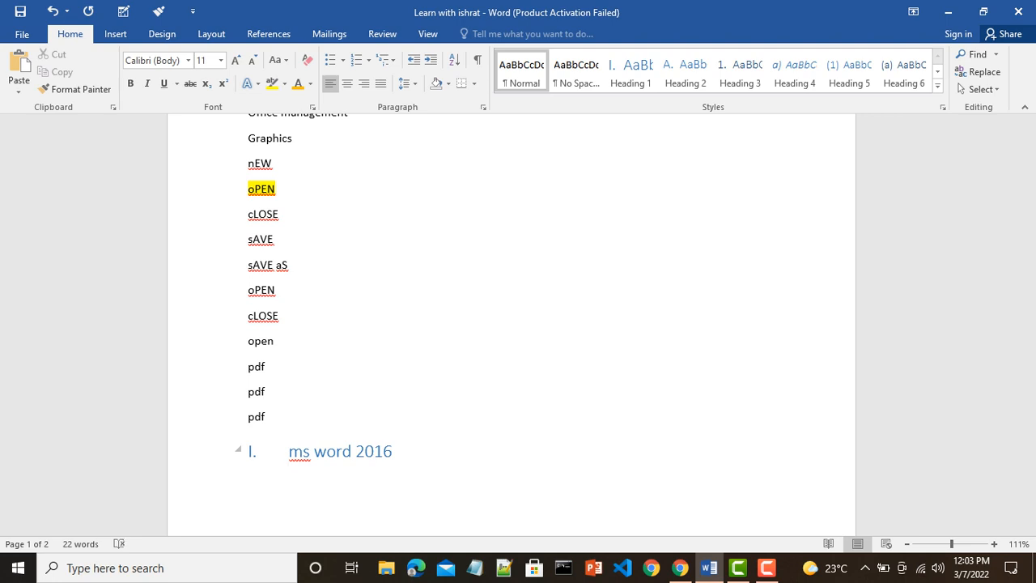
- Try the "Article I., Section 1.01" multilevel list on the empty line below "ms word 2016" and remove its label
type("fi")
key("BackSpace")
key("BackSpace")
left_click(387, 60)
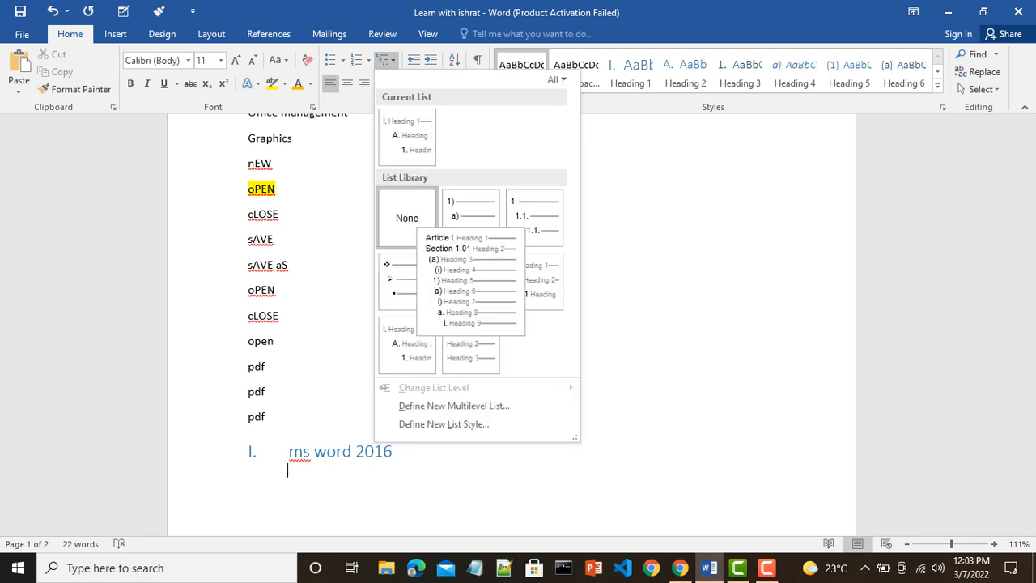
left_click(471, 281)
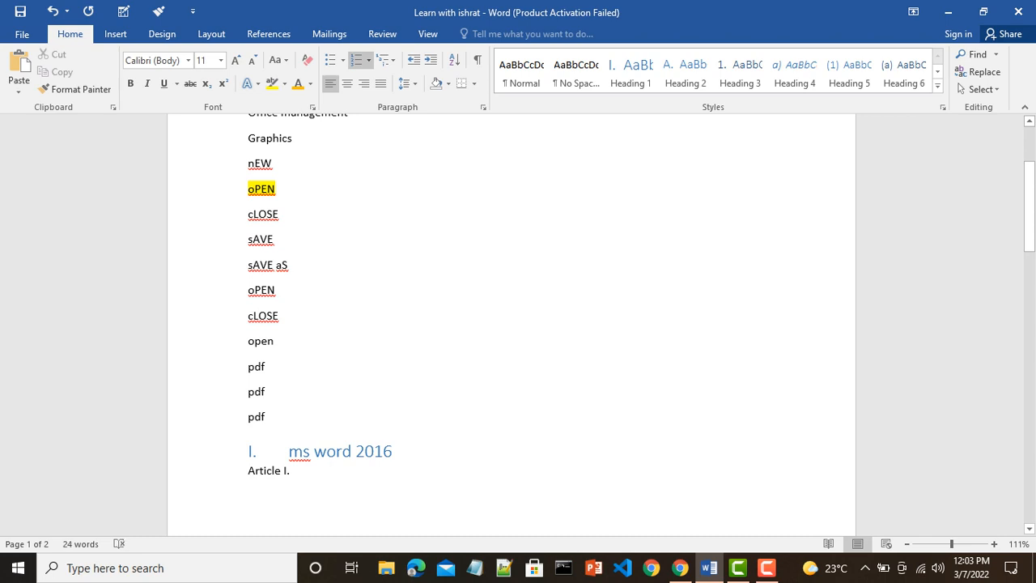
key("BackSpace")
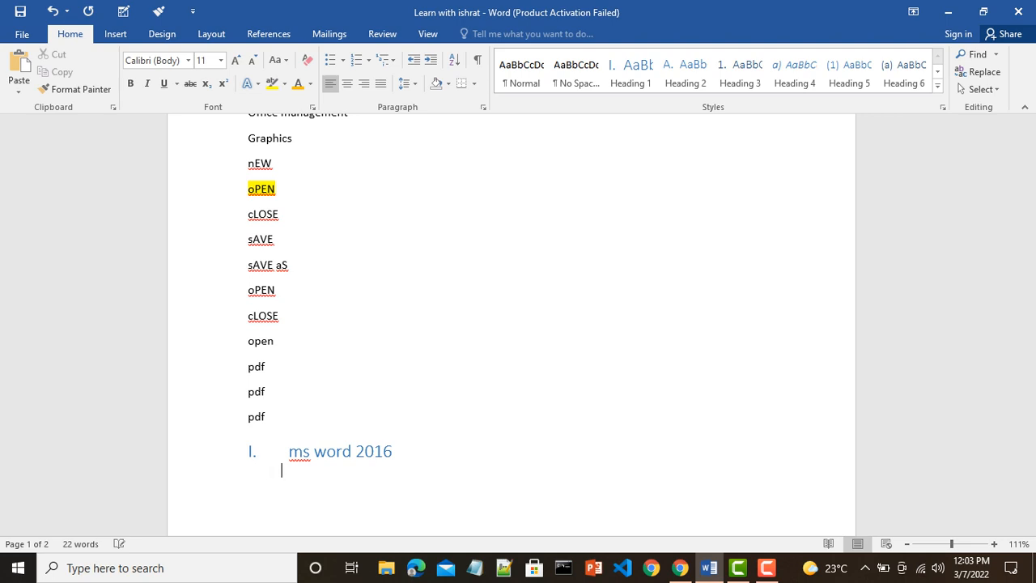
- Try the "1., 1.1., 1.1.1." multilevel list on the empty line, then delete that line and start a fresh one
left_click(387, 60)
left_click(535, 217)
key("BackSpace")
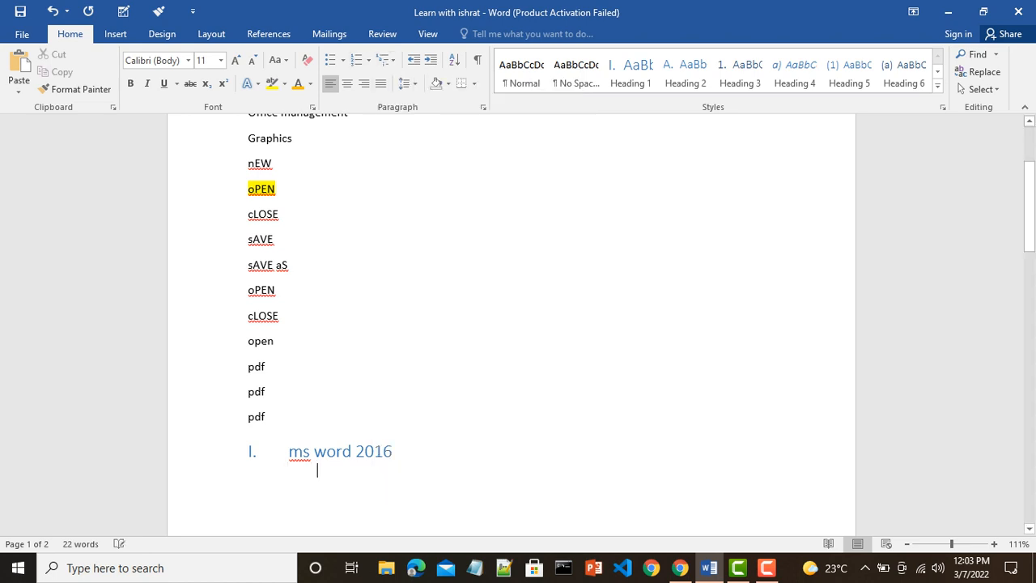
key("BackSpace")
key("BackSpace")
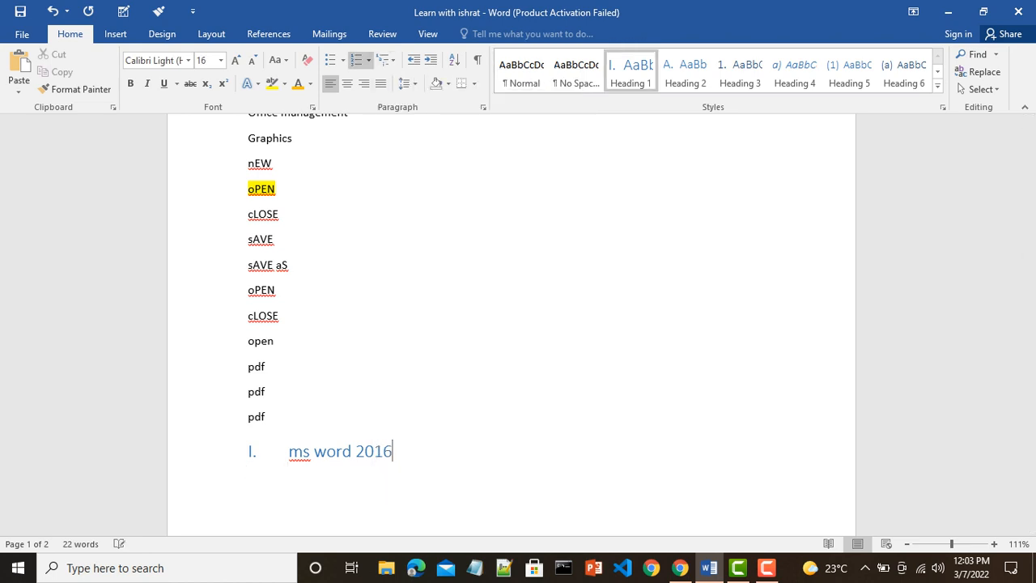
key("Return")
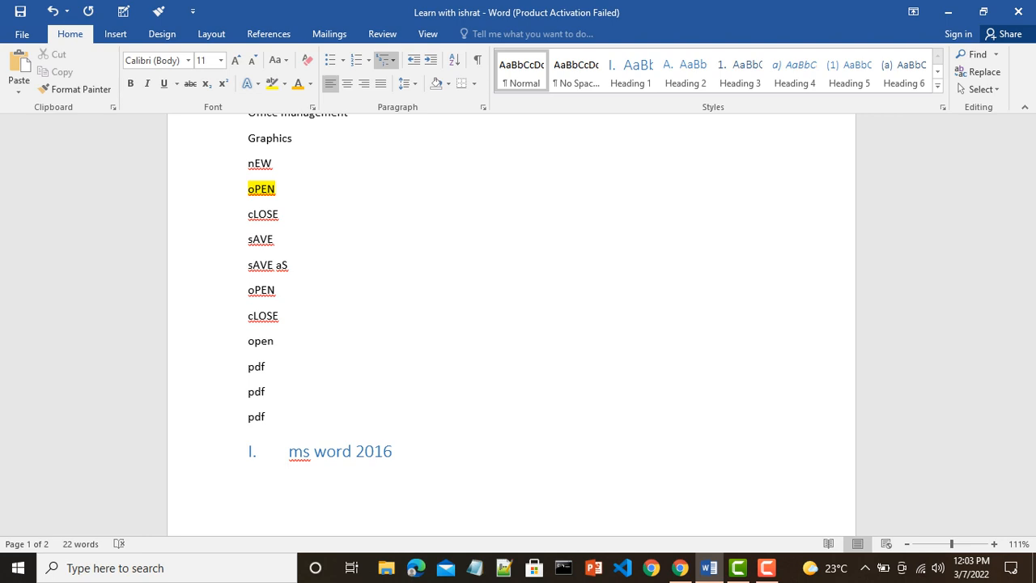
- Try the "Article I., Section 1.01" multilevel list again on the fresh line and remove its label
left_click(387, 61)
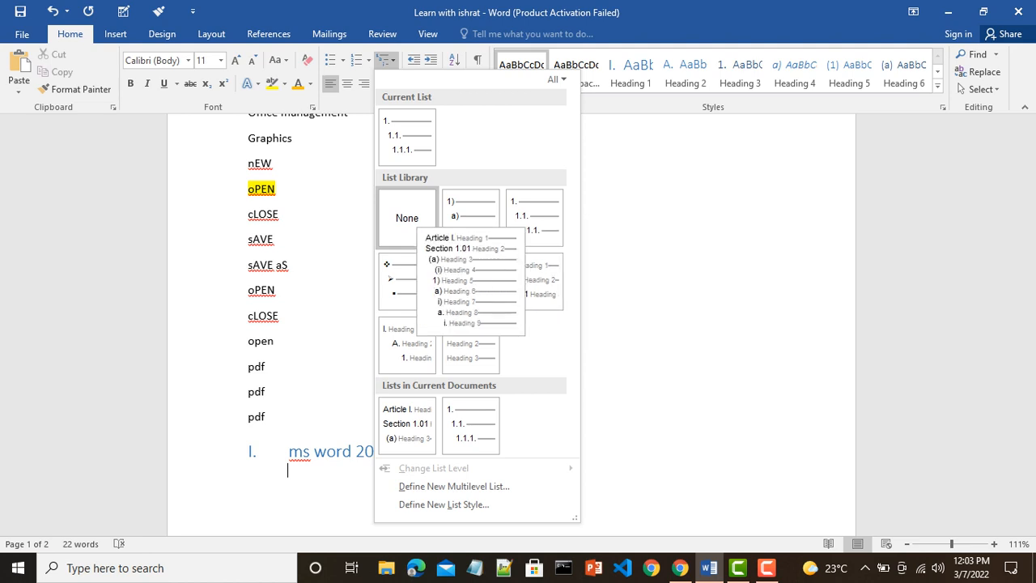
left_click(471, 281)
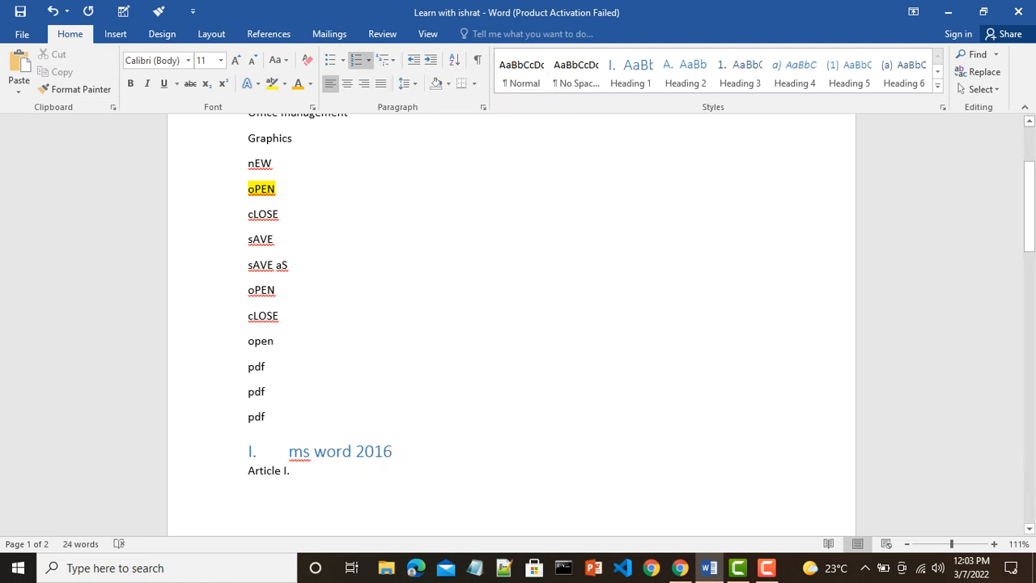
key("BackSpace")
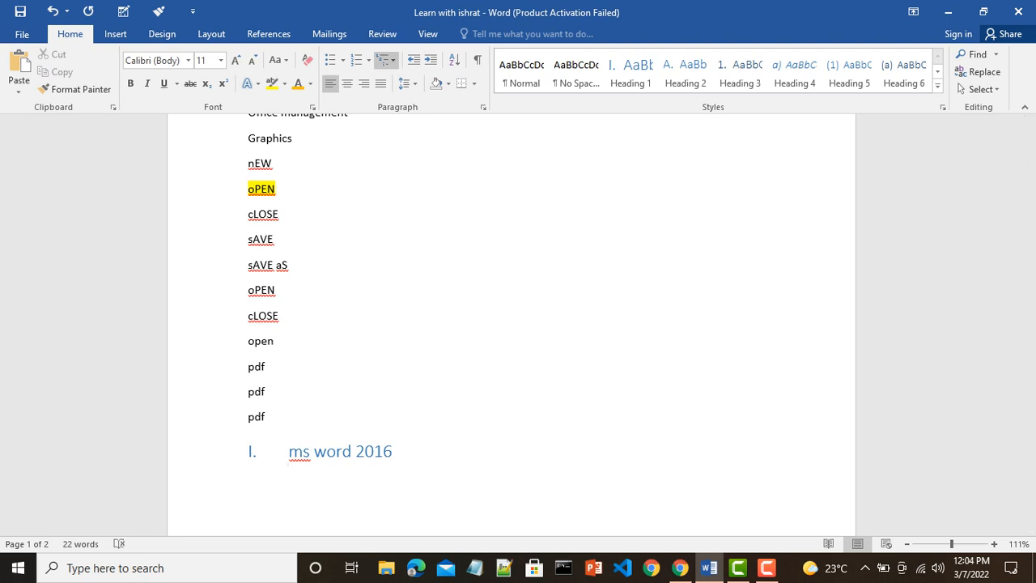
- Apply the "I. Heading 1, A. Heading 2" multilevel list to the empty line, enter "file buttons" as the subheading and start a new line
left_click(385, 60)
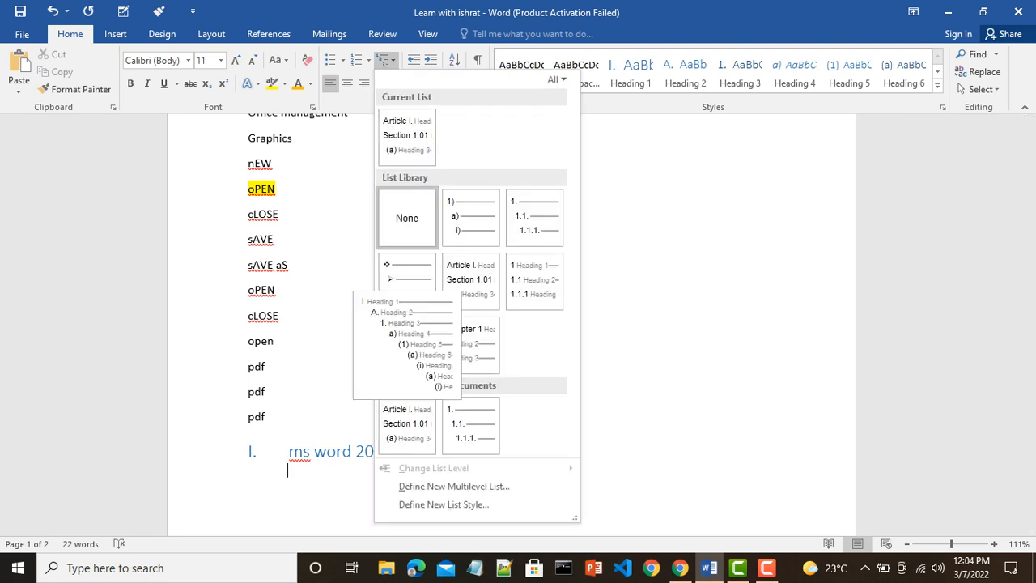
left_click(407, 345)
type("fu")
key("BackSpace")
type("ile buttons")
key("Return")
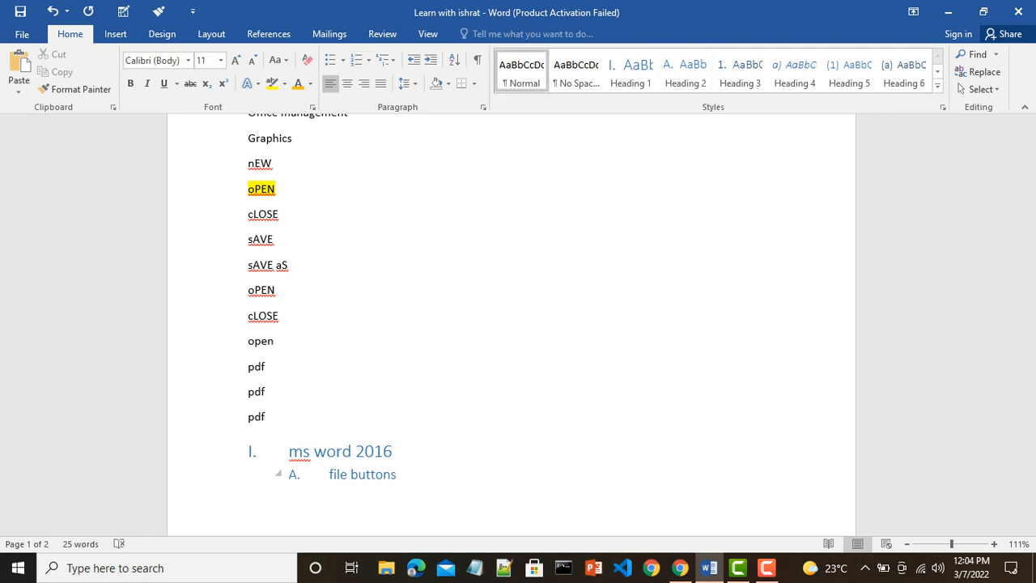
mouse_move(767, 568)
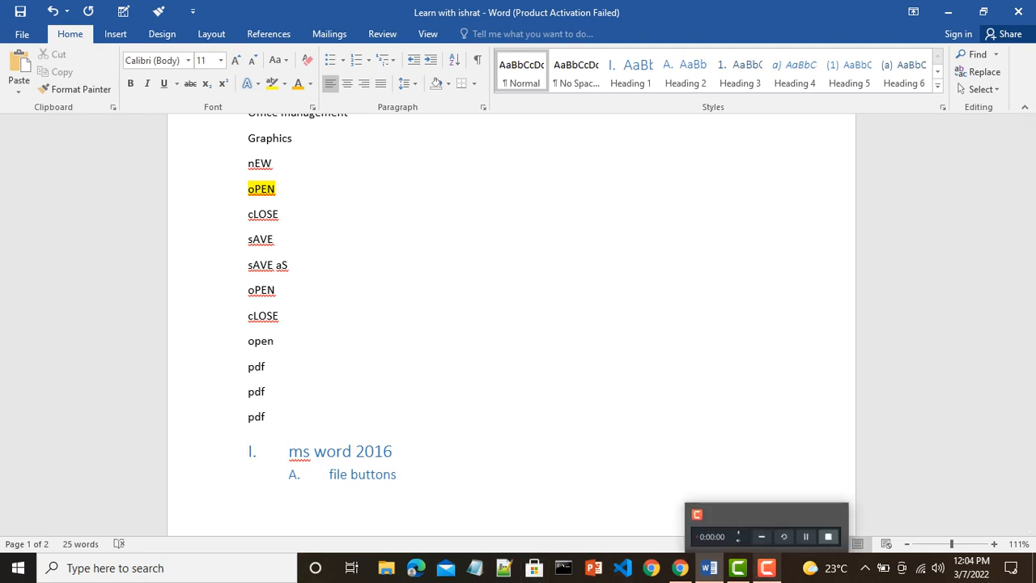
- Apply the "I. Heading 1, A. Heading 2" multilevel list to the "Ms word 2016" heading and start a new line below it
left_click(767, 530)
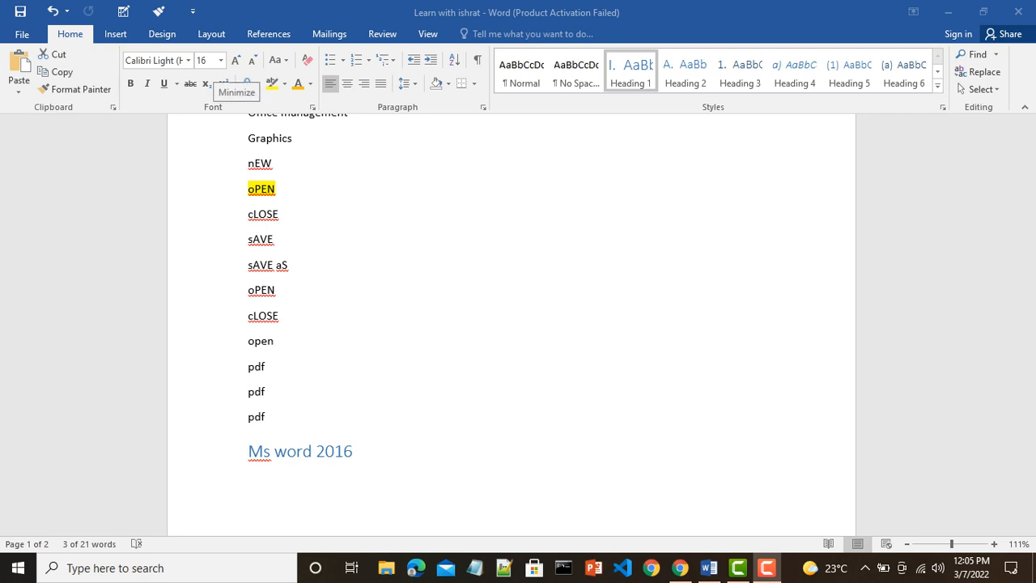
left_click(215, 69)
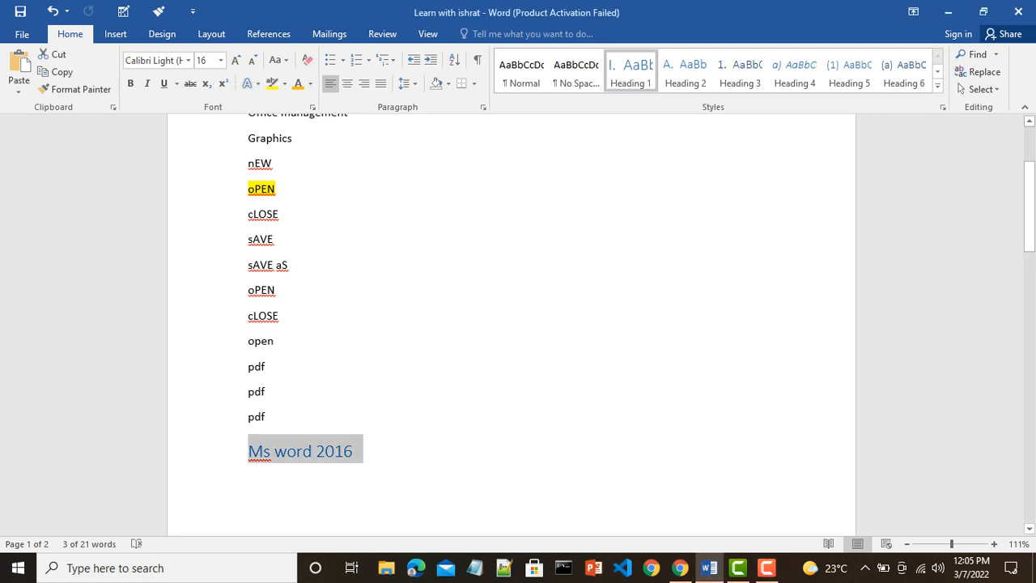
left_click(386, 59)
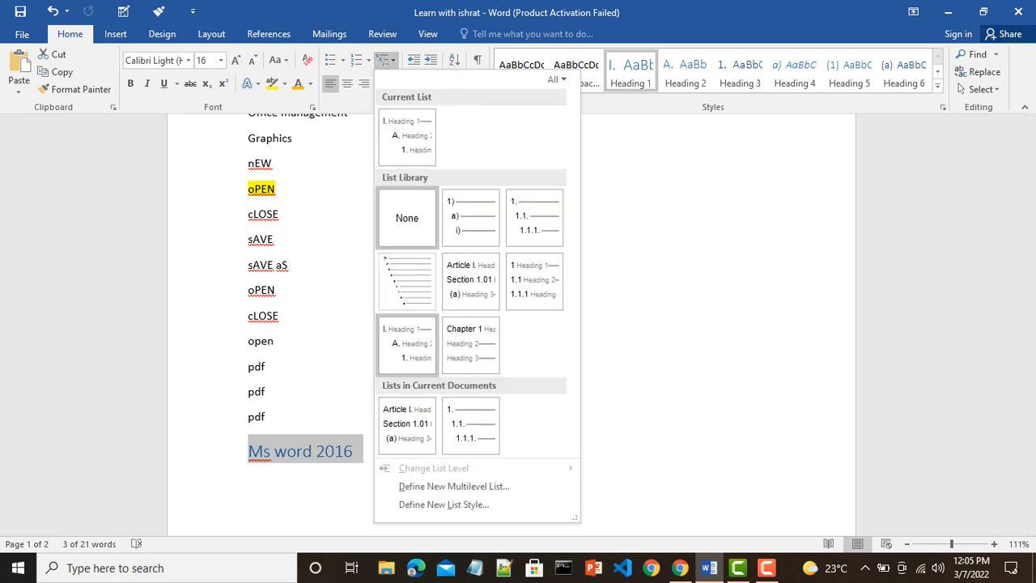
left_click(409, 340)
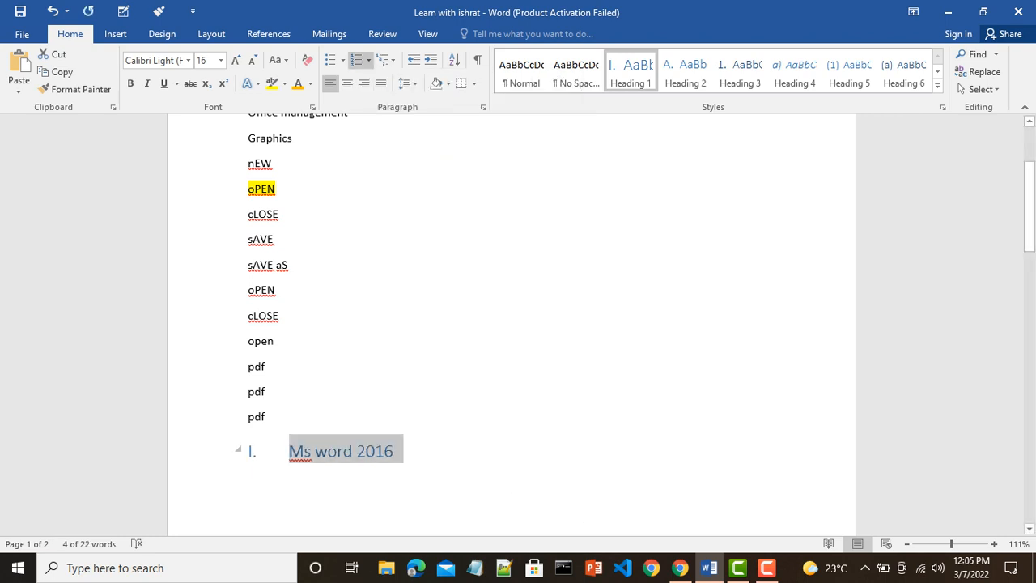
left_click(395, 452)
key("Return")
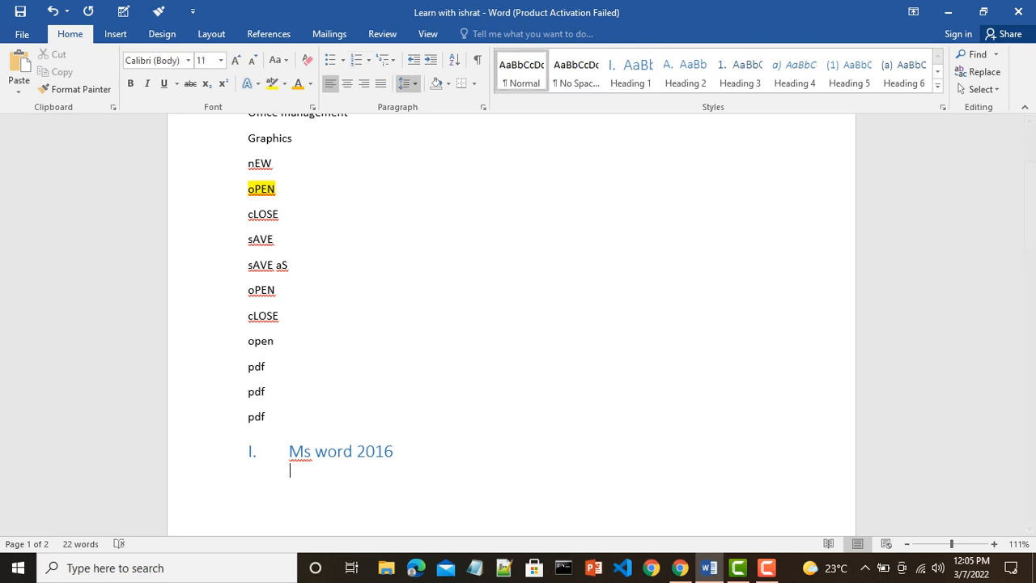
- Apply the "1), a), i)" multilevel list to the line below the heading and enter the items "File buttons" and "Home tab"
left_click(386, 60)
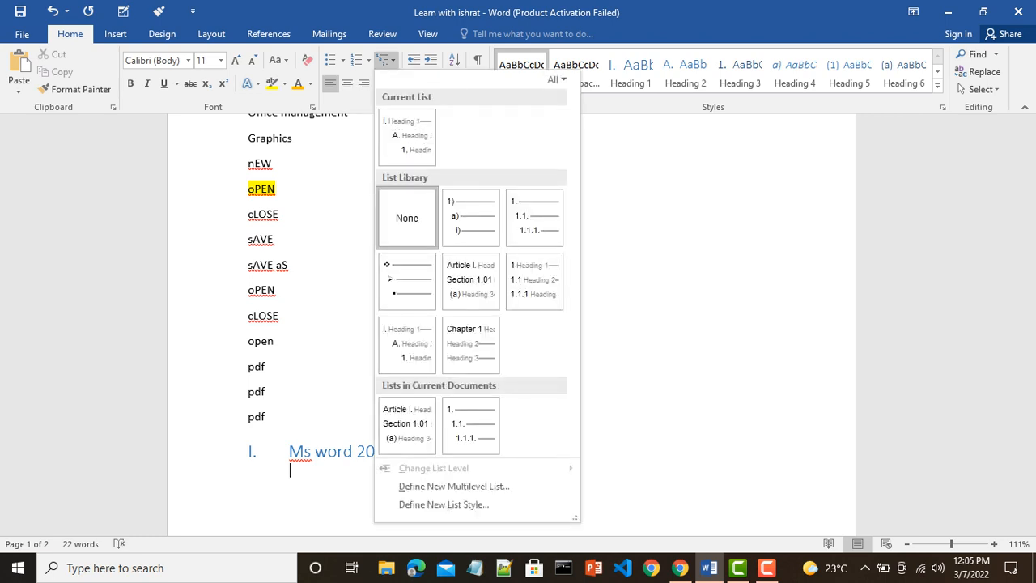
left_click(518, 214)
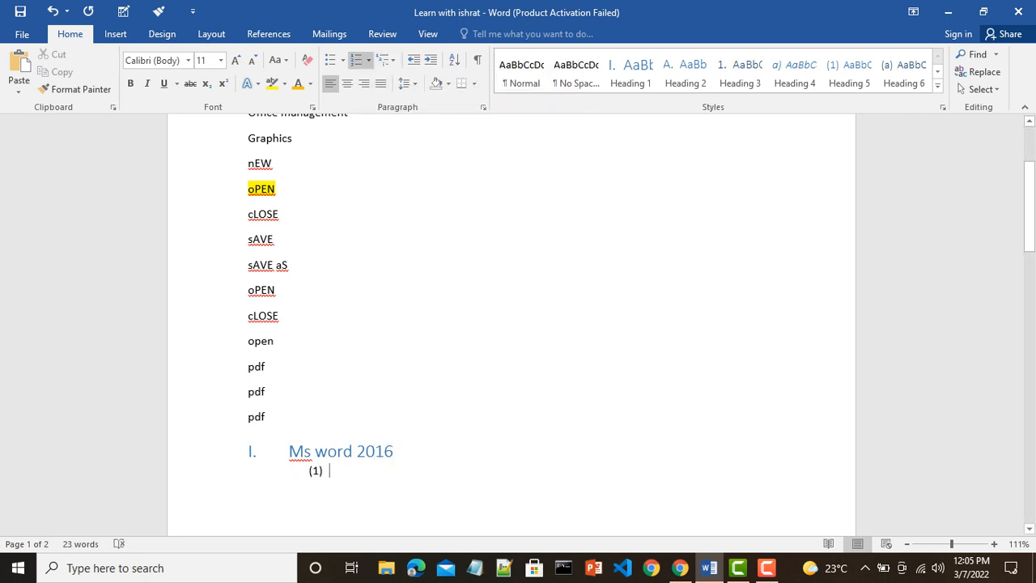
type("file buttons")
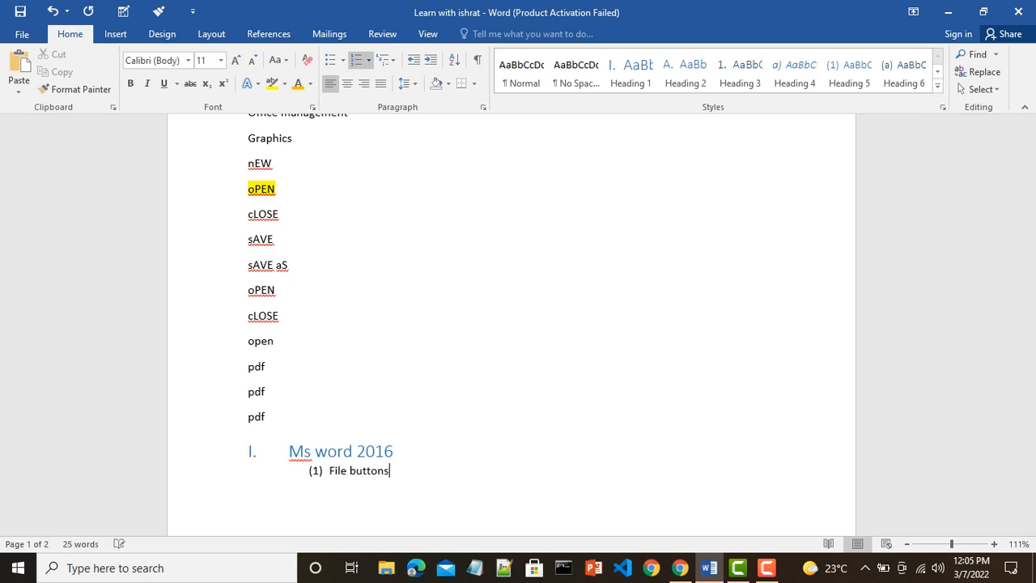
key("Return")
type("home tab")
key("Return")
- Add second-level items "Cut", "Copy" and "paste" under "Home tab", using the current "1), a), i)" multilevel list
key("BackSpace")
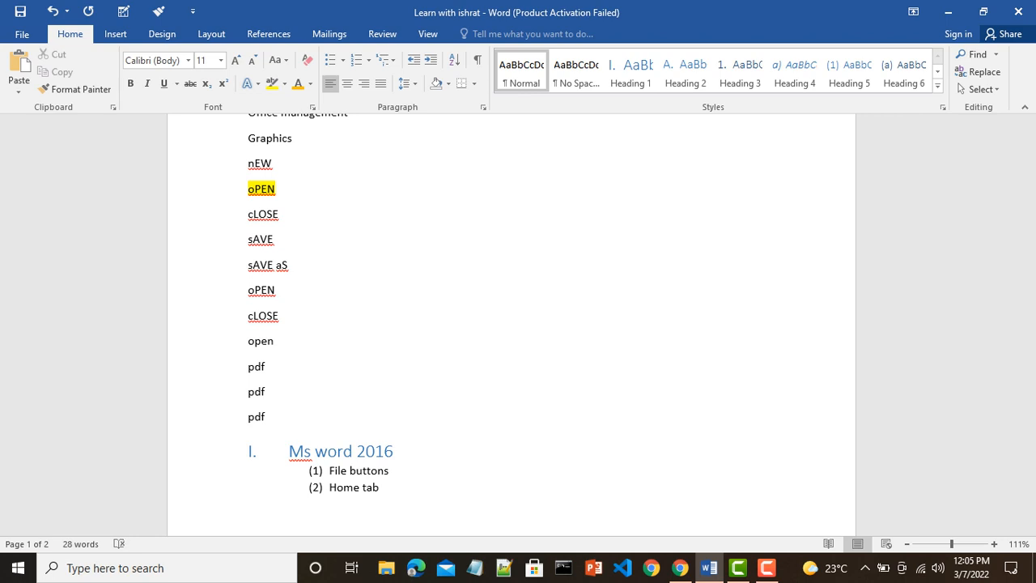
key("BackSpace")
key("Return")
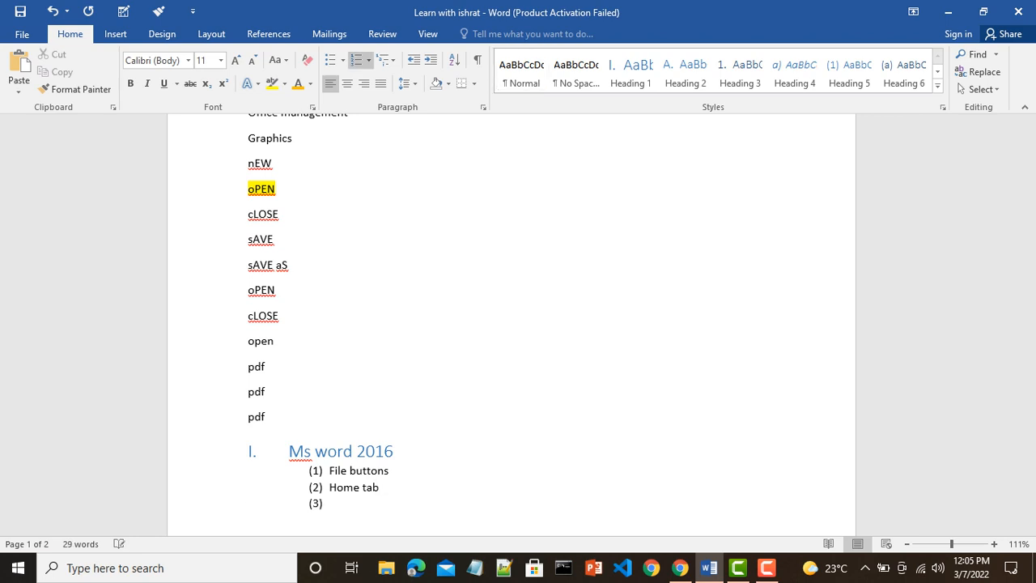
key("BackSpace")
left_click(386, 60)
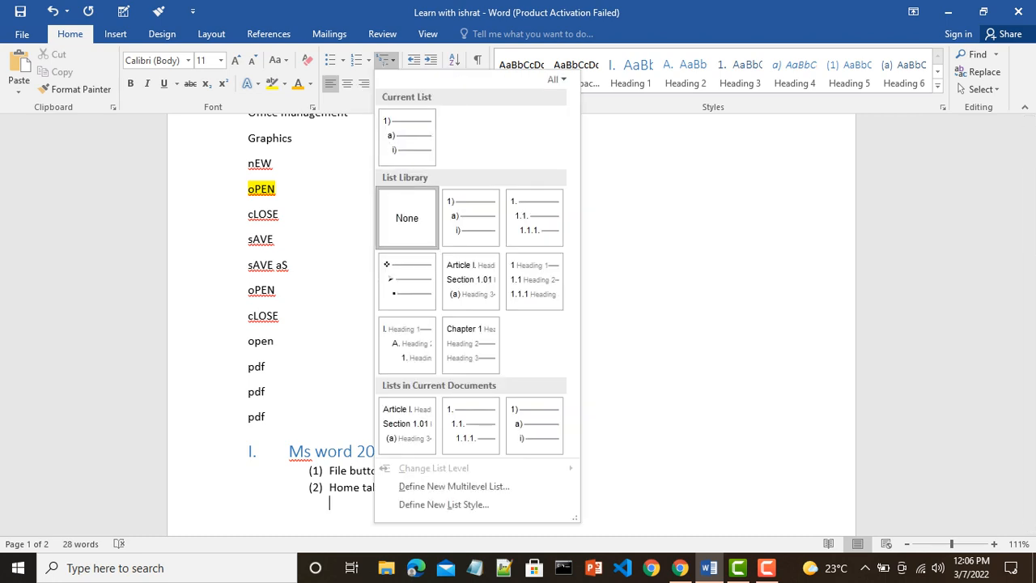
left_click(413, 145)
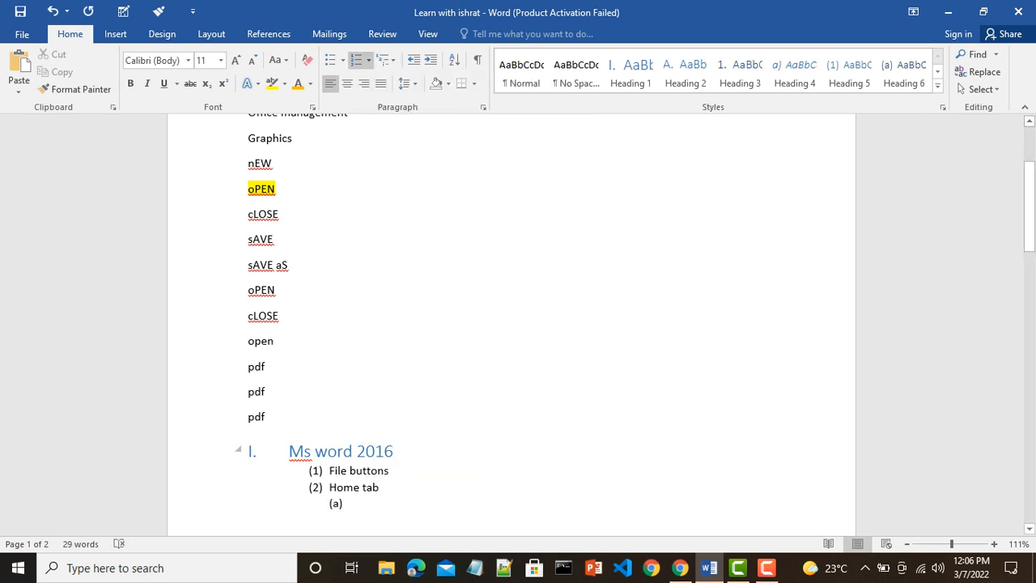
type("cut")
key("Return")
type("copy")
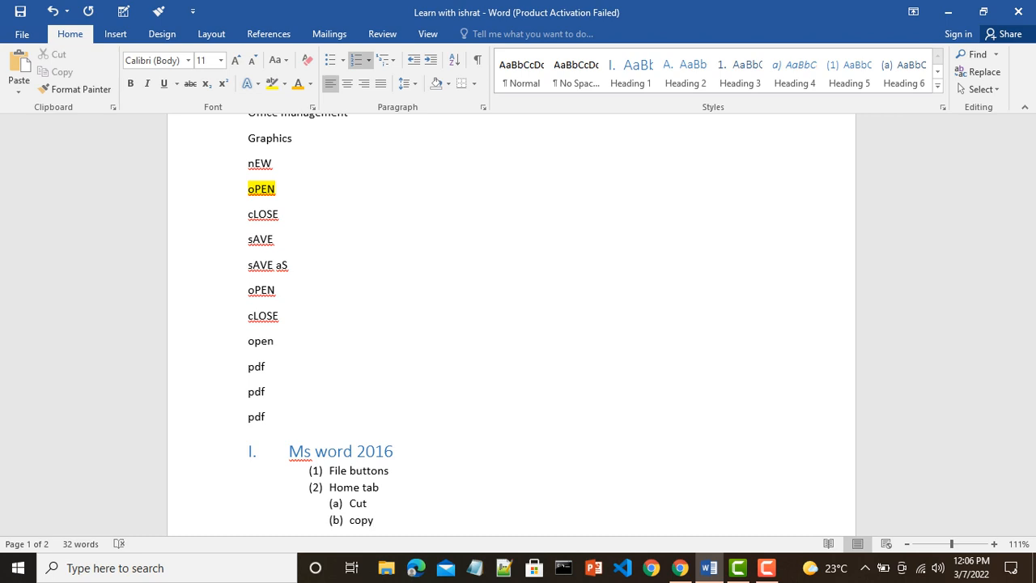
key("Return")
type("paste")
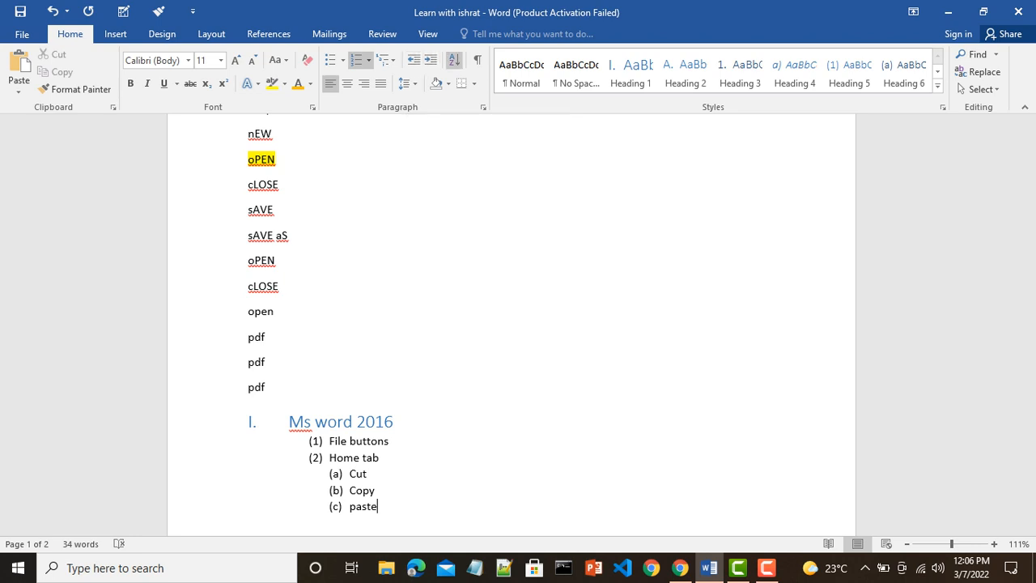
- Enter six first names, one per line, at the start of the second page
left_click(454, 59)
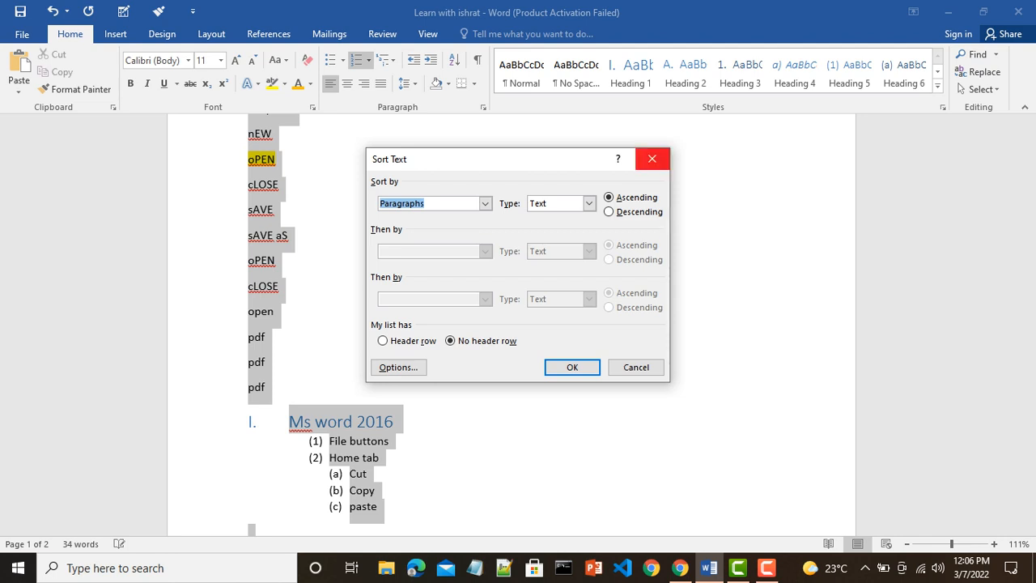
left_click(652, 159)
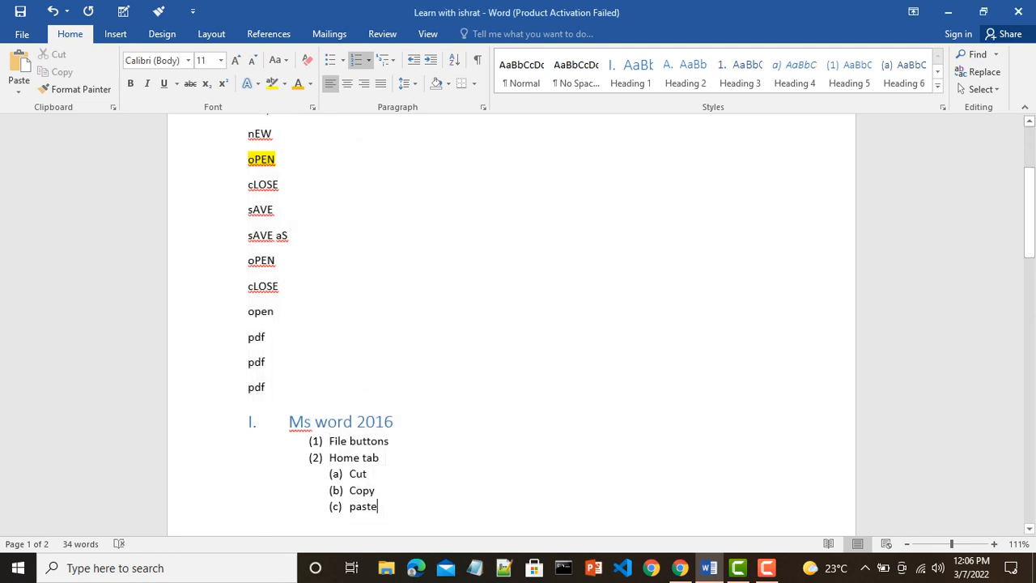
scroll(511, 324, "down", 9)
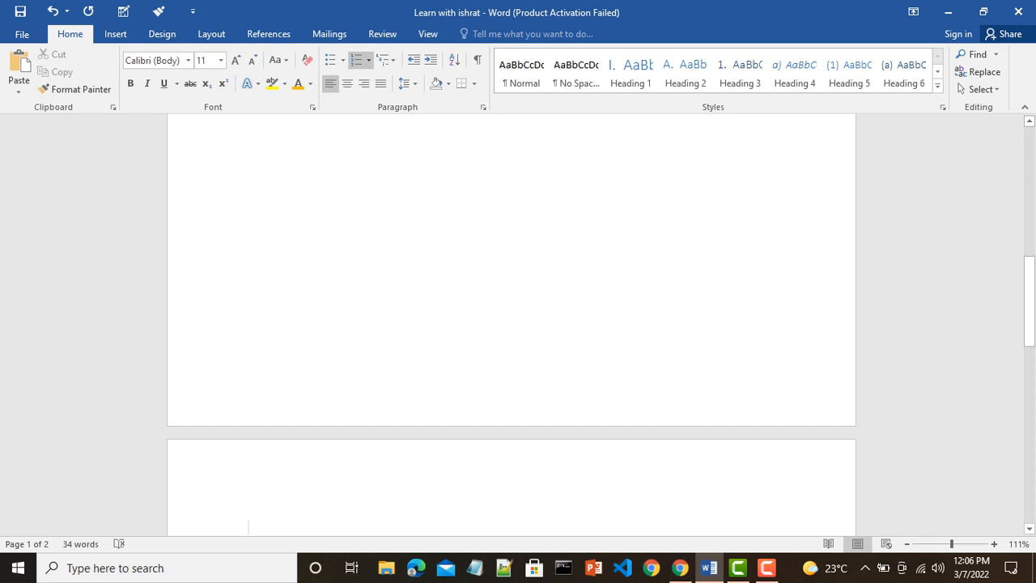
left_click(249, 527)
type("ishrat")
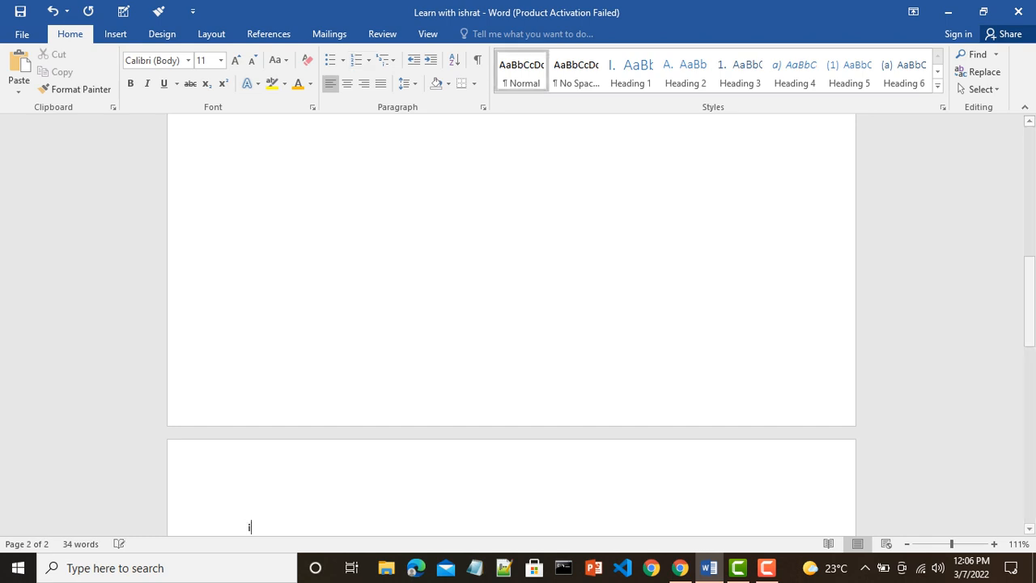
key("Return")
type("iqra")
key("Return")
type("farhat")
key("Return")
type("ali")
key("Return")
type("mehwish")
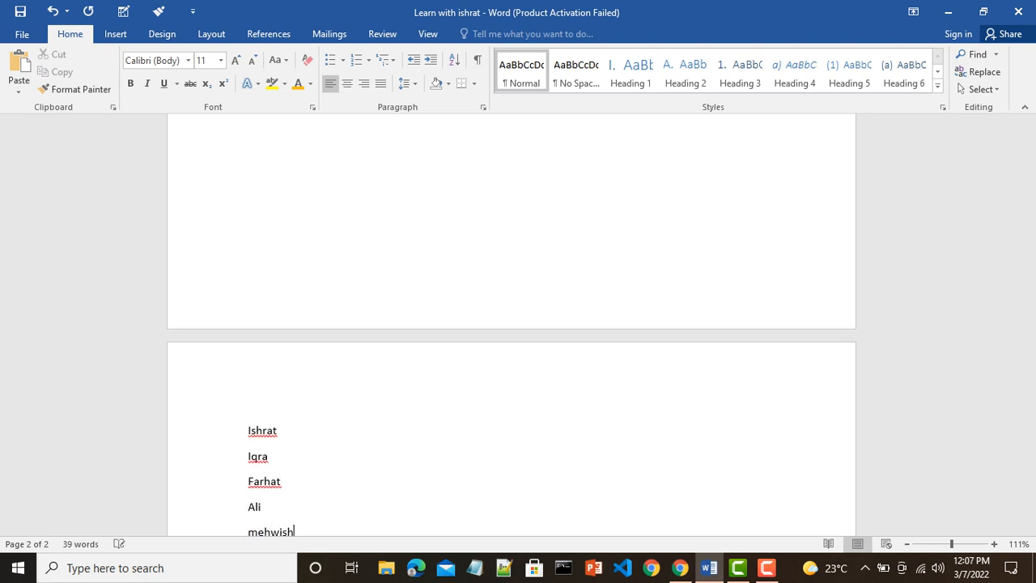
key("Return")
type("balqees")
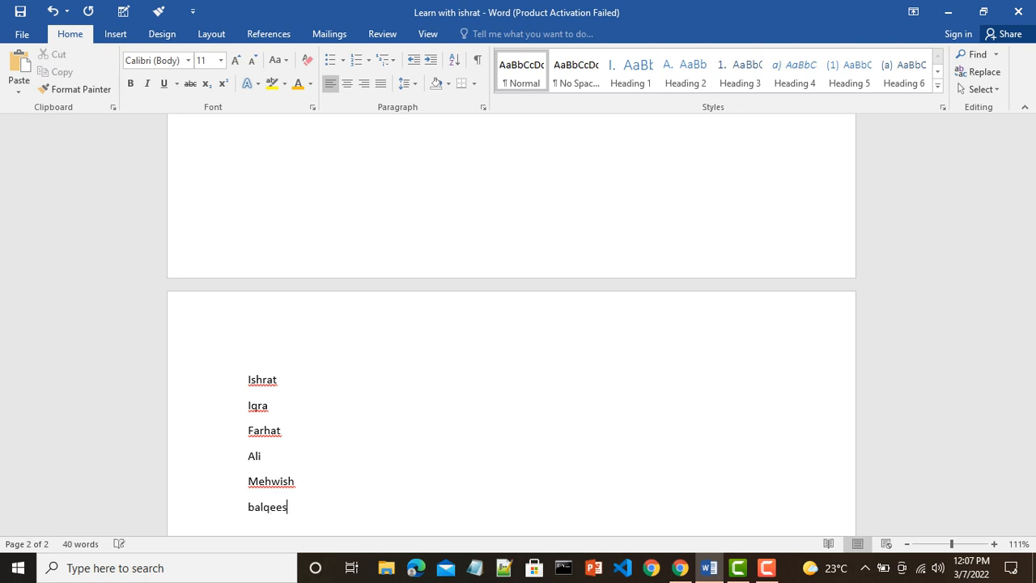
- Sort the six names on the second page by paragraphs as text in ascending order
key("shift+Left")
key("shift+Left")
key("shift+Left")
key("shift+Left")
key("shift+Left")
key("shift+Left")
key("shift+Left")
key("shift+Left")
key("shift+Left")
key("shift+Left")
key("shift+Left")
key("shift+Left")
key("shift+Left")
key("shift+Left")
key("shift+Left")
key("shift+Left")
key("shift+Left")
key("shift+Left")
key("shift+Left")
key("shift+Left")
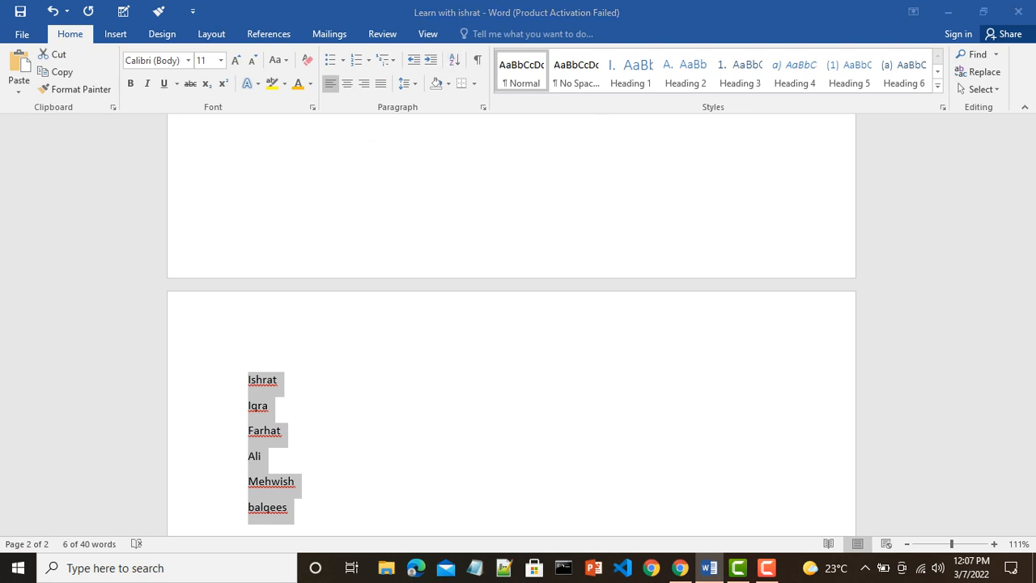
left_click(455, 60)
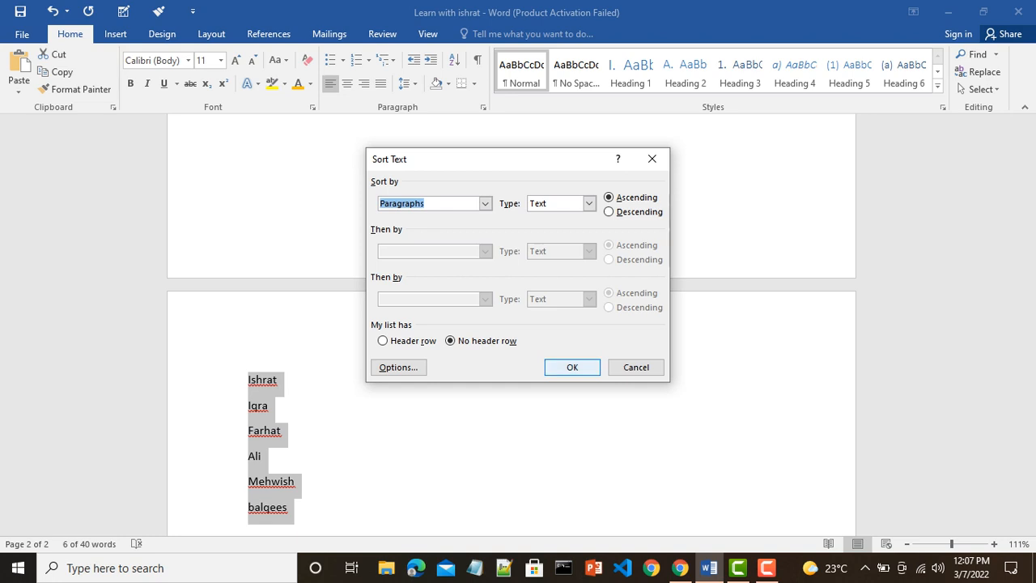
left_click(572, 367)
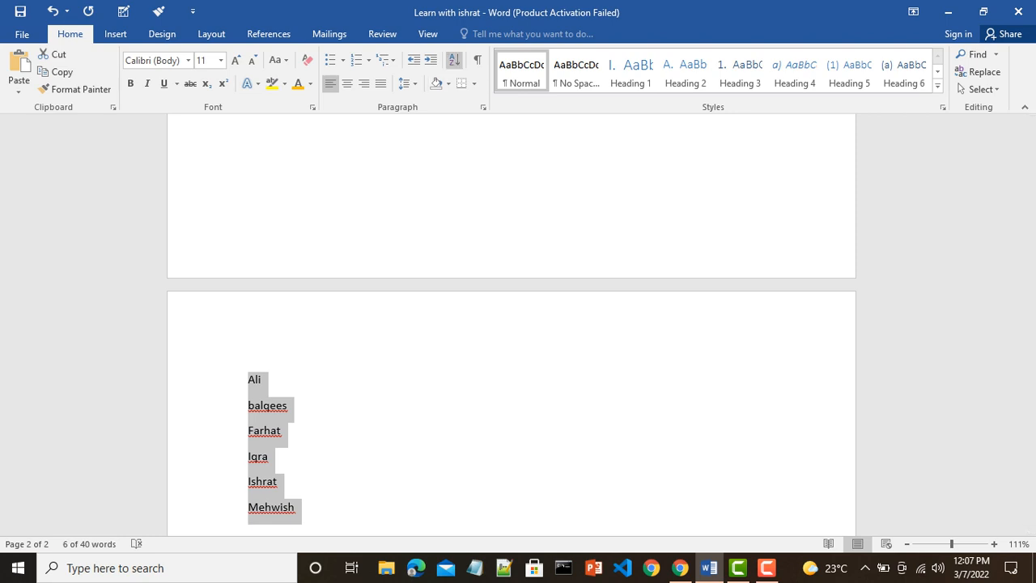
- Re-sort the selected names by paragraphs in descending order
left_click(454, 60)
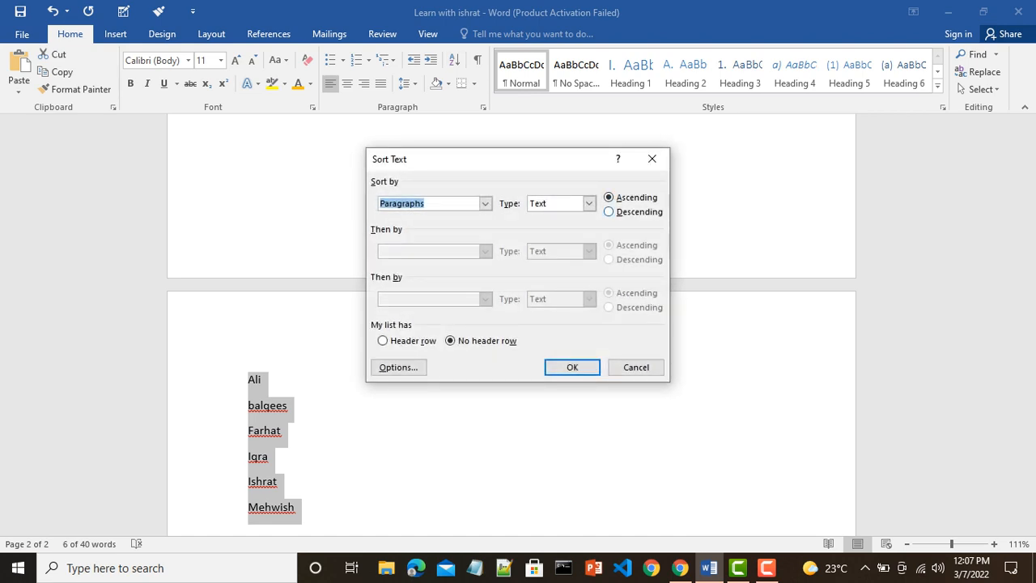
key("alt+d")
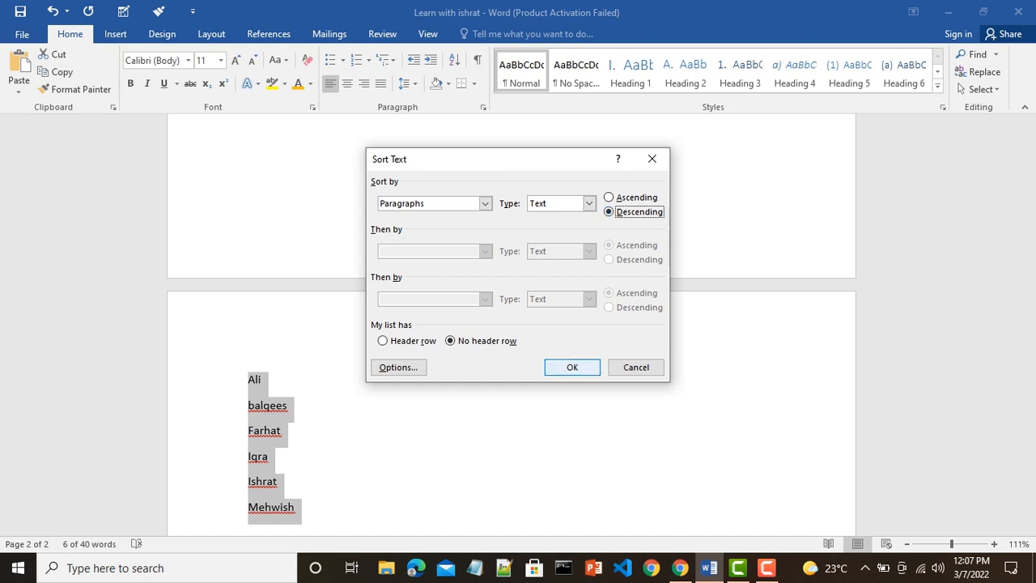
key("Return")
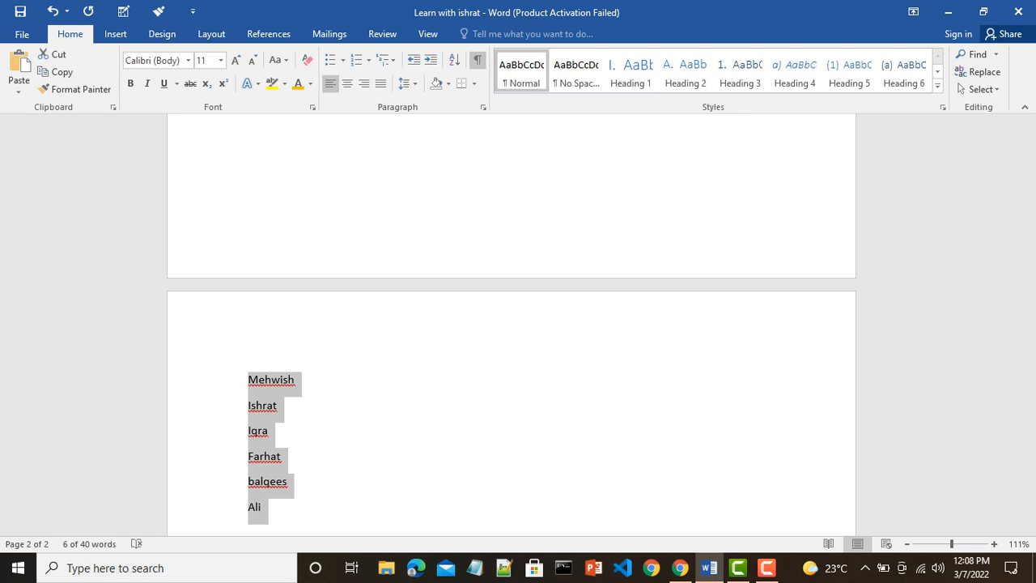
- Below the sorted names, enter a tab-separated header line with "Name", "class", "roll no", "marks" and "total"
scroll(512, 324, "down", 10)
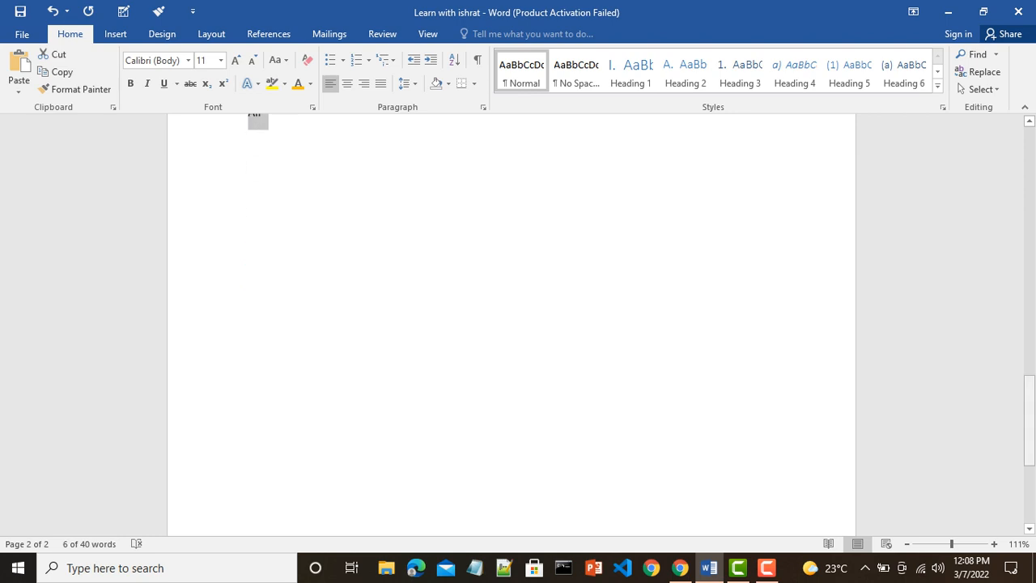
left_click(243, 262)
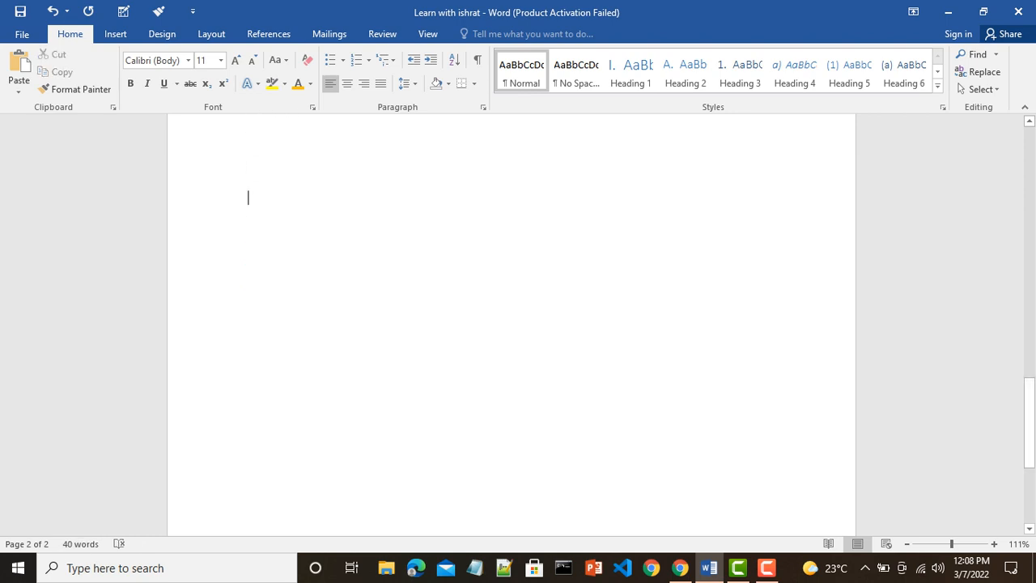
type("namw")
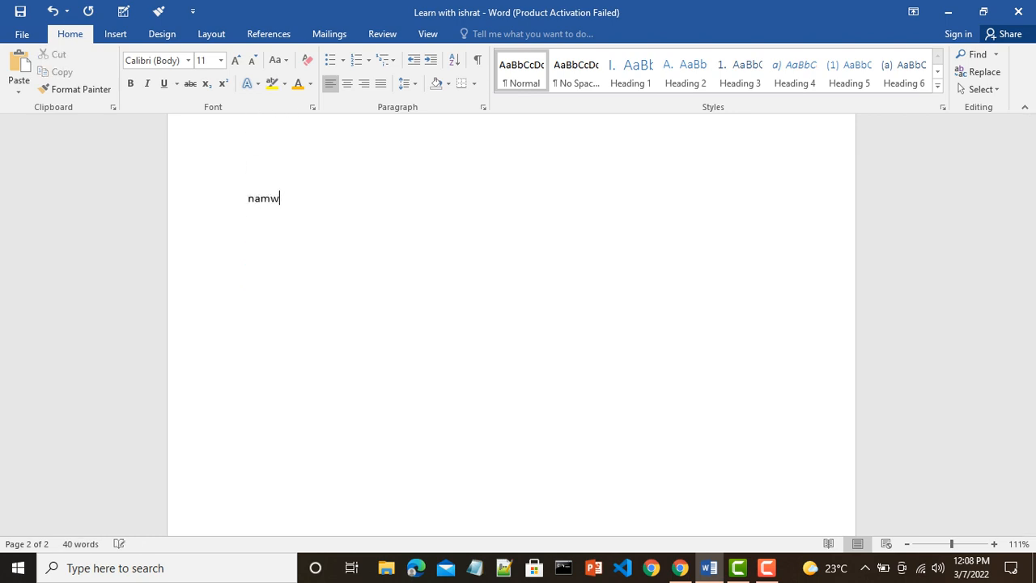
key("BackSpace")
type("e")
key("Tab")
key("Tab")
key("Tab")
key("BackSpace")
type("class")
key("Tab")
key("Tab")
type("roll no")
key("Tab")
key("Tab")
type("marks")
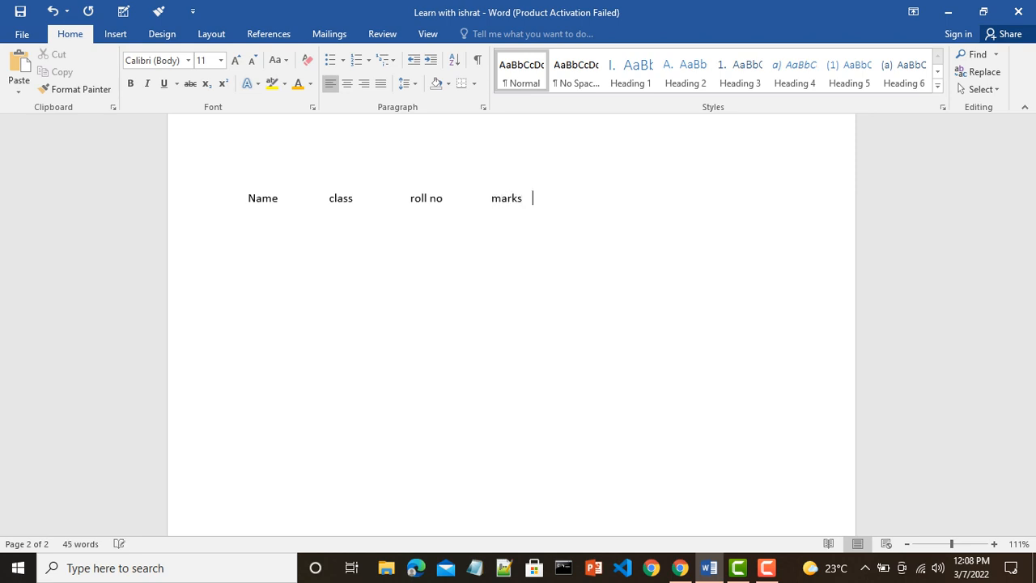
key("Tab")
type("total")
- Enter a first name several lines below the header line, and turn on the display of paragraph marks and hidden formatting symbols
type("is")
type("hr")
key("BackSpace")
type("rat")
left_click_drag(249, 199, 318, 356)
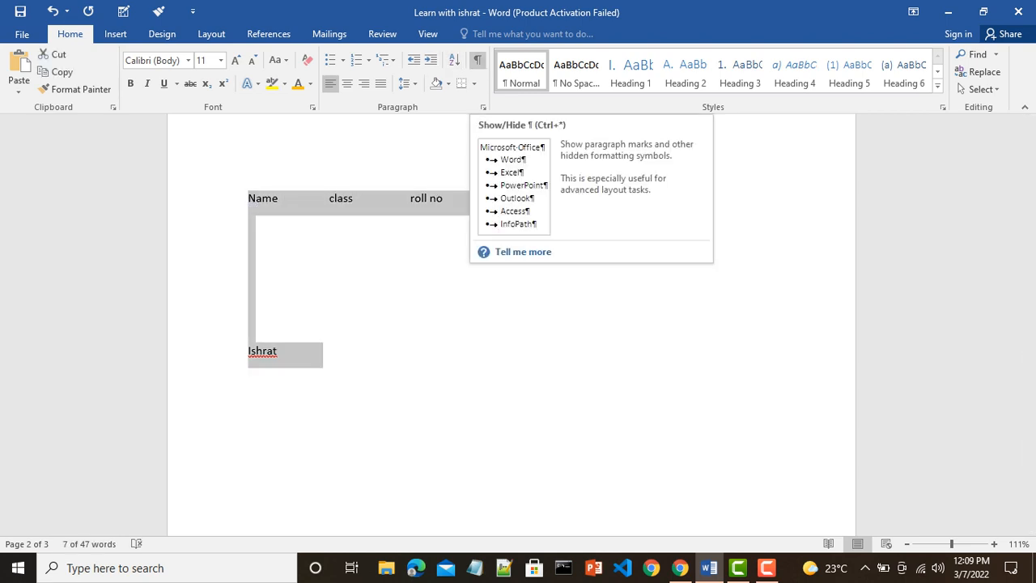
left_click(477, 60)
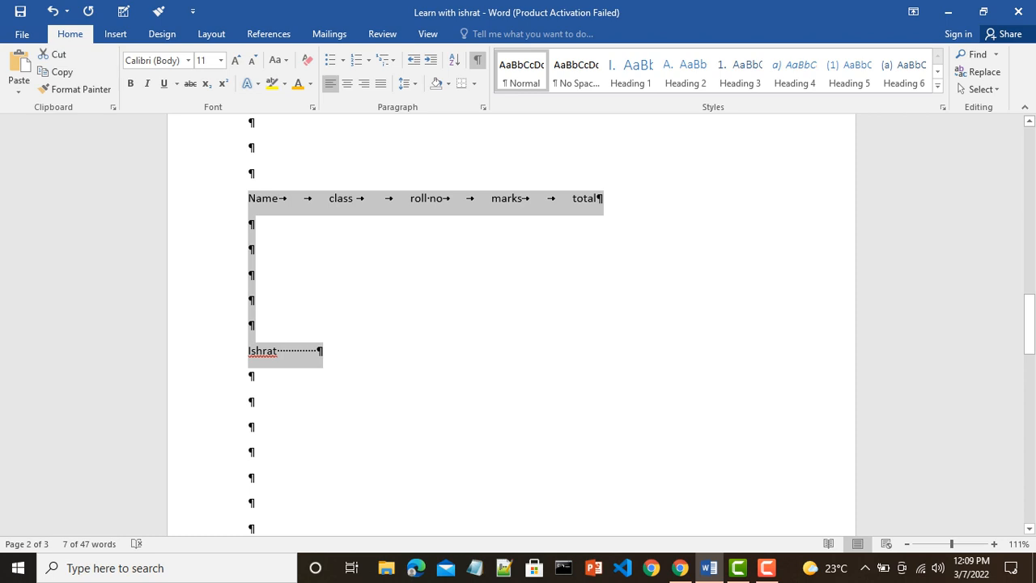
- Select the text from the lower name line back to the document's beginning, and hide the paragraph marks and formatting symbols
left_click(316, 351)
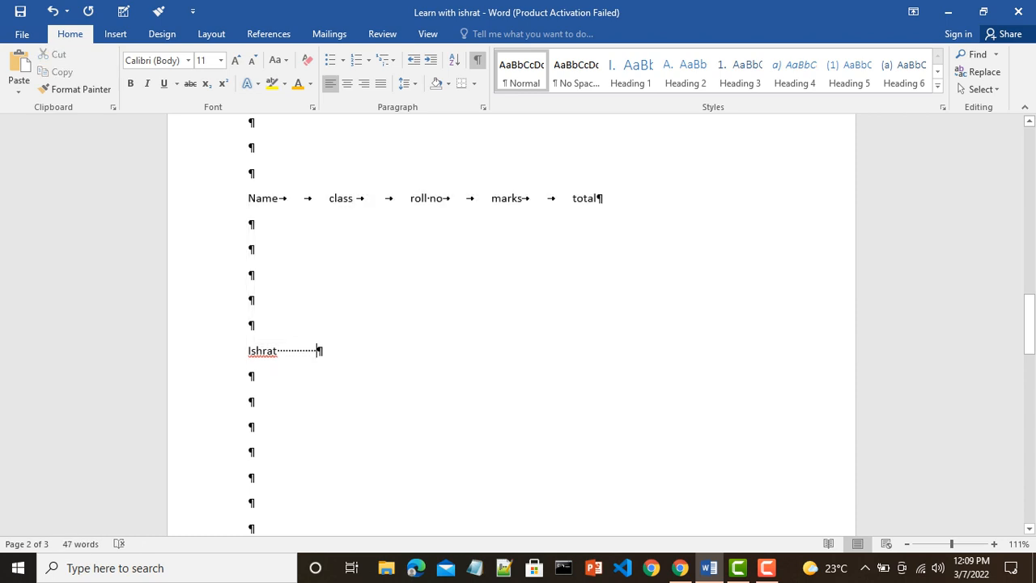
key("shift+Left")
key("shift+Left")
key("shift+Left")
key("shift+Left")
key("shift+Left")
key("shift+Left")
key("shift+Left")
key("shift+Left")
key("shift+Left")
key("shift+Left")
key("shift+Left")
key("shift+Left")
key("shift+Left")
key("shift+Left")
key("shift+Left")
key("shift+Left")
key("shift+Left")
key("shift+Left")
key("shift+Up")
key("shift+Up")
key("shift+Up")
key("shift+Up")
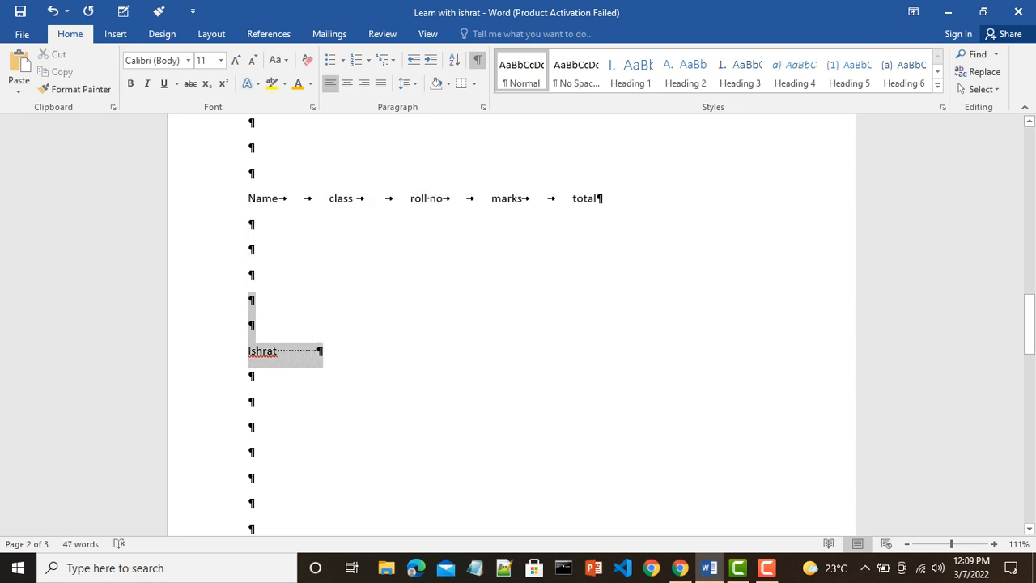
key("shift+Up")
key("shift+Up")
key("shift+Up")
key("shift+Up")
key("shift+Up")
key("shift+Up")
key("shift+Up")
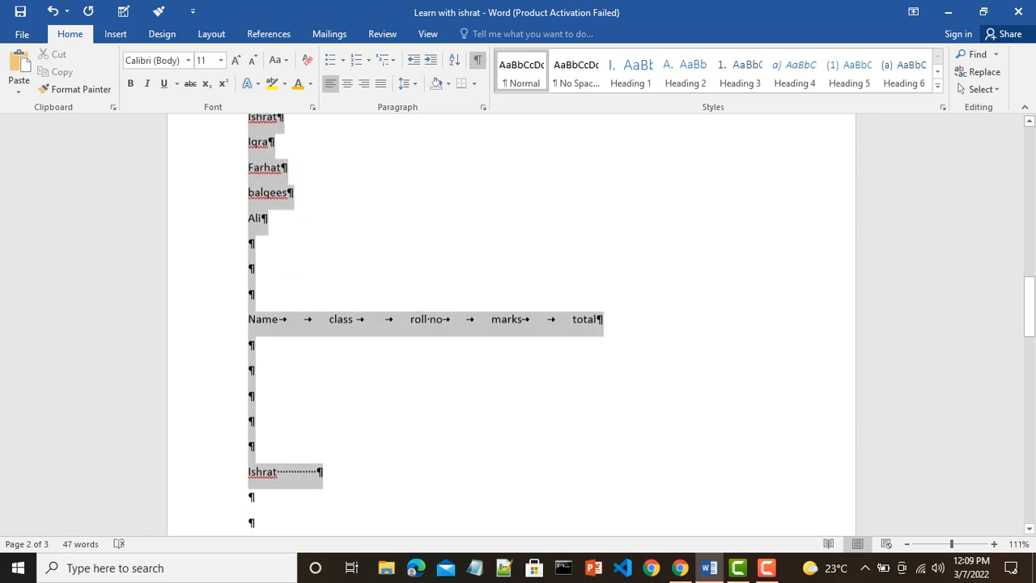
key("shift+Up")
key("shift+Up")
key("shift+Up")
key("shift+Up")
key("shift+Up")
key("shift+Up")
key("shift+Up")
key("shift+Up")
key("shift+Up")
key("shift+Up")
key("shift+Up")
key("shift+Up")
key("shift+Up")
key("shift+Up")
key("shift+Up")
key("shift+Up")
key("shift+Up")
key("shift+Up")
key("shift+Up")
key("shift+Up")
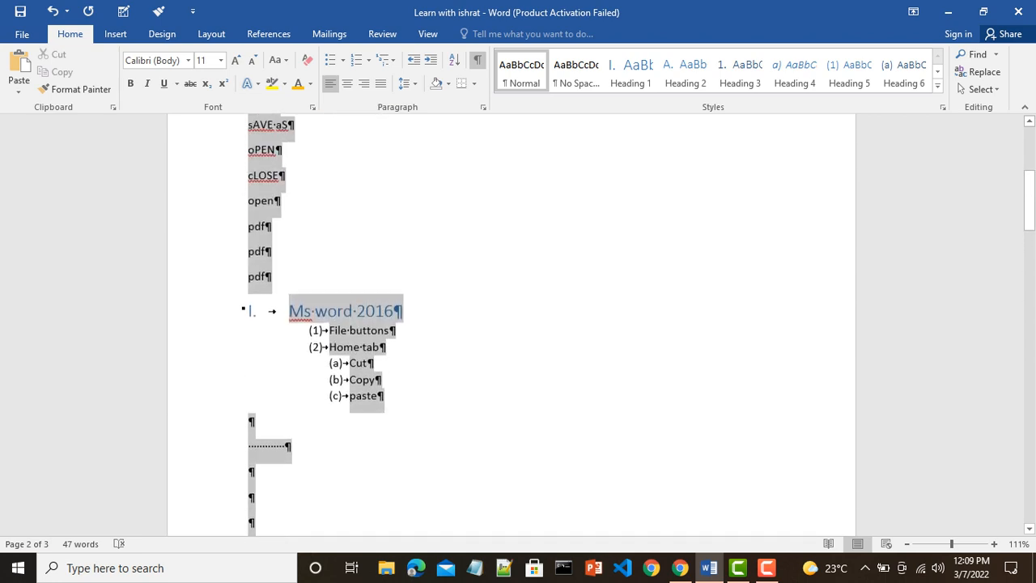
key("shift+Up")
left_click(308, 60)
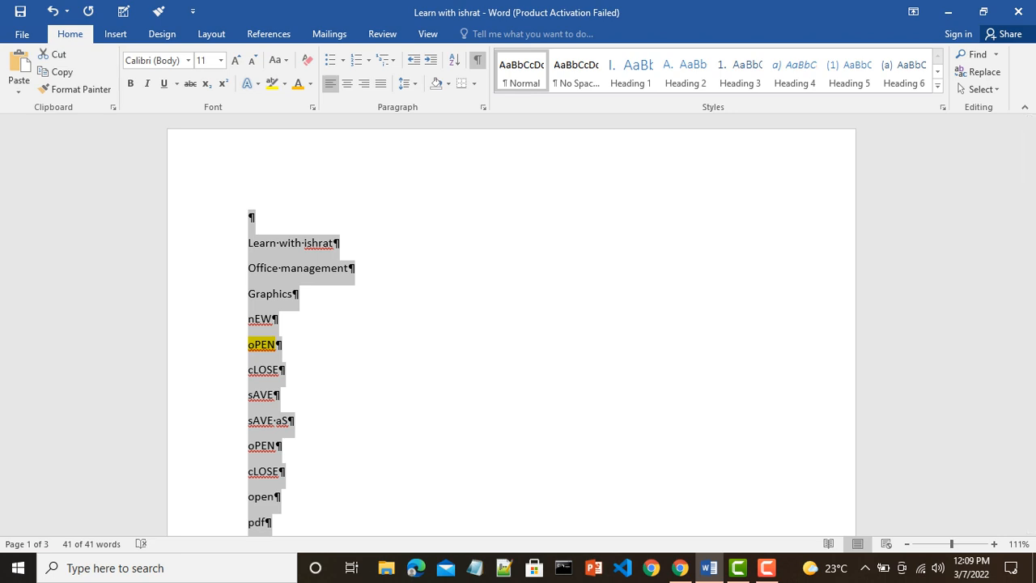
left_click(478, 60)
- Generate sample paragraphs on the third page with the formula =rand()
left_click_drag(1030, 155, 1030, 454)
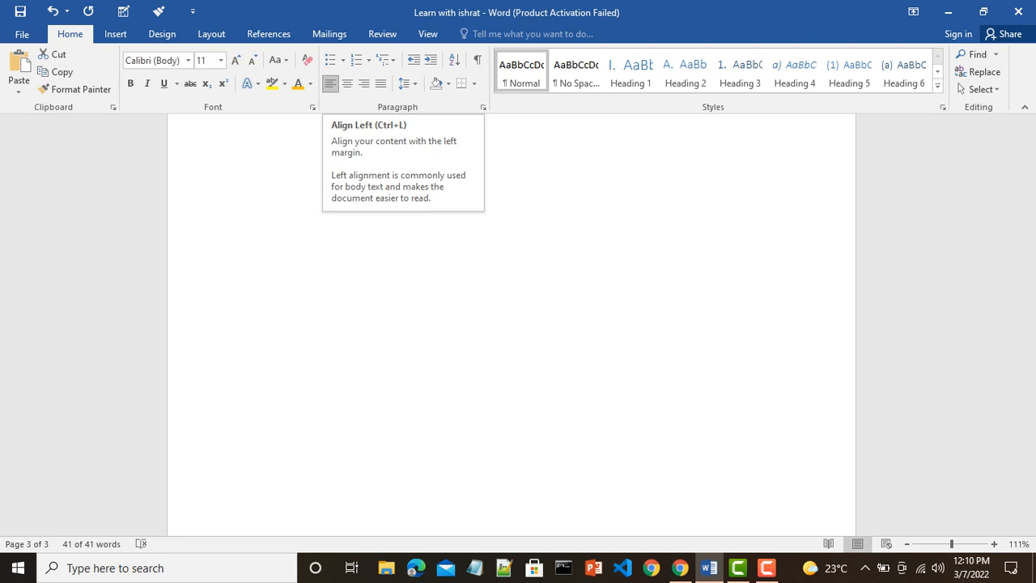
left_click(248, 138)
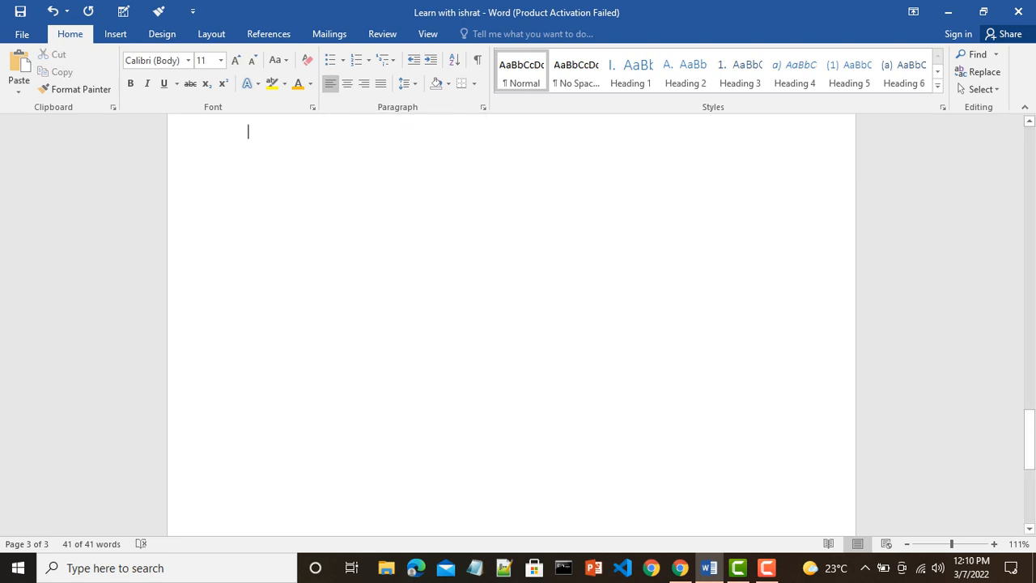
type("=")
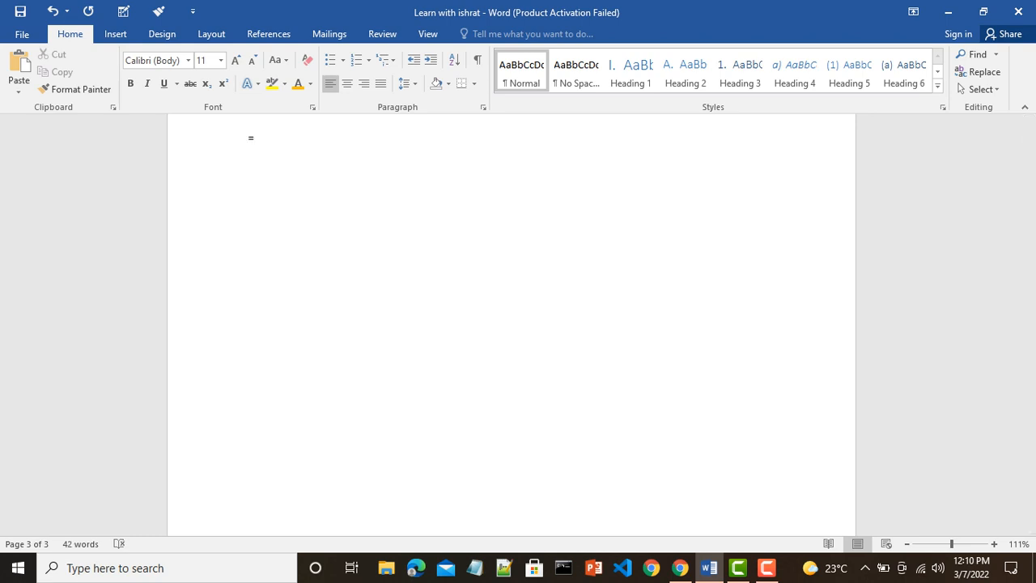
type("rand()")
key("Return")
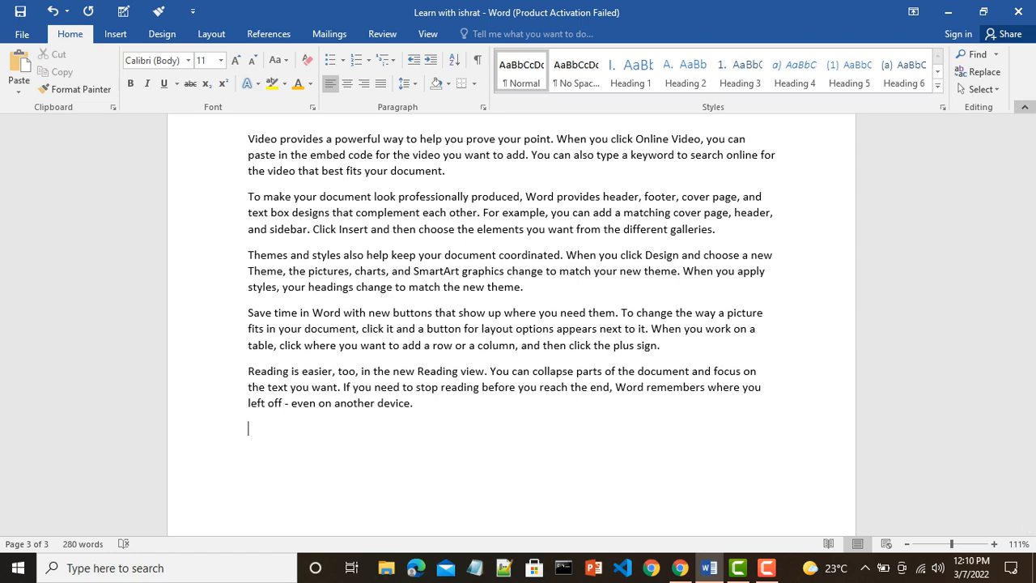
- Try justified, right and centred alignment on the first sample paragraph, return it to left alignment, and set its line spacing to 1.0
scroll(511, 324, "up", 2)
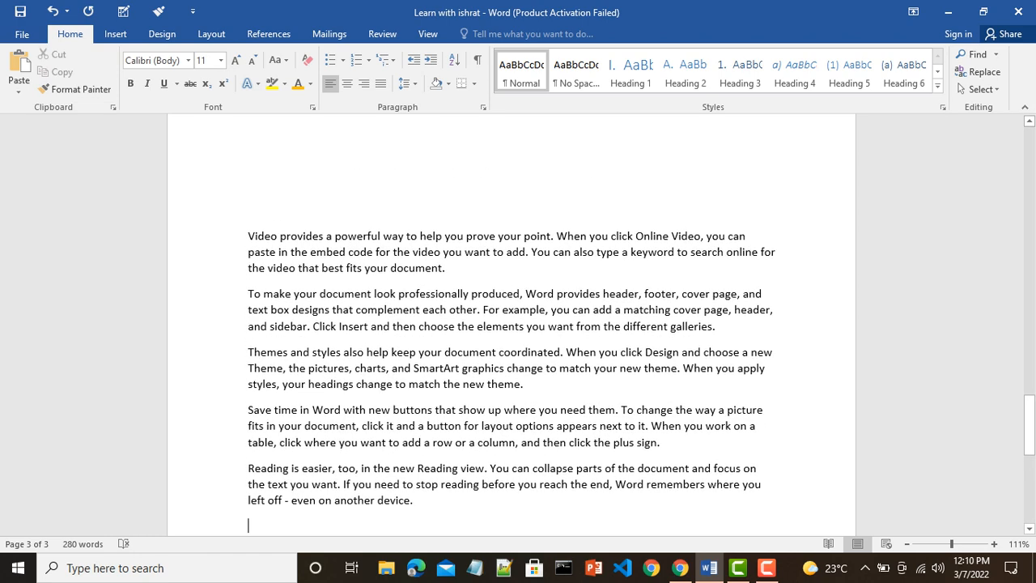
left_click_drag(248, 235, 451, 268)
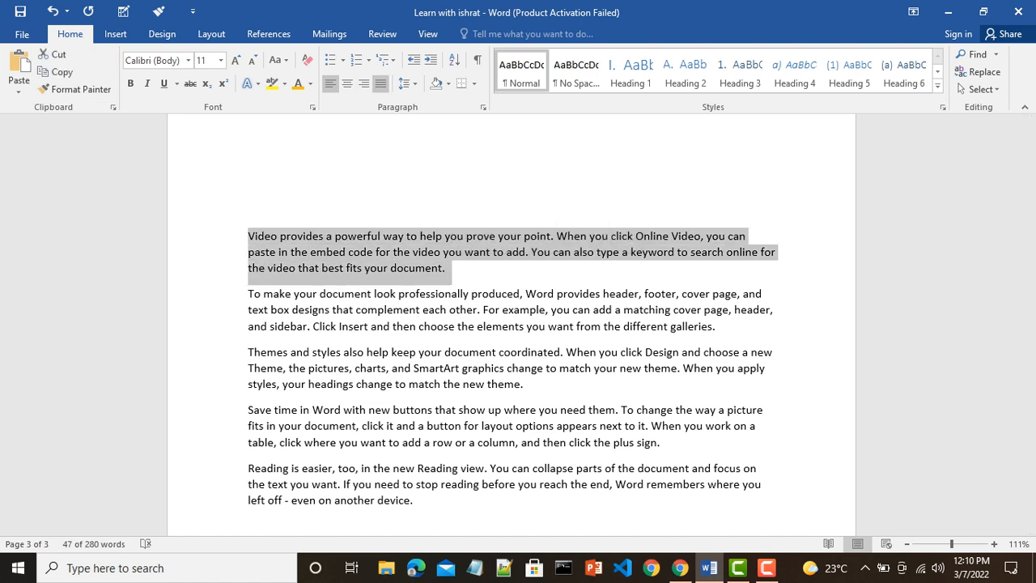
left_click(380, 83)
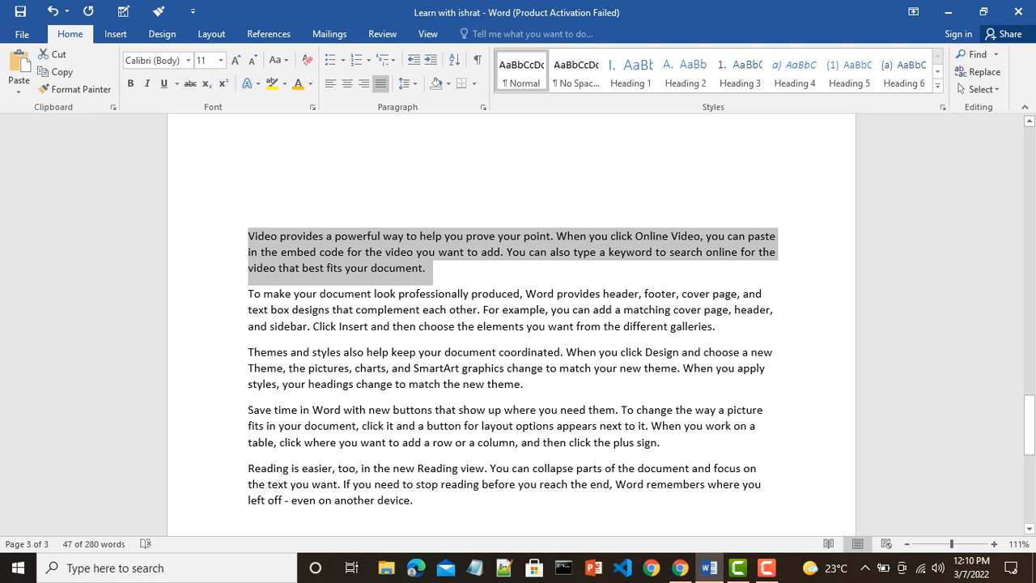
left_click(364, 84)
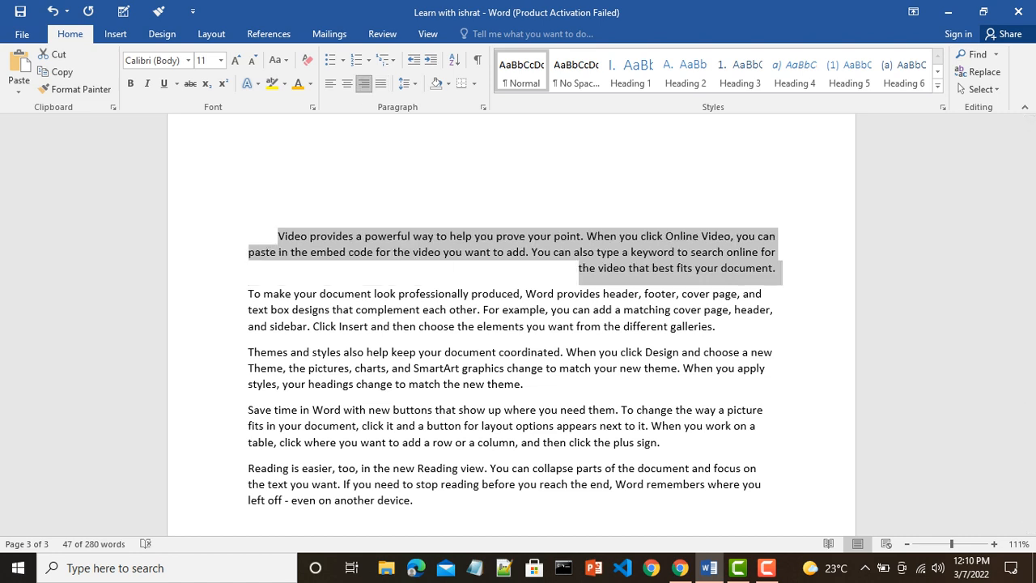
left_click(347, 83)
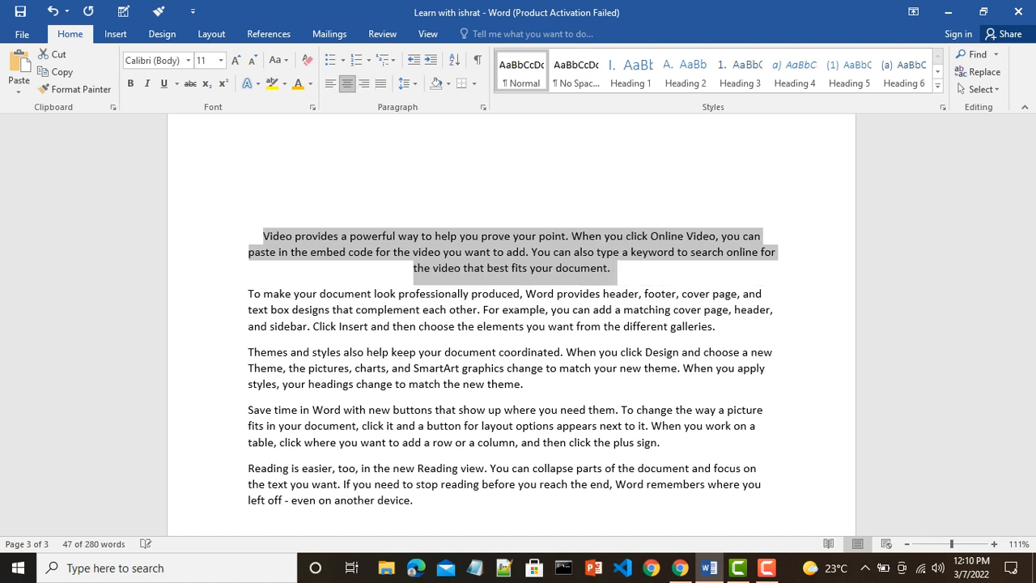
left_click(331, 84)
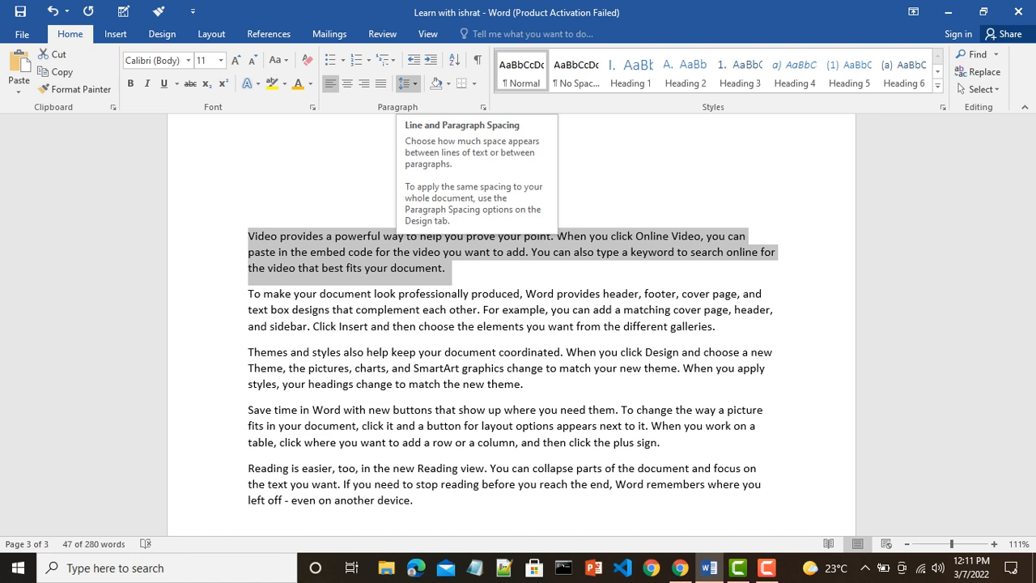
left_click(407, 83)
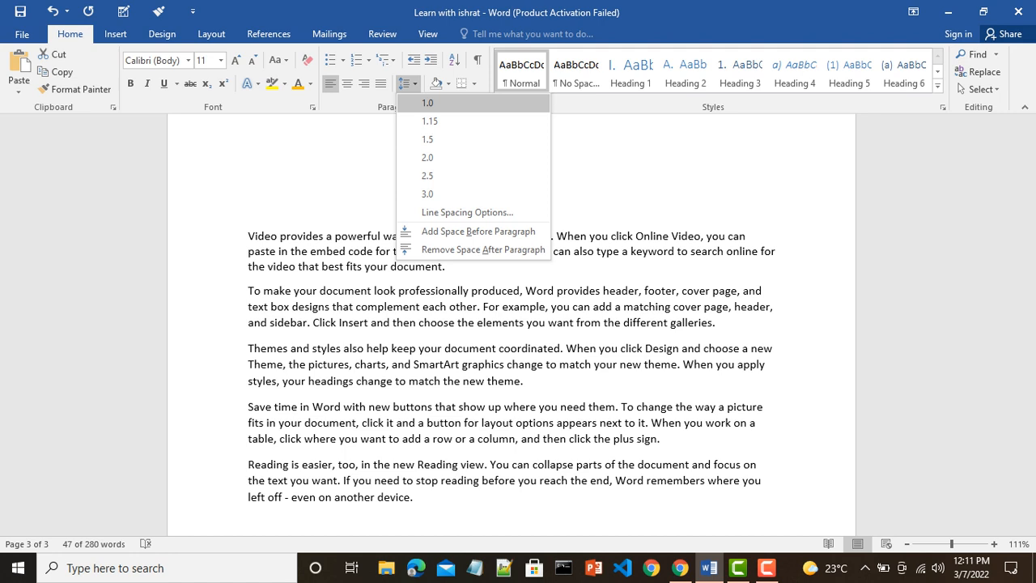
left_click(428, 103)
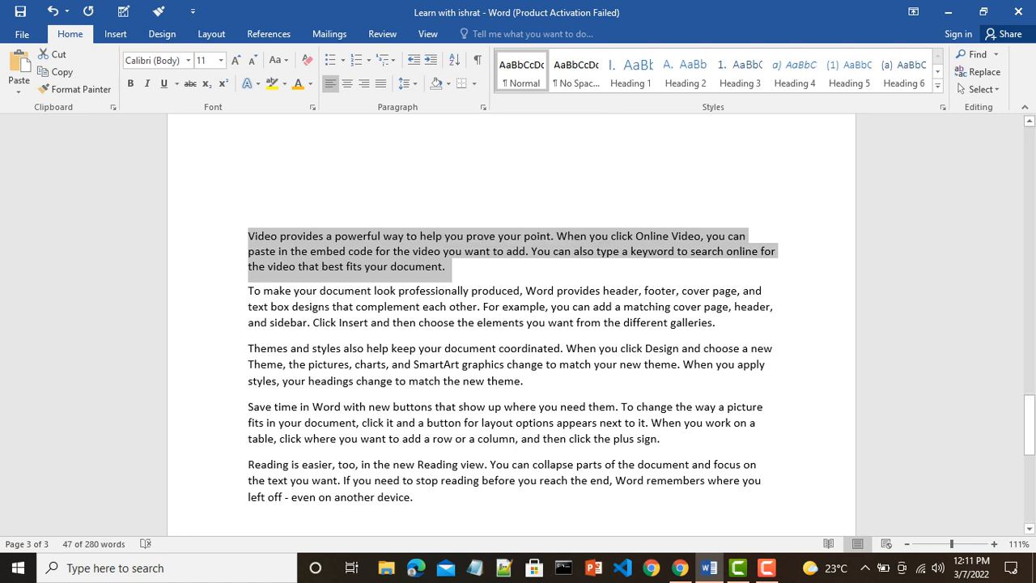
- Insert two blank lines before the first sample paragraph and enter the heading "Office management" above it
left_click(249, 237)
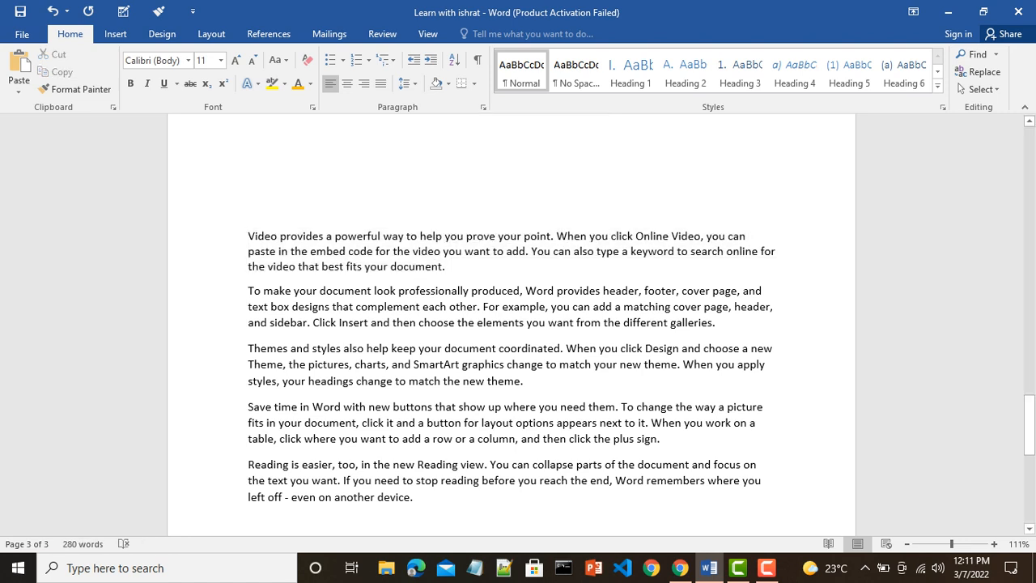
key("Return")
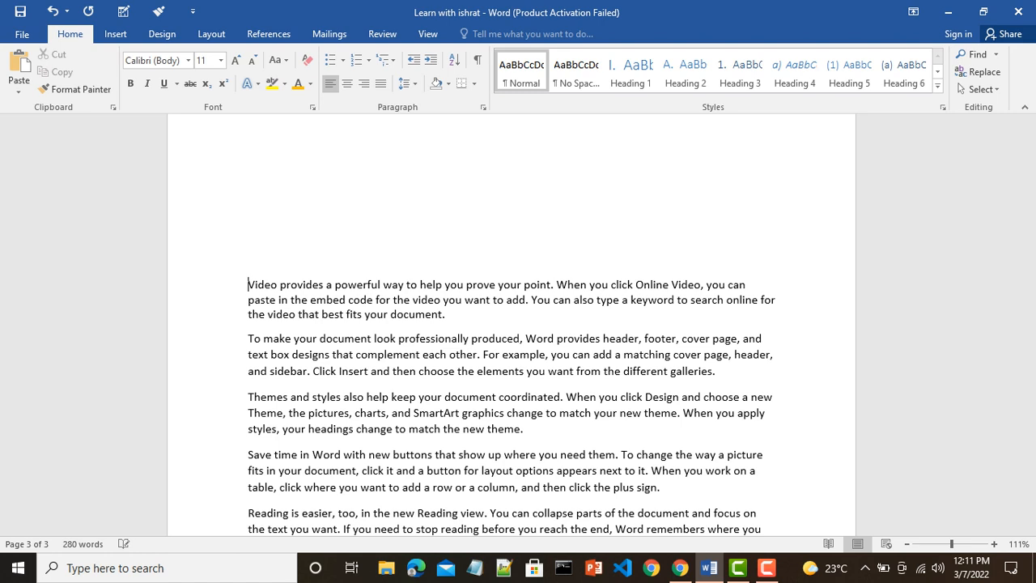
key("Return")
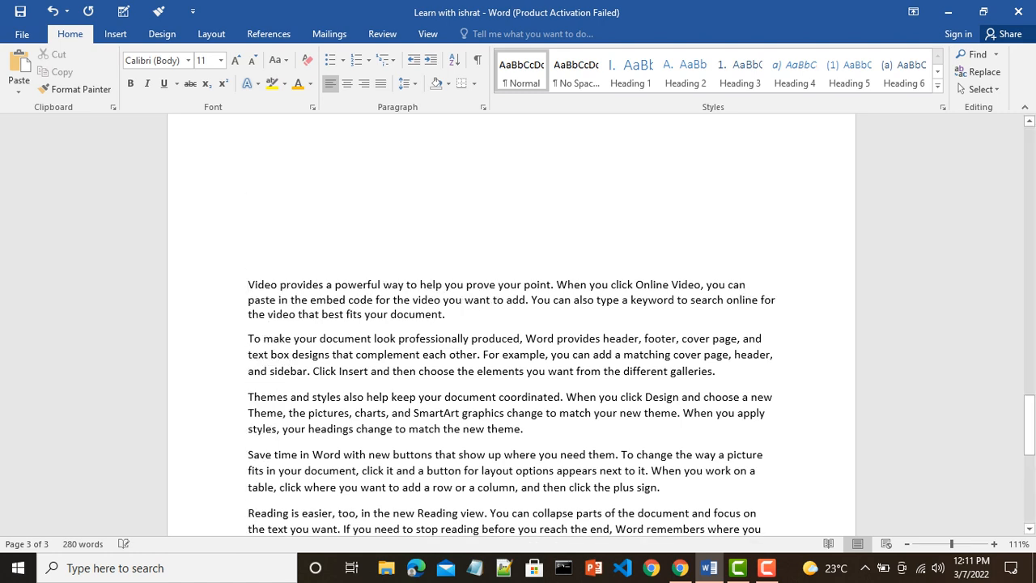
type("Office mana")
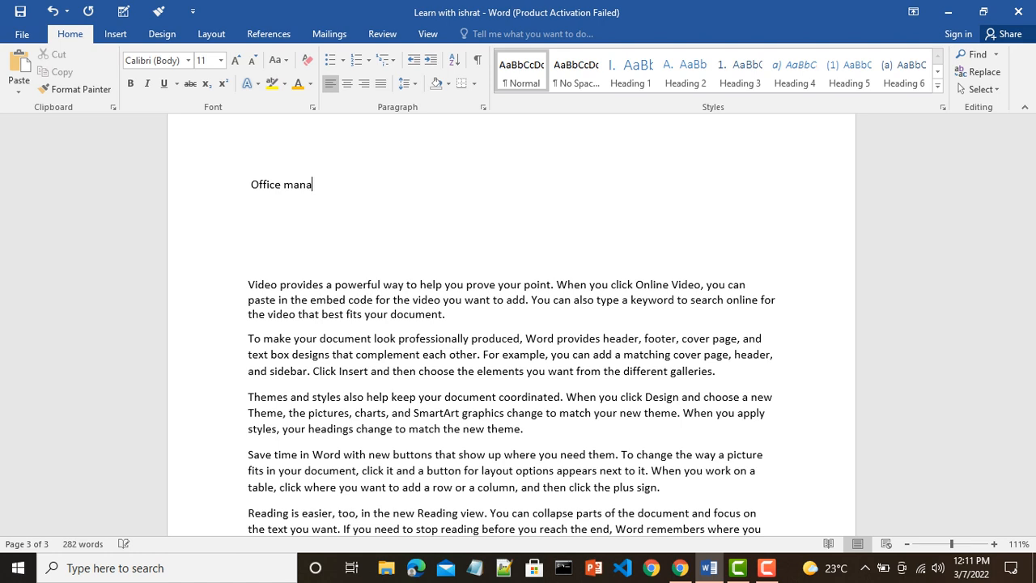
type("gement")
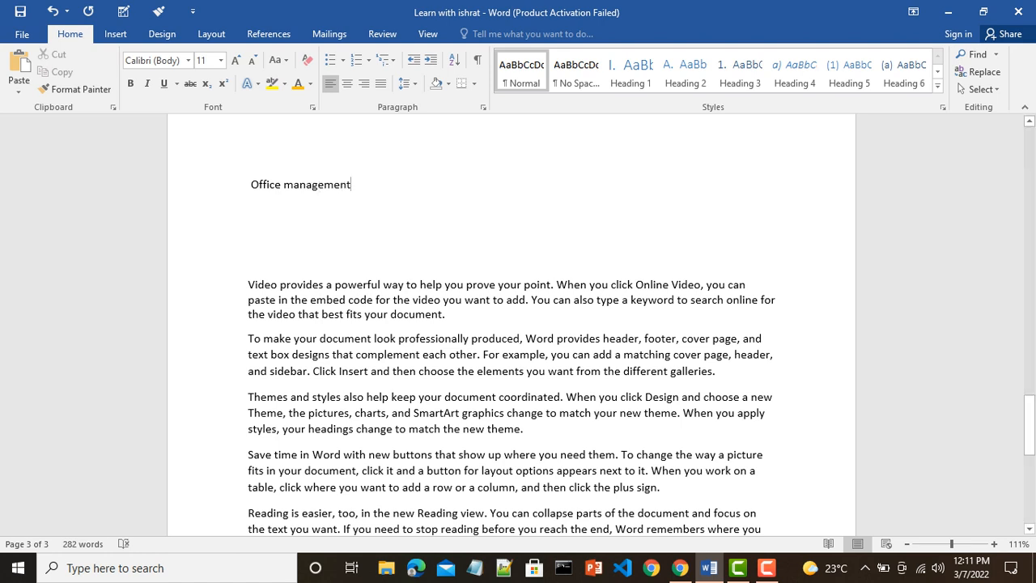
- Apply gold theme-colour shading to the "Office management" heading text
left_click_drag(351, 185, 251, 184)
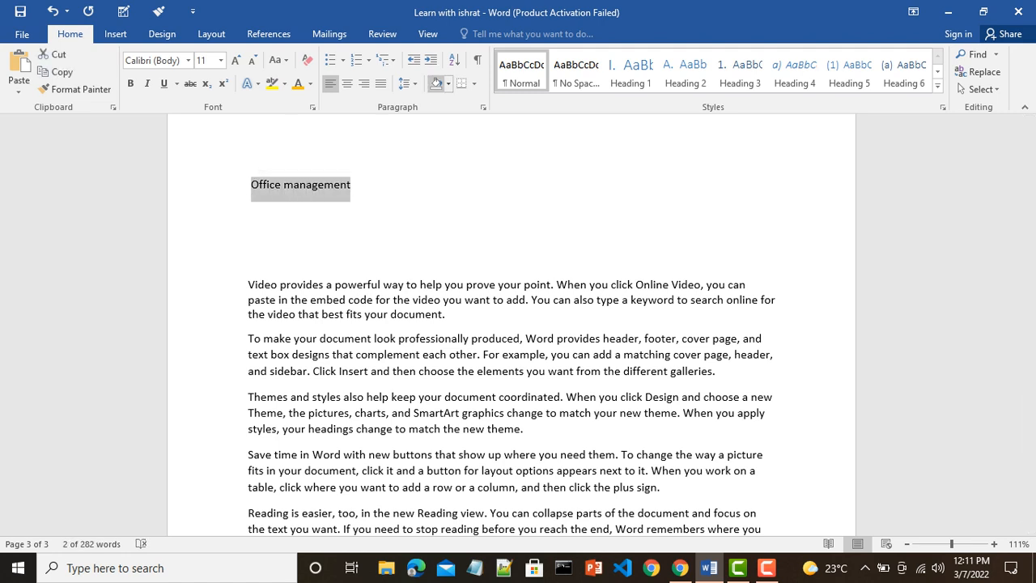
left_click(436, 84)
left_click(448, 83)
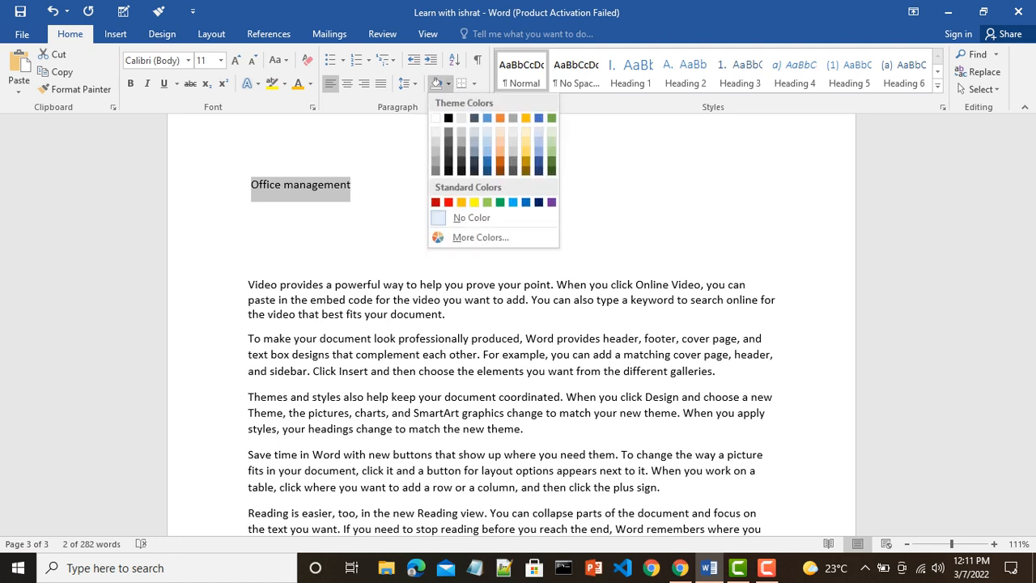
left_click(526, 117)
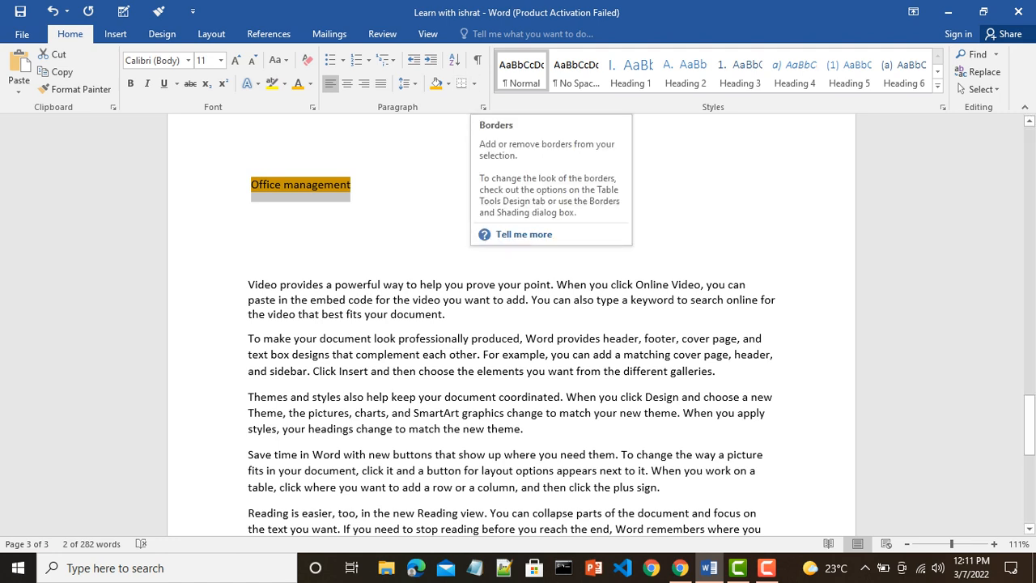
- Try right and justified alignment on the "Office management" heading, centre it, and apply the gold shading to the whole paragraph
left_click(364, 83)
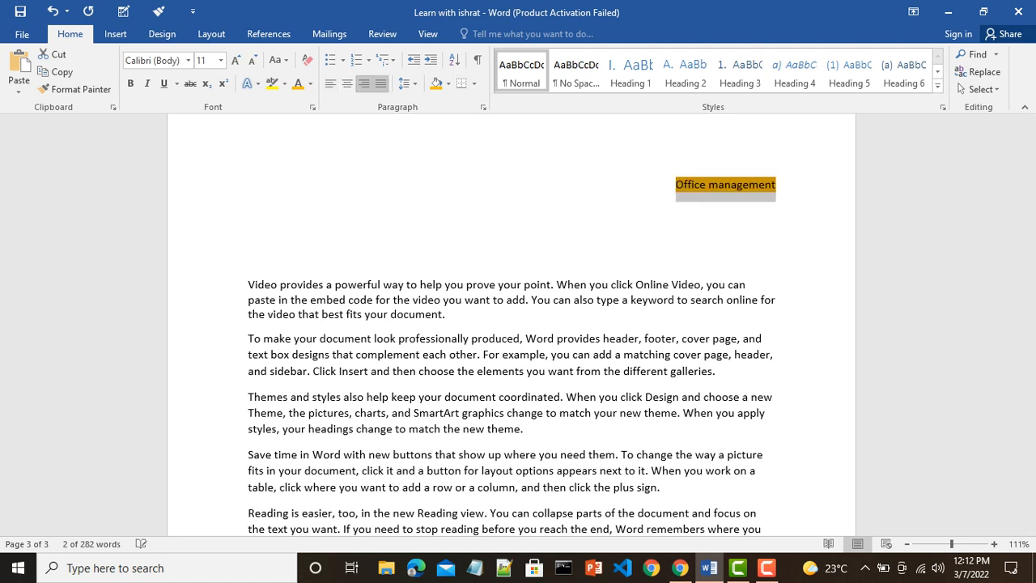
left_click(381, 84)
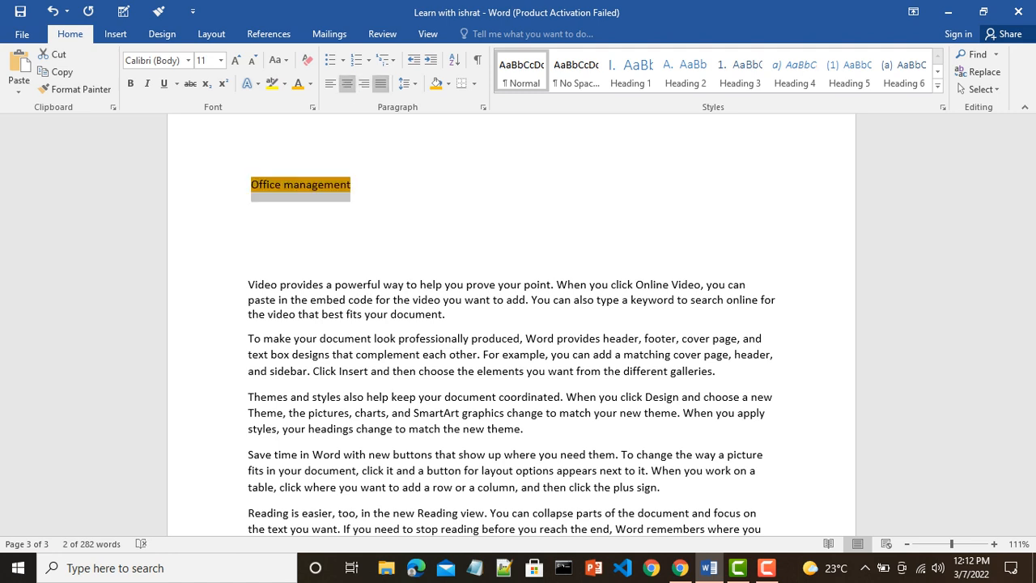
left_click(346, 84)
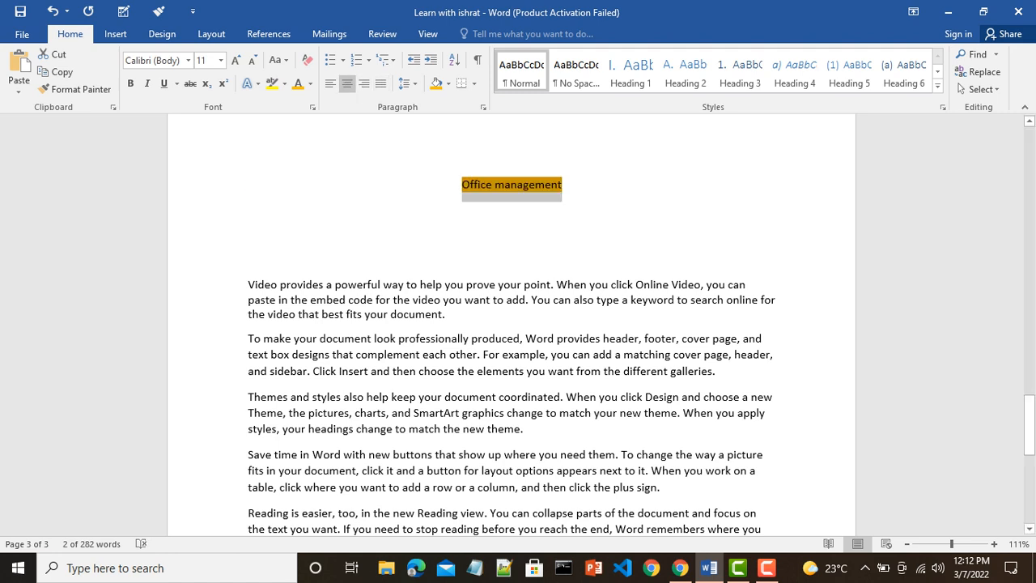
left_click(564, 186)
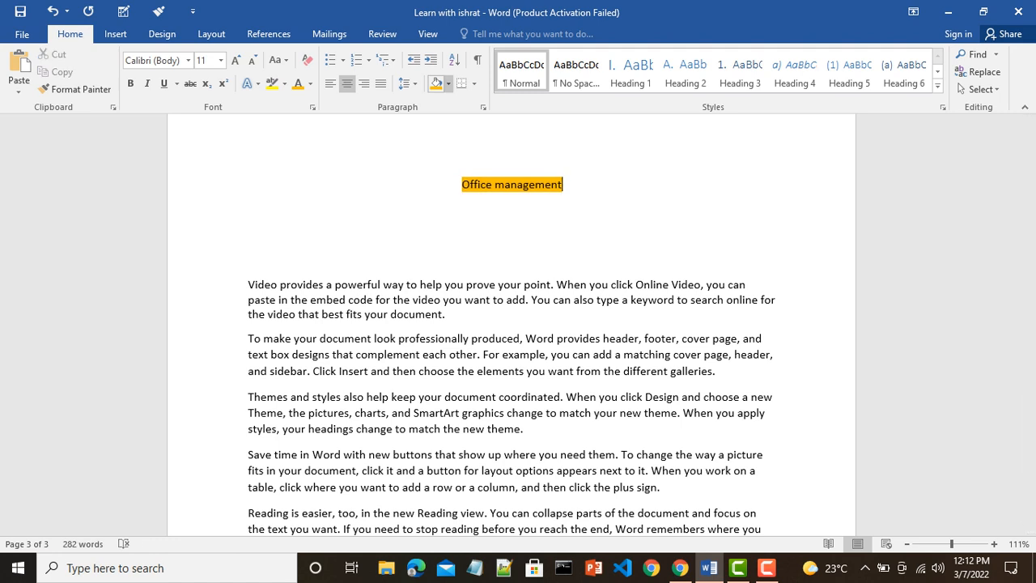
left_click(437, 83)
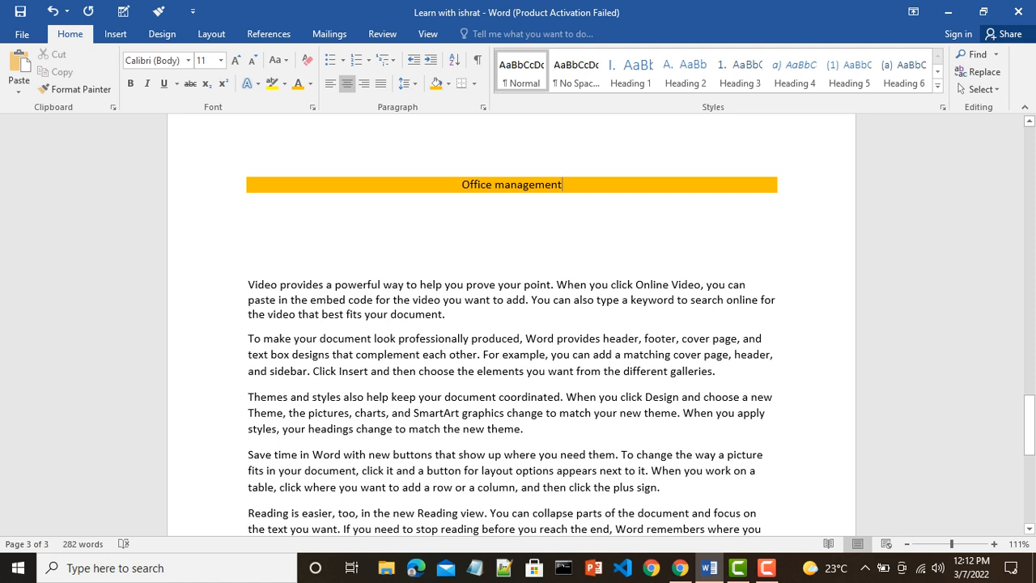
- Below the sample paragraphs, enter "Word", "Excel", "Power point" and "Inpage" on separate lines
scroll(511, 324, "down", 8)
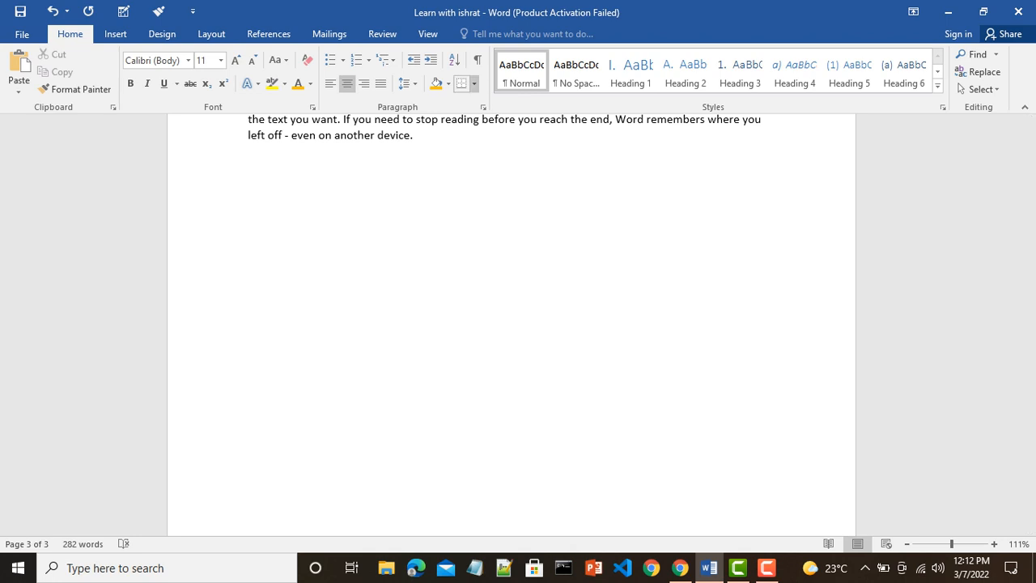
left_click(474, 83)
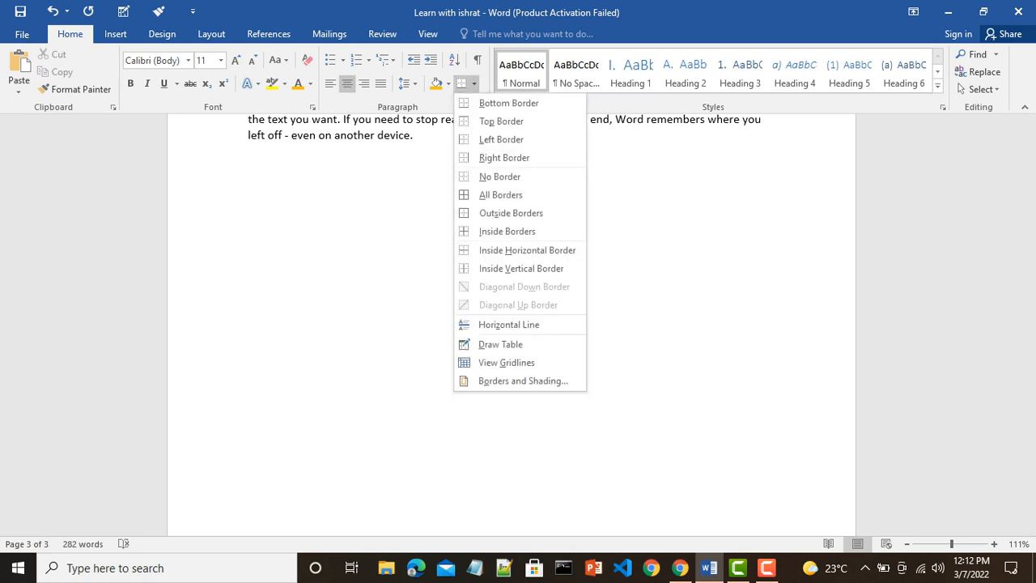
left_click(474, 84)
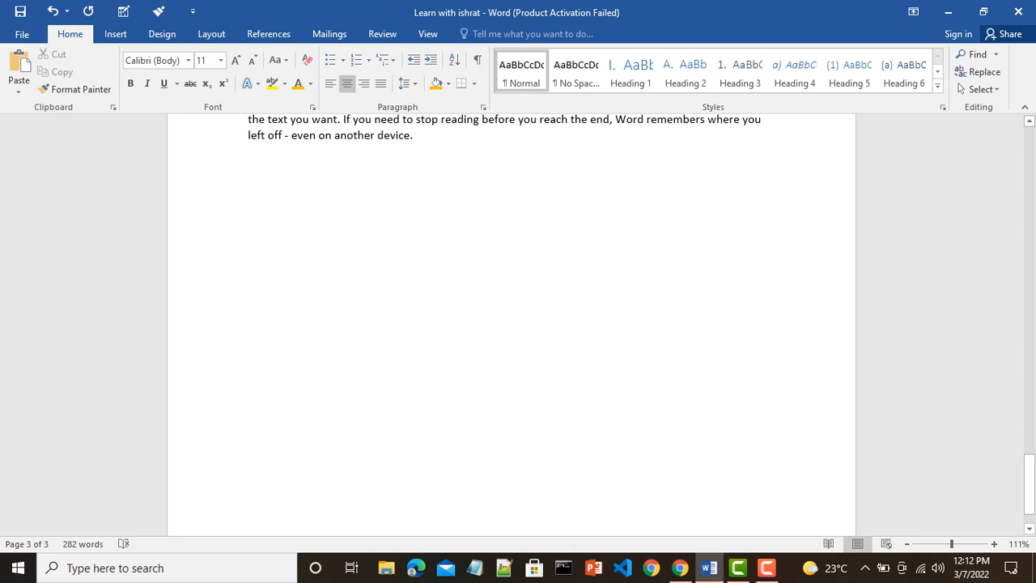
left_click(284, 155)
type("word ")
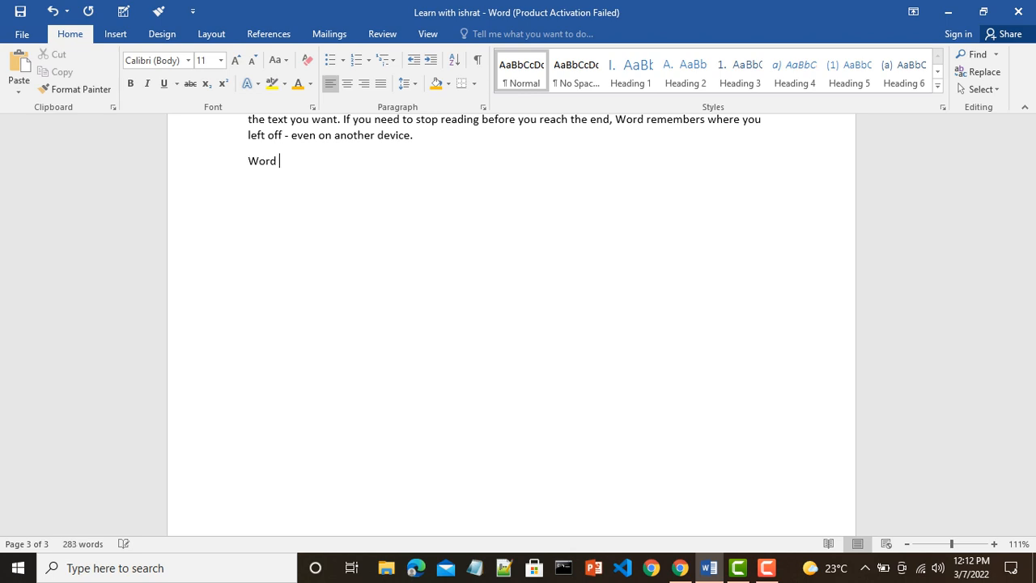
type("excel")
key("Return")
type("power point")
key("Return")
type("inpage")
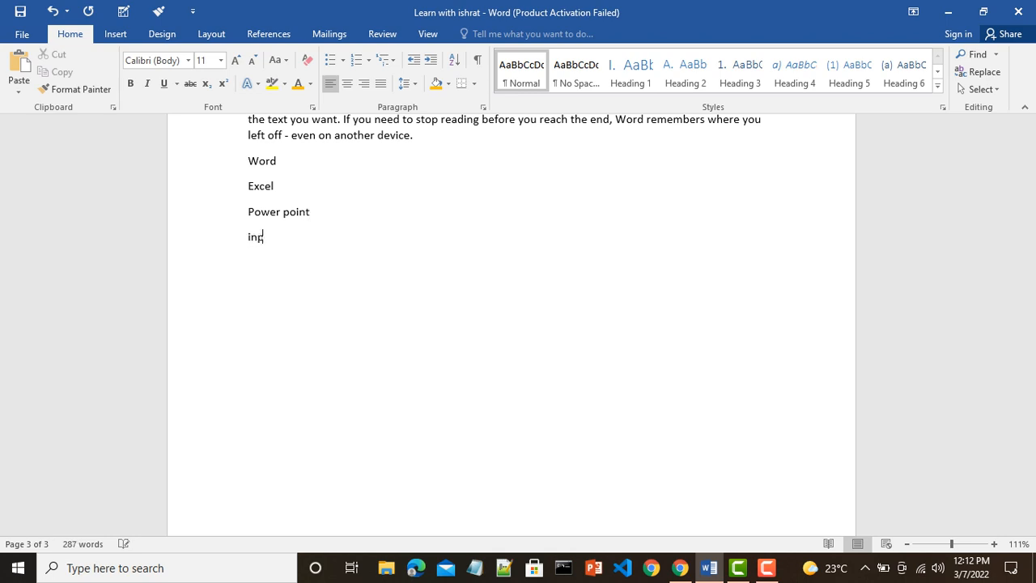
key("Return")
- Put outside borders around the four lines from "Word" to "Inpage", and place the cursor below the bordered block
left_click_drag(284, 239, 247, 162)
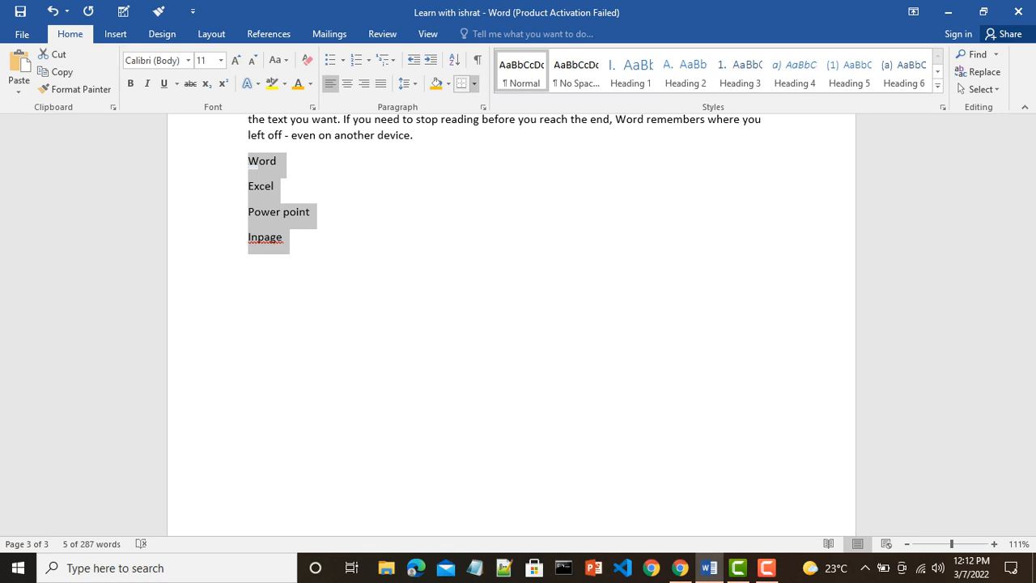
left_click(474, 83)
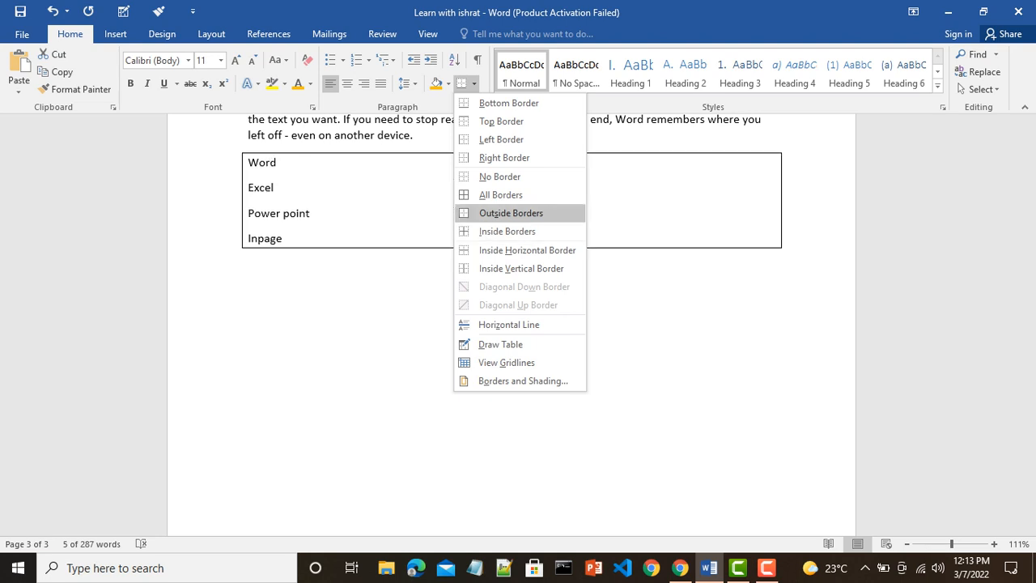
left_click(511, 212)
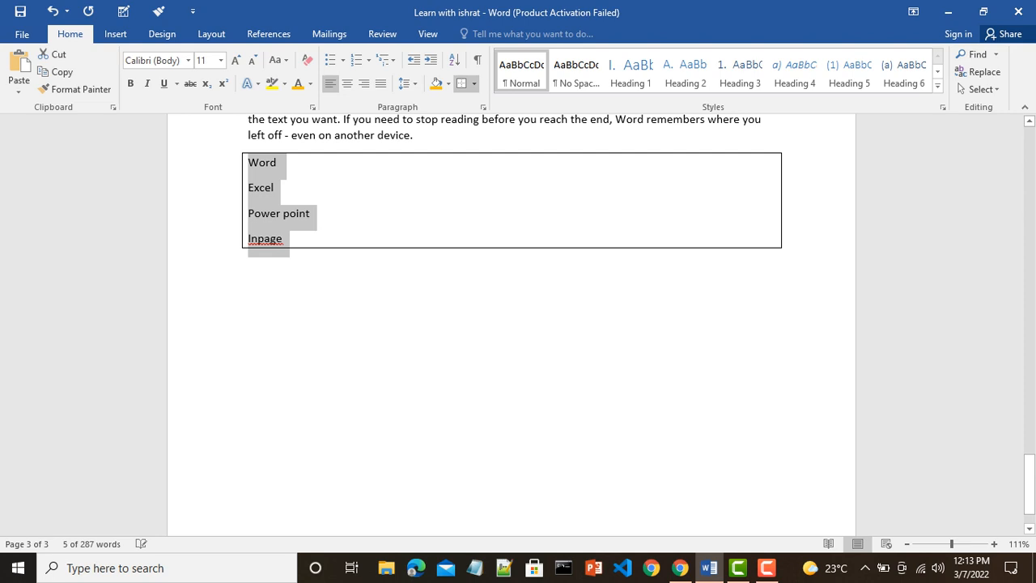
left_click(248, 290)
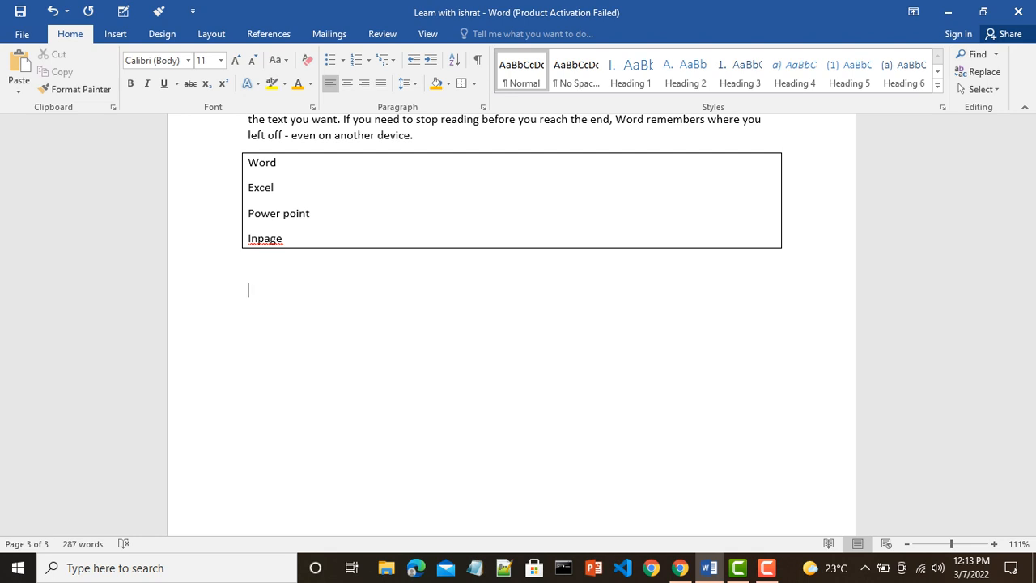
mouse_move(767, 568)
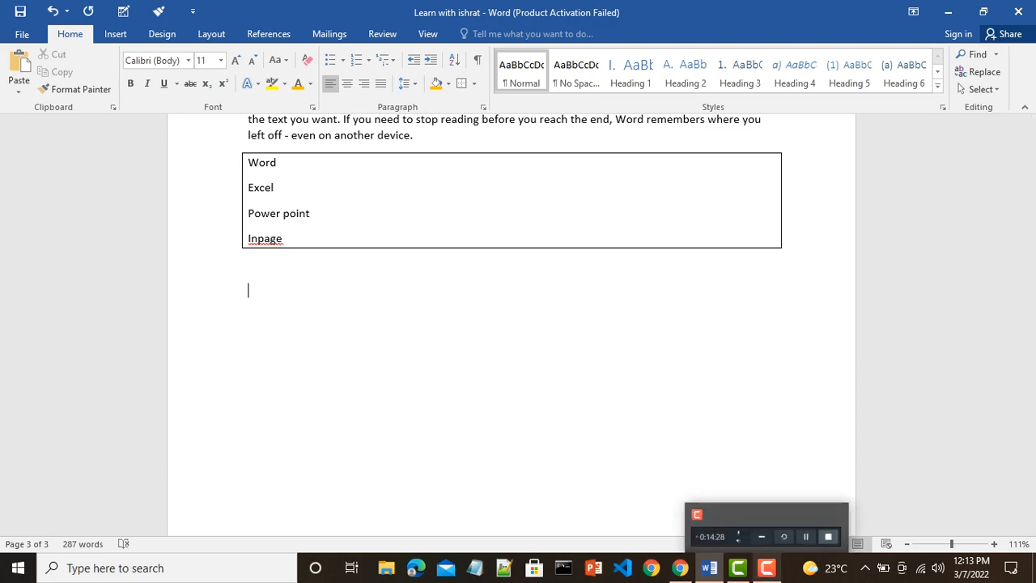